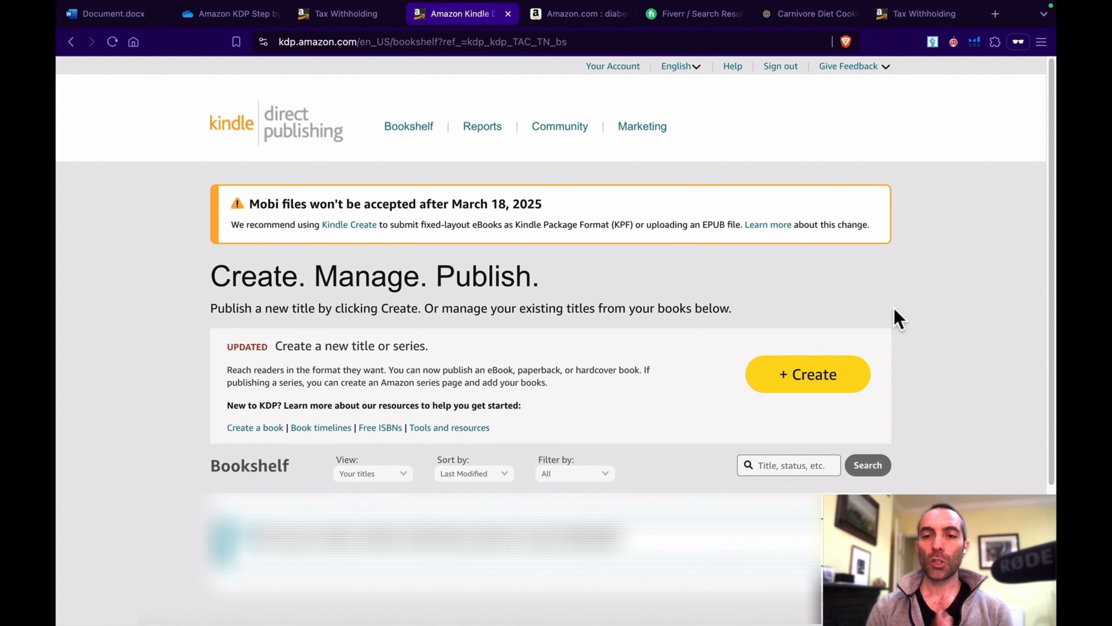
Step: Create a new Kindle eBook title from the bookshelf
left_click(810, 380)
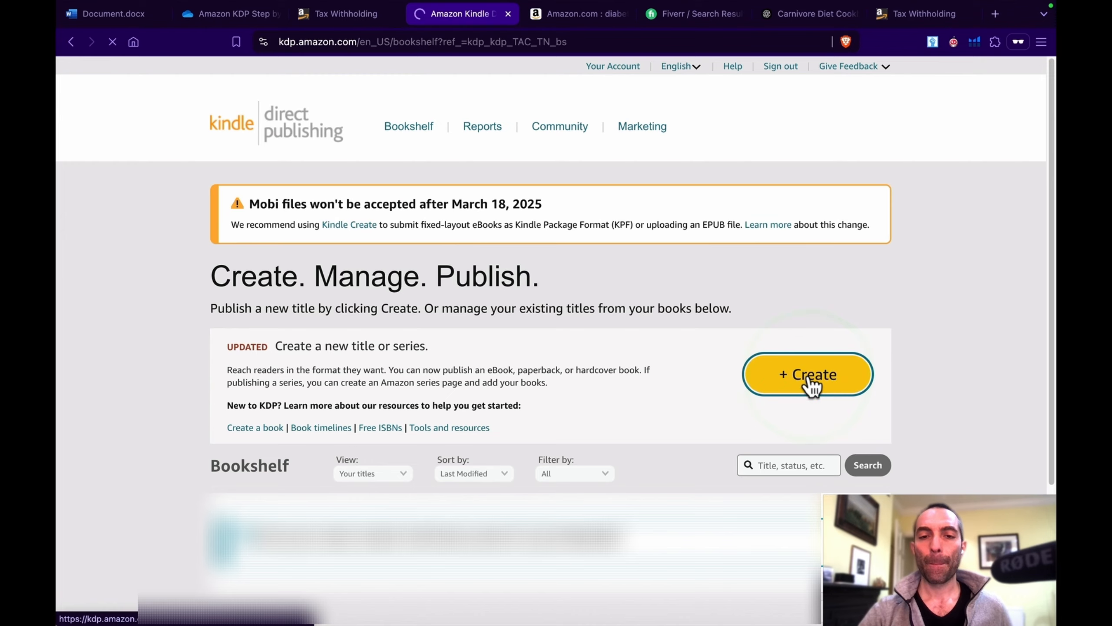
scroll(809, 375, "down", 1)
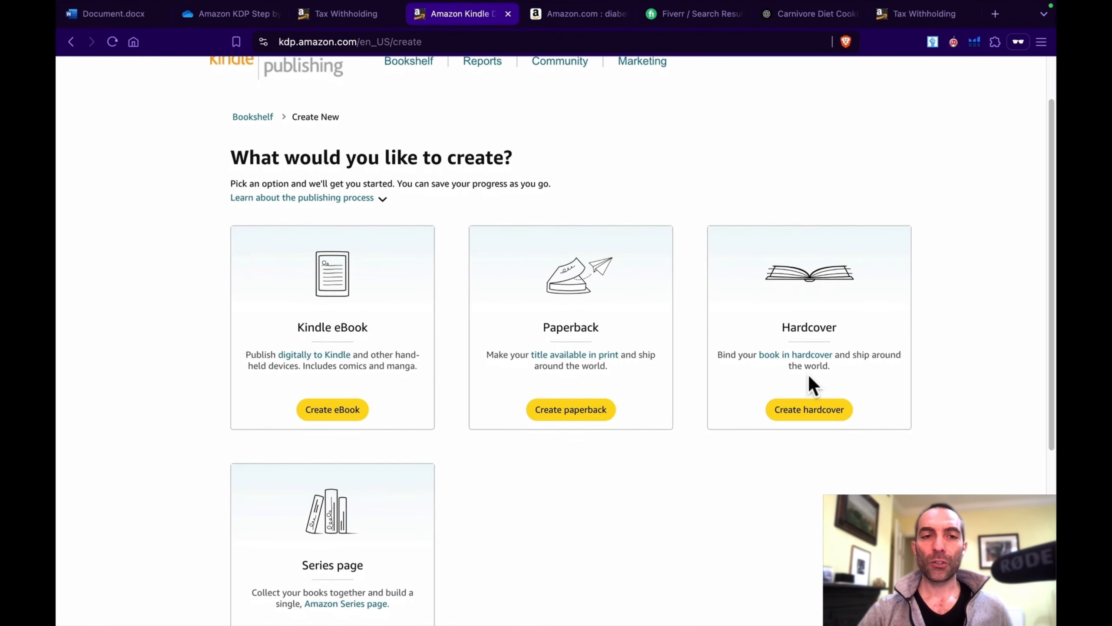
scroll(809, 375, "up", 1)
scroll(808, 374, "up", 1)
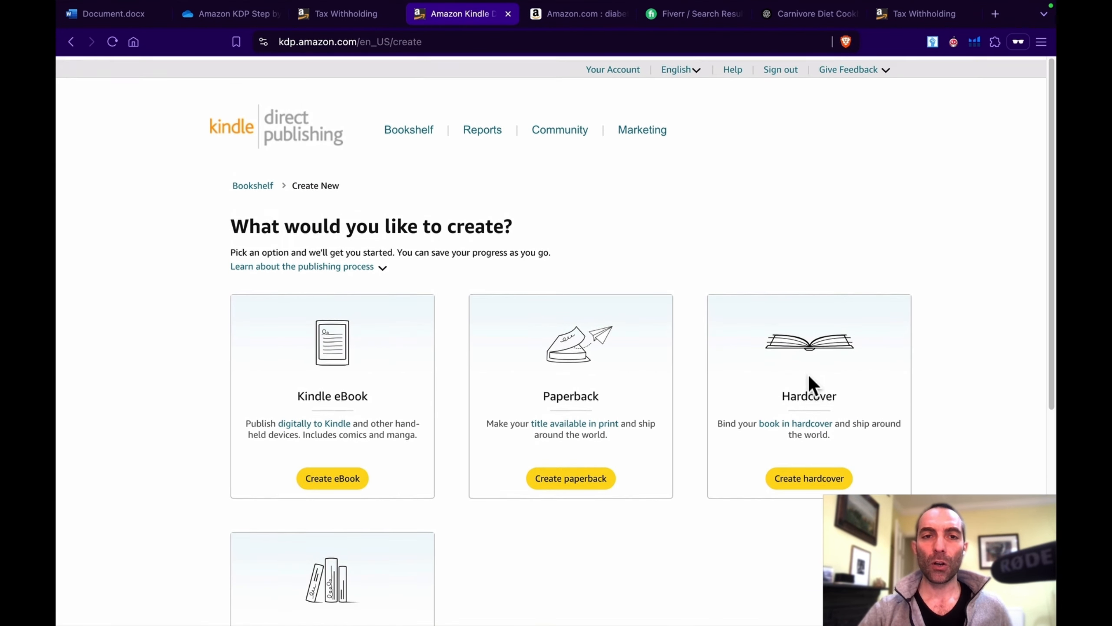
scroll(809, 374, "down", 3)
scroll(810, 378, "down", 1)
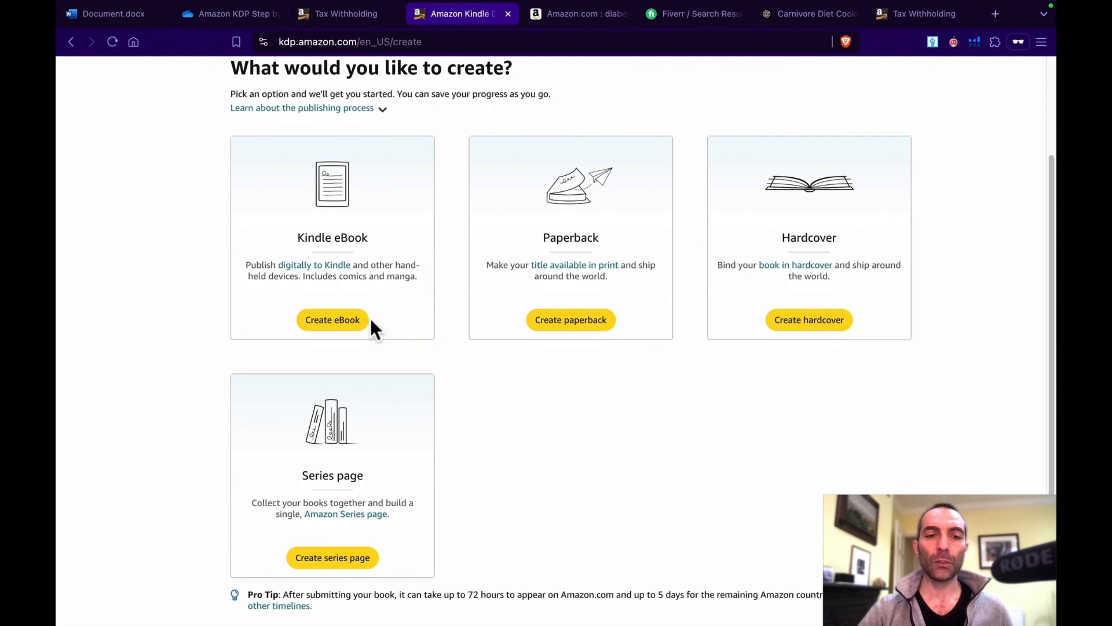
left_click(346, 324)
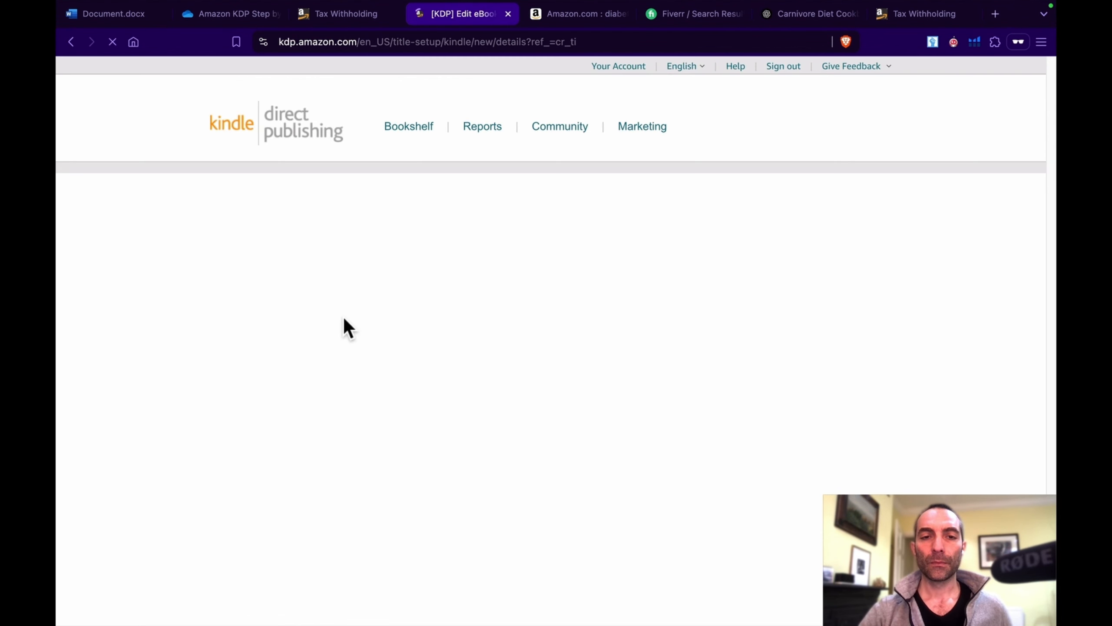
Step: Enter "Title" as the book title and "Subtitle" as the subtitle
scroll(555, 345, "down", 1)
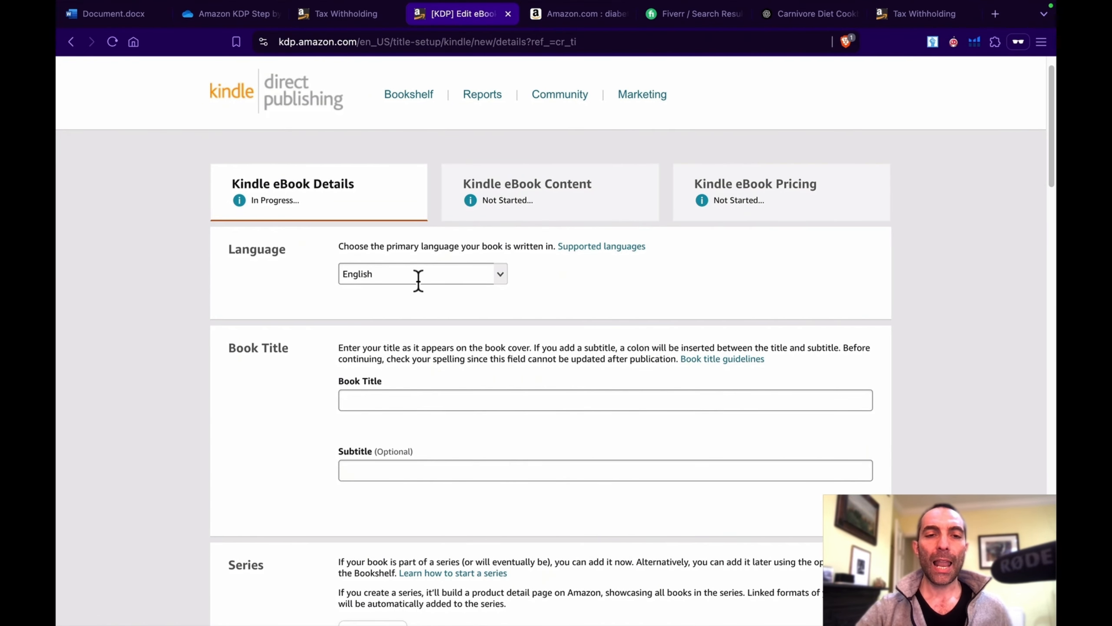
scroll(429, 345, "down", 1)
left_click(429, 370)
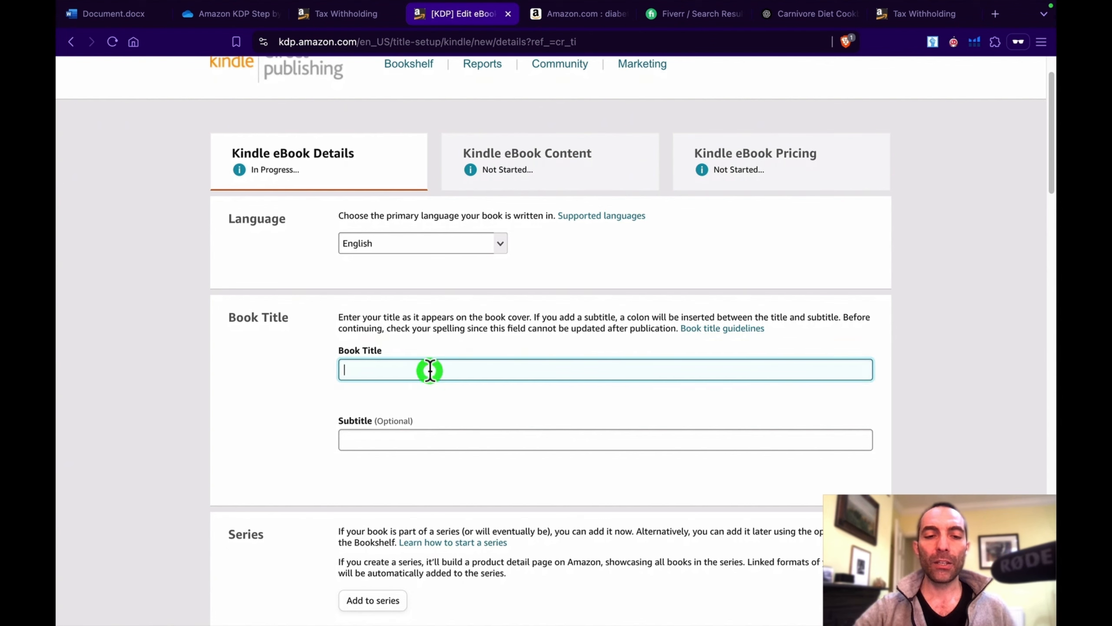
type("Title")
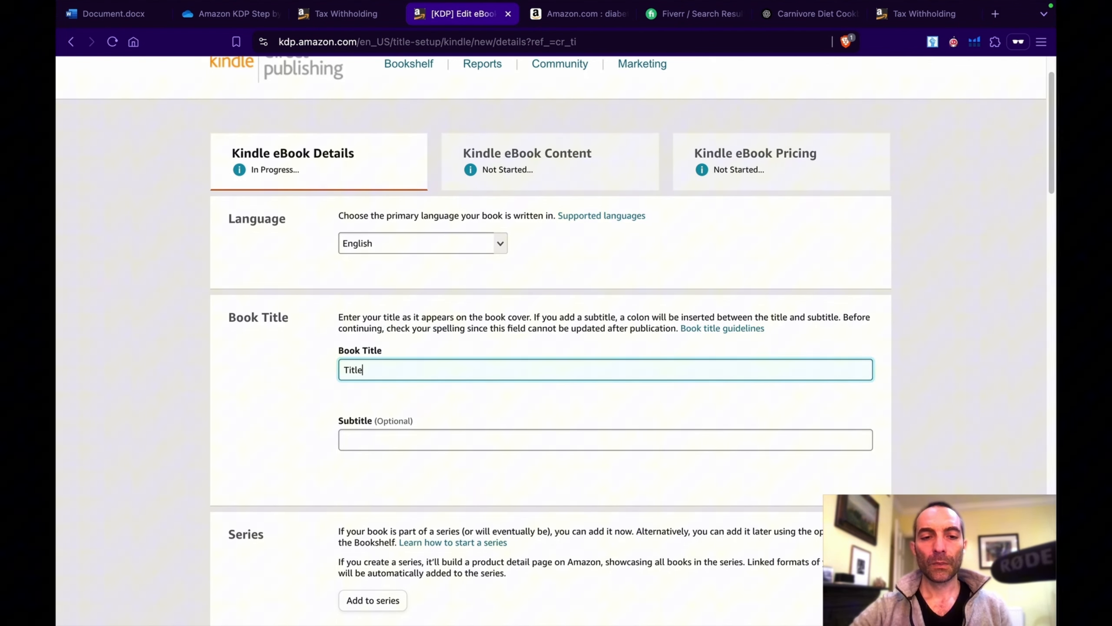
left_click(424, 438)
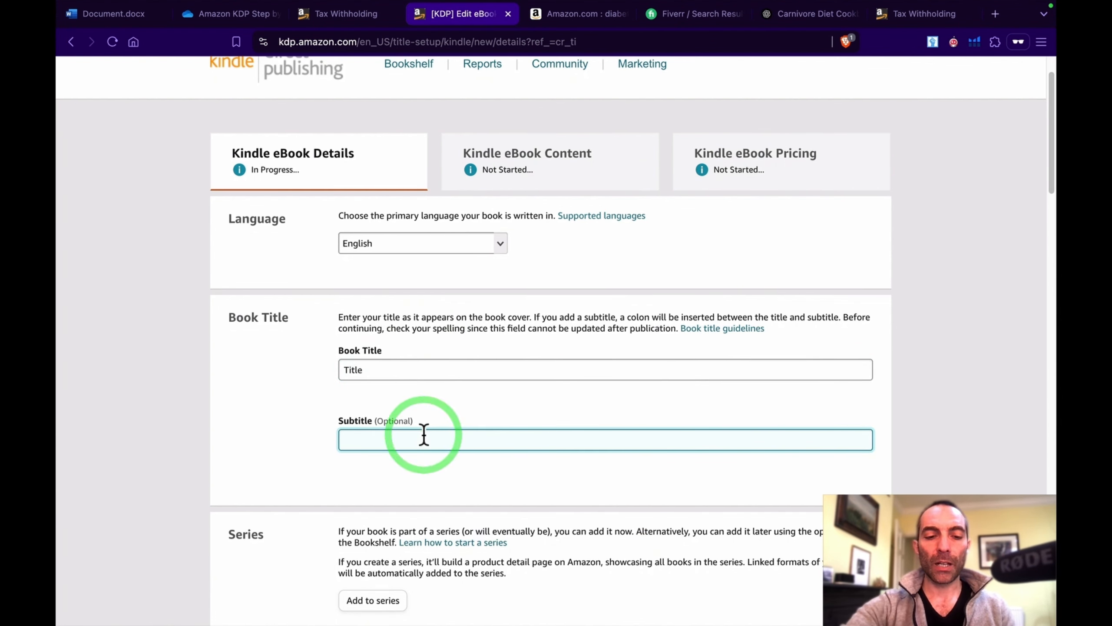
type("Subti")
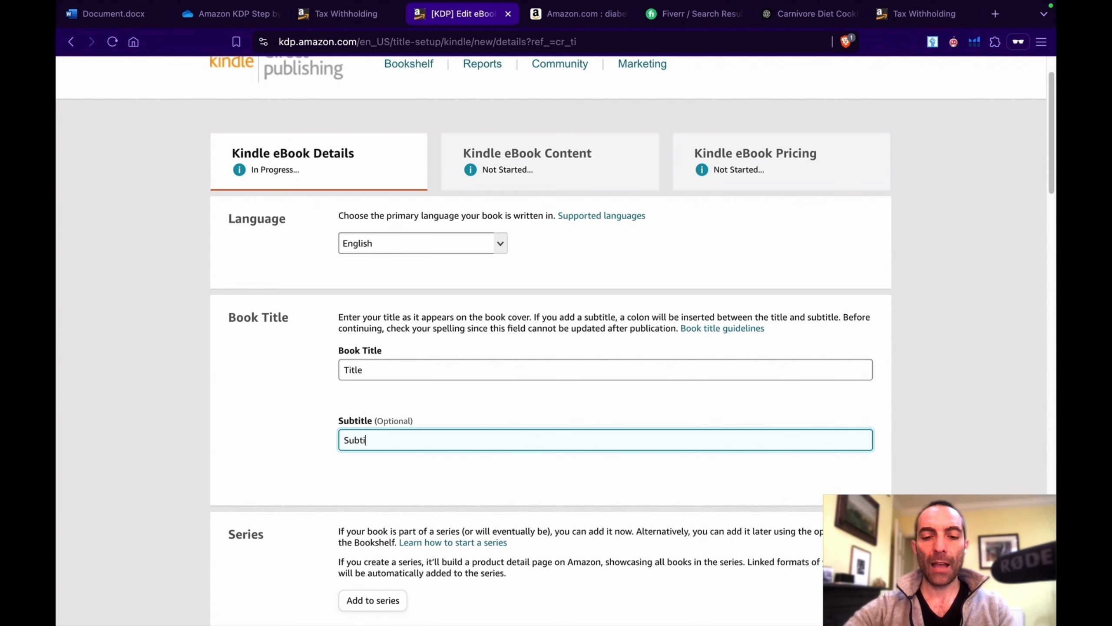
type("tle")
Step: Look through the available primary languages for the book without changing the selection
scroll(556, 341, "down", 5)
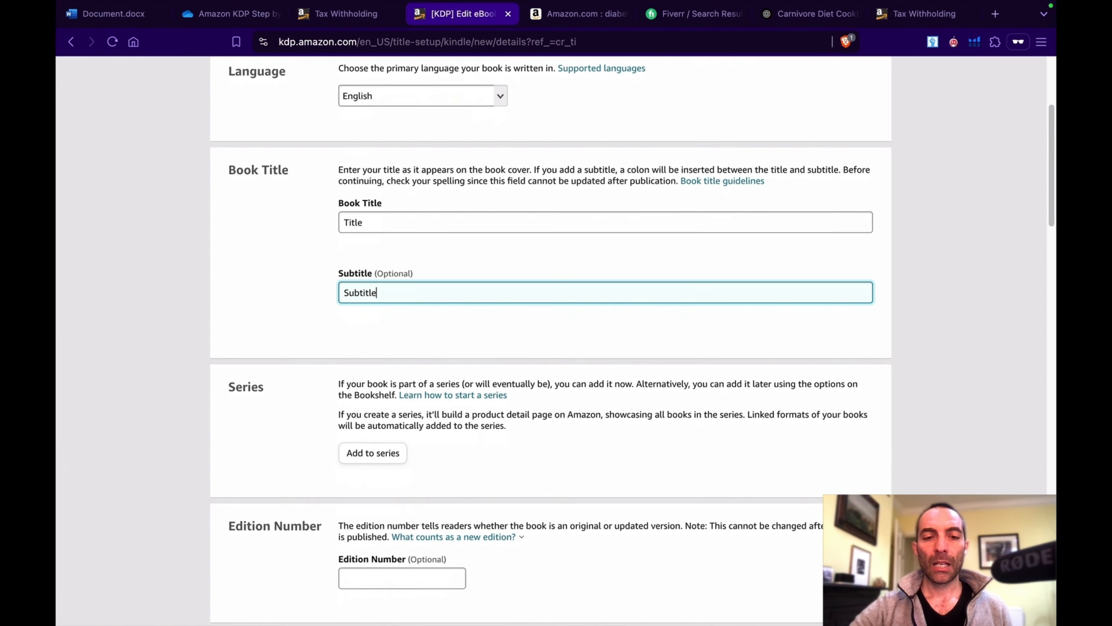
scroll(340, 485, "down", 1)
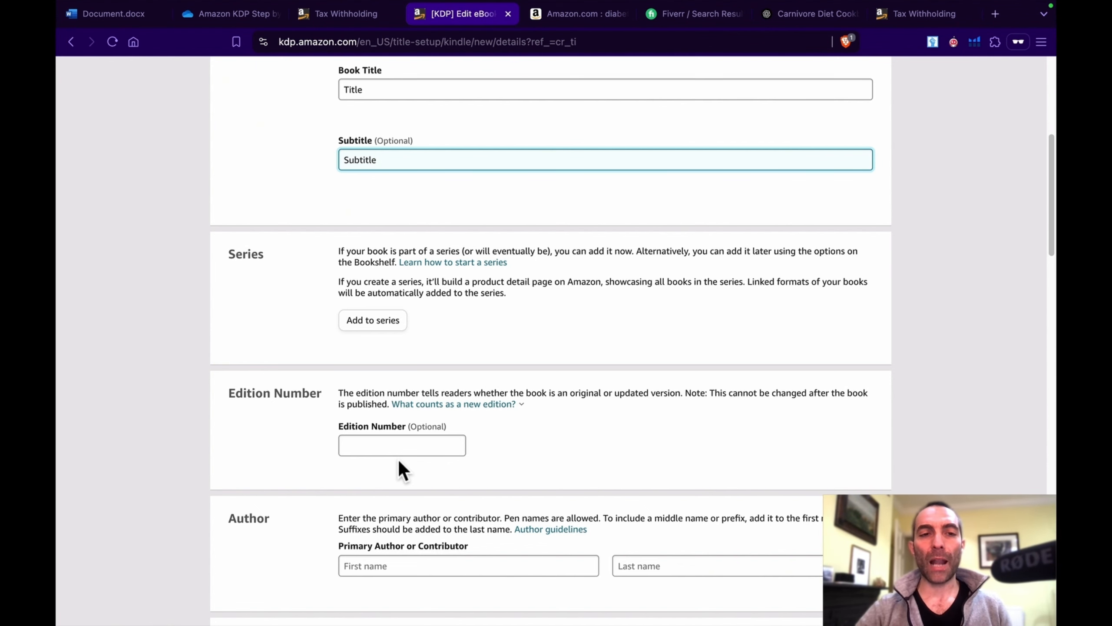
scroll(399, 459, "up", 7)
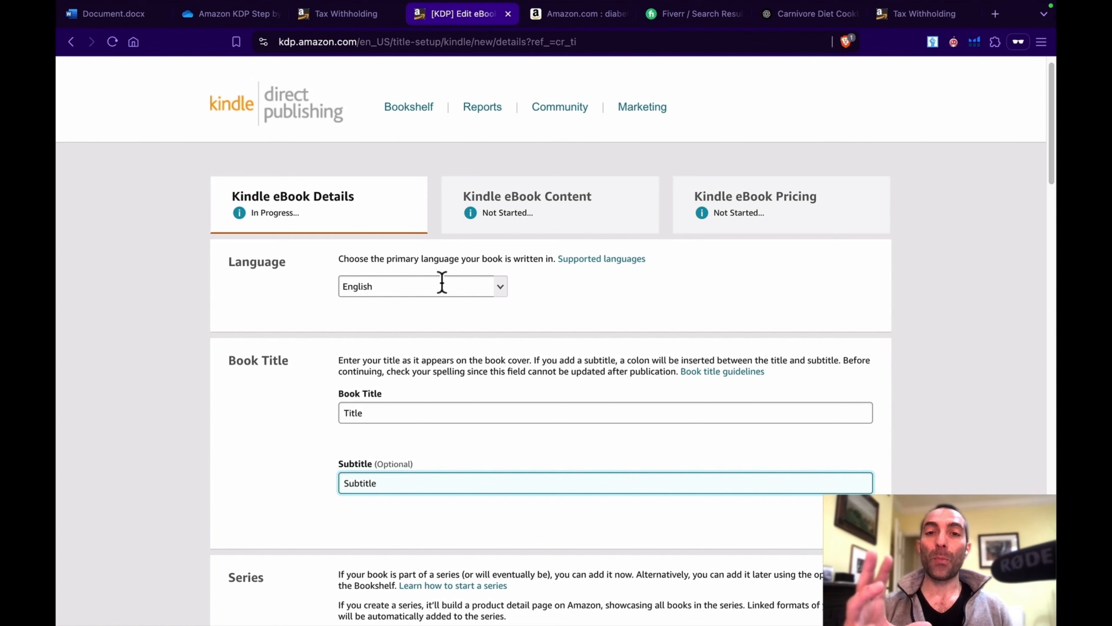
left_click(499, 293)
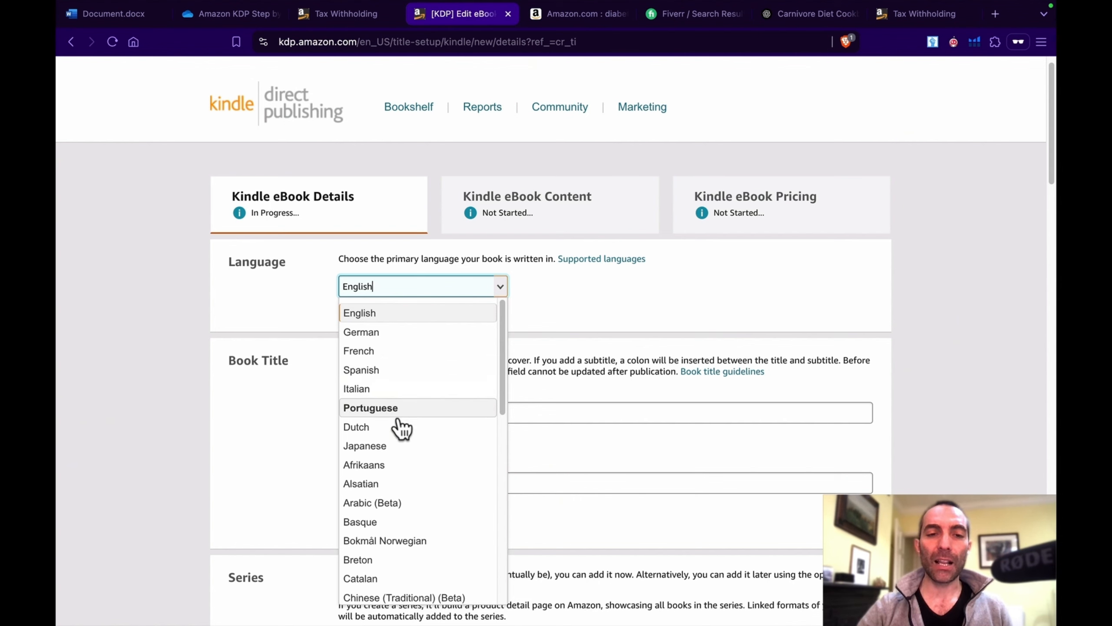
left_click(575, 342)
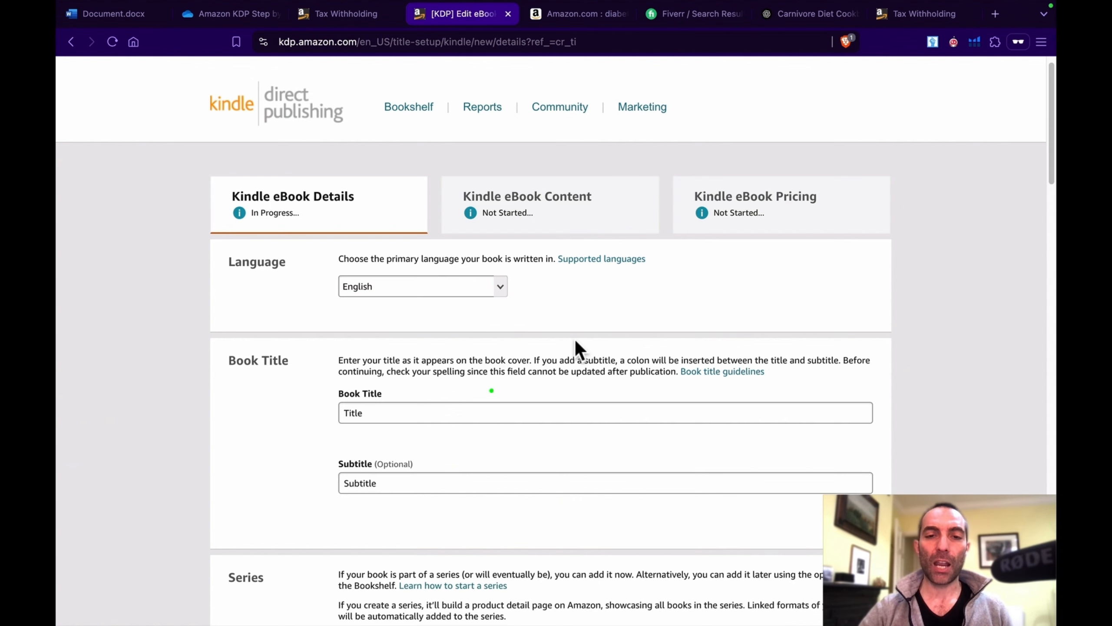
Step: Enter the primary author's first name and last name
scroll(506, 394, "down", 4)
scroll(506, 393, "down", 3)
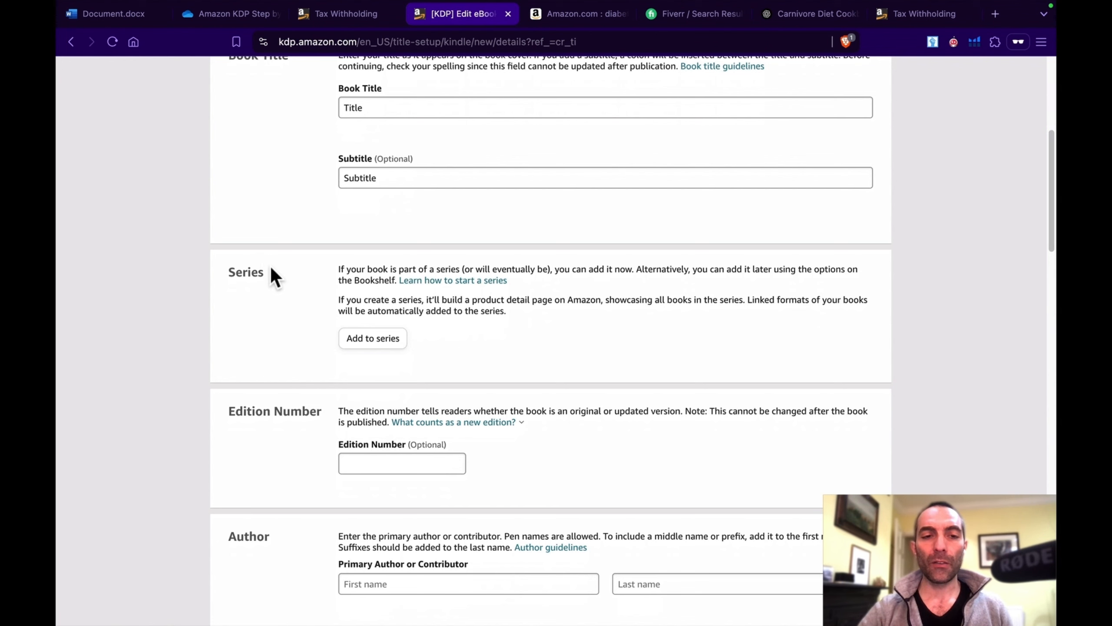
scroll(281, 341, "down", 4)
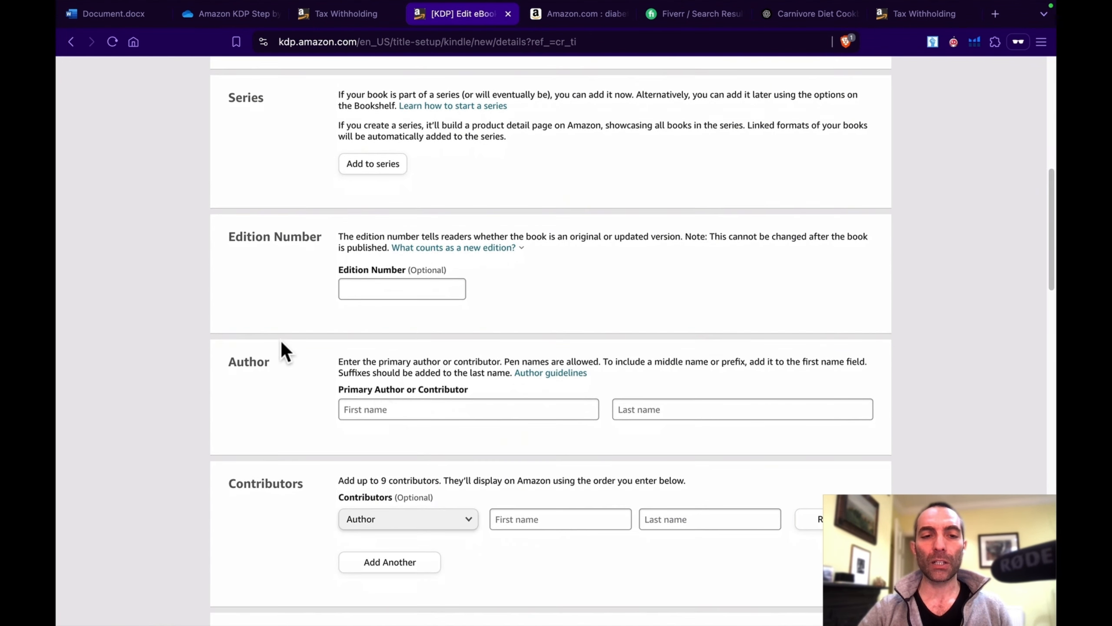
left_click(393, 409)
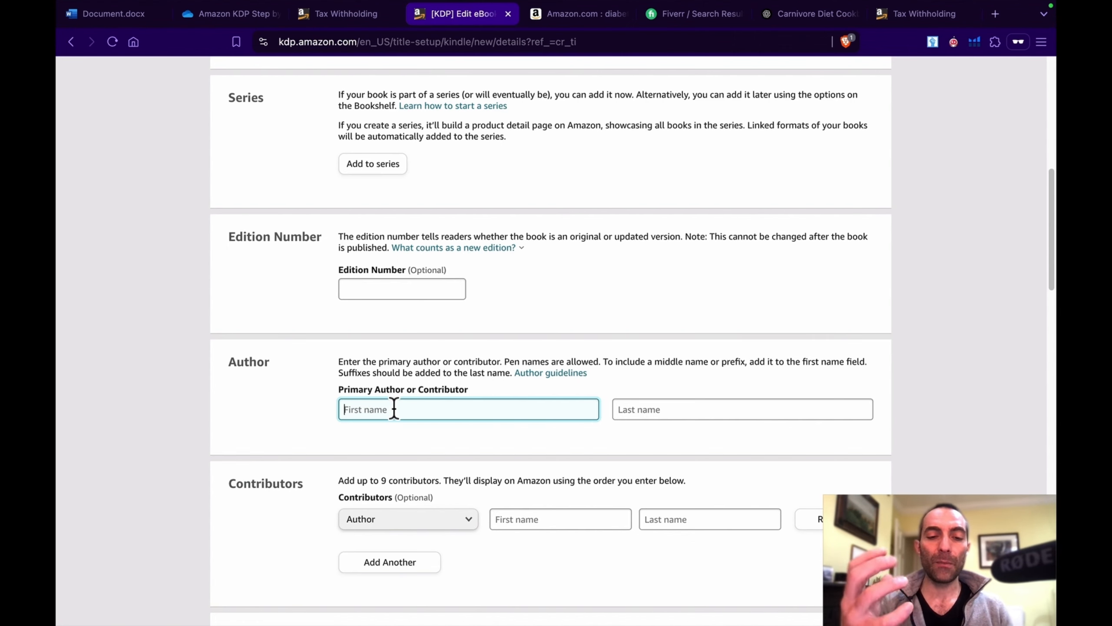
type("Jo")
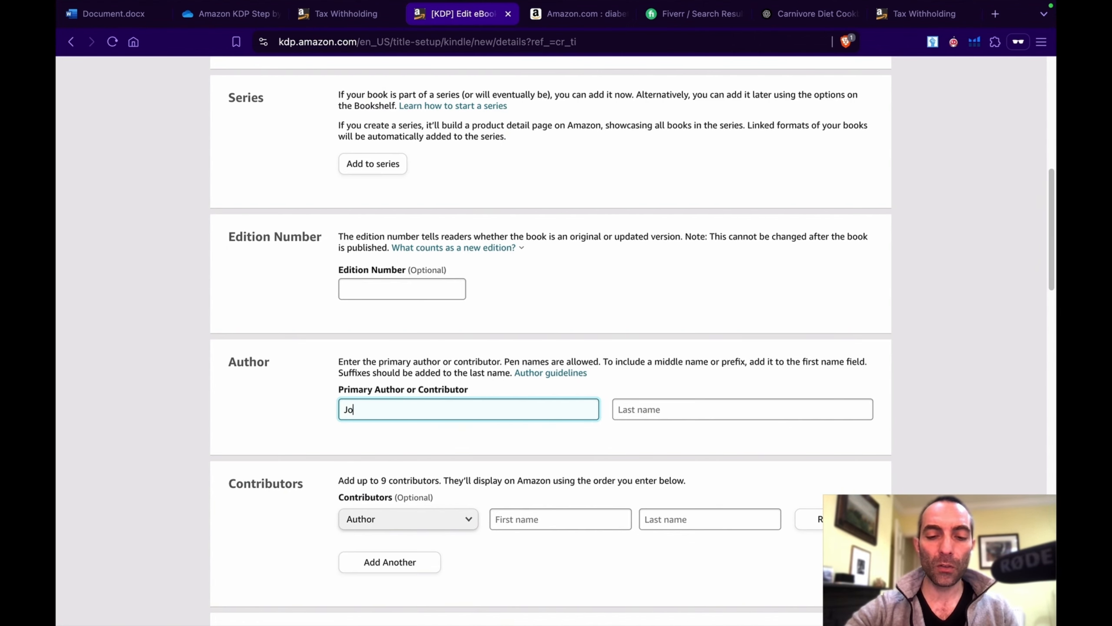
type("hn")
key("Tab")
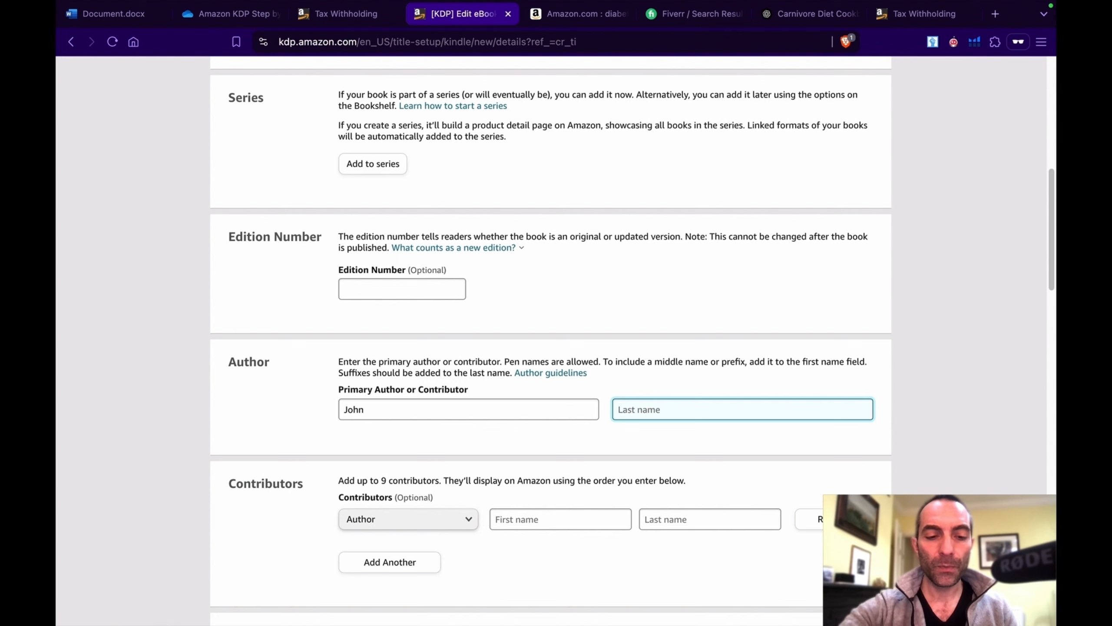
type("Smith")
Step: Declare under publishing rights that you own the copyright and hold the necessary publishing rights
scroll(385, 409, "down", 5)
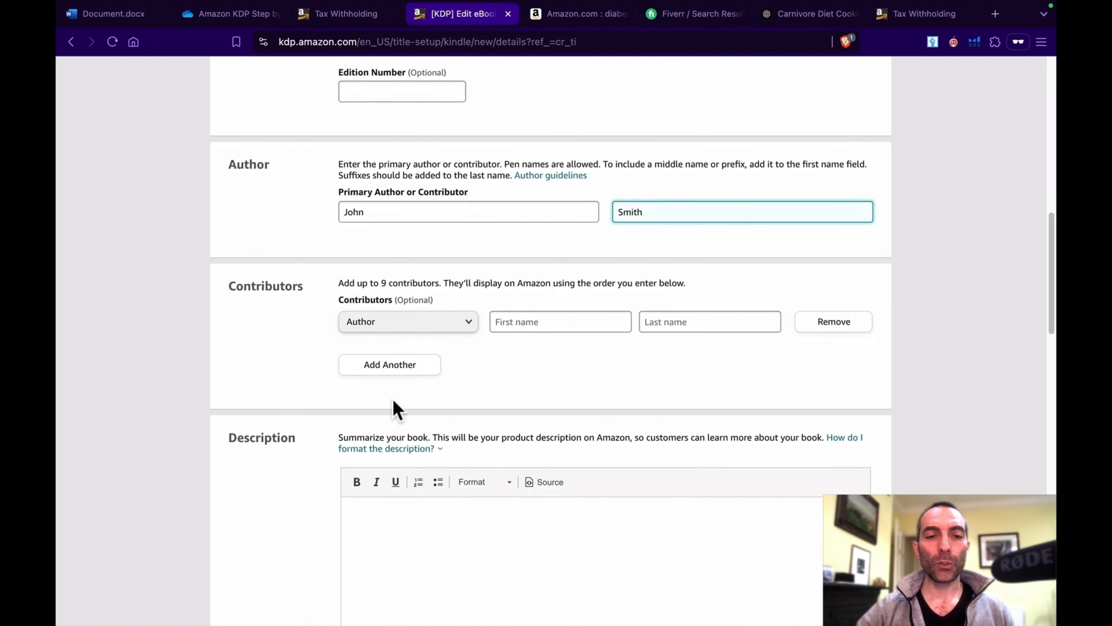
scroll(393, 399, "down", 5)
left_click(393, 400)
scroll(393, 399, "down", 1)
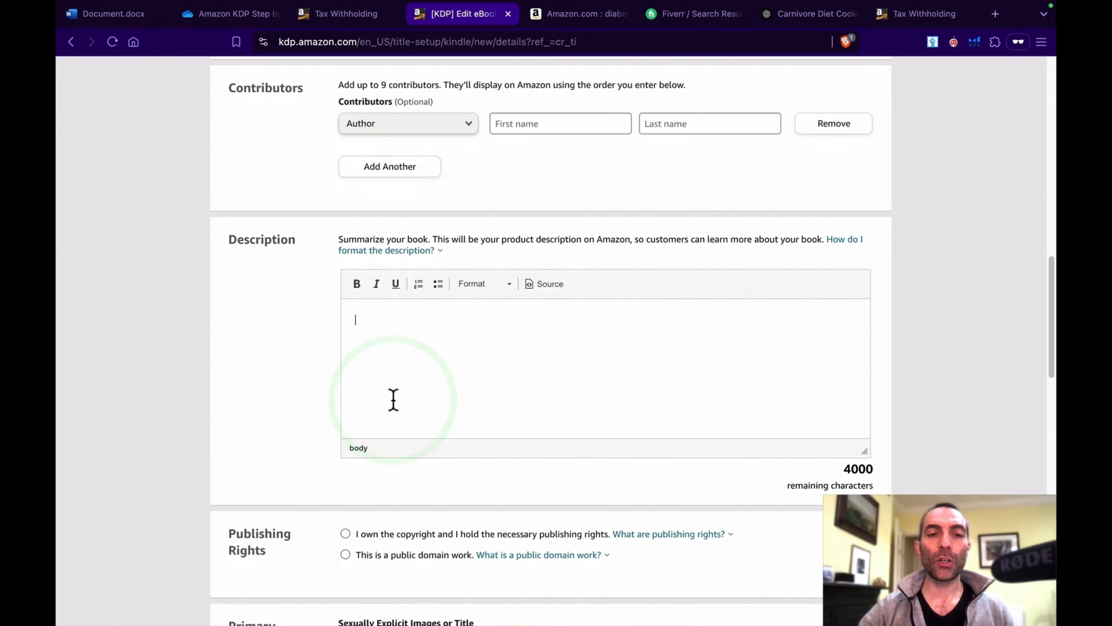
scroll(393, 399, "down", 1)
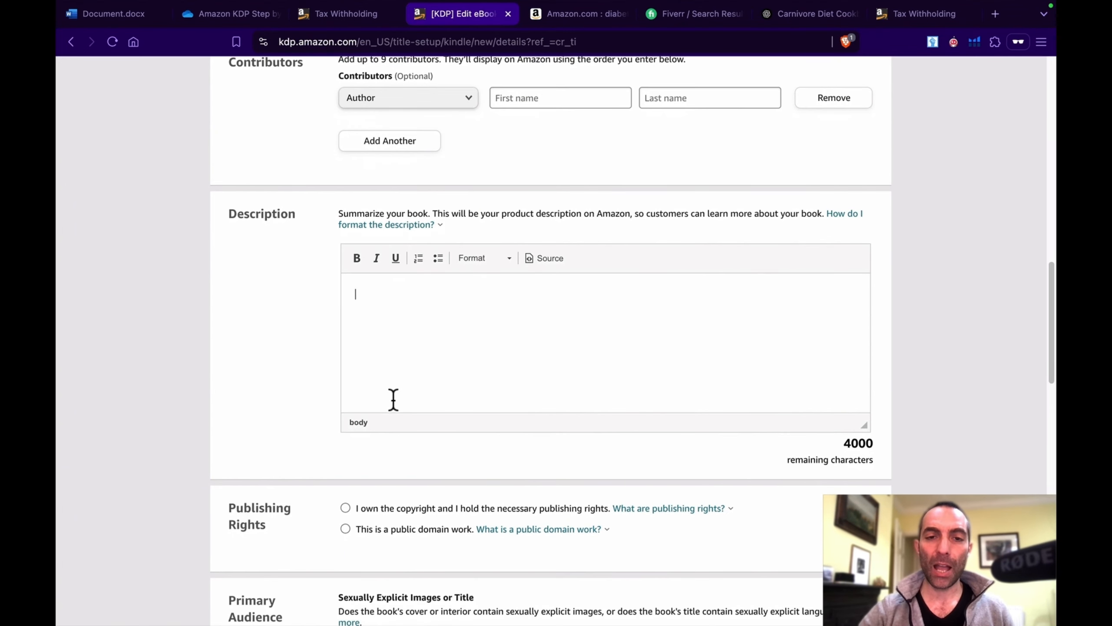
scroll(539, 324, "down", 5)
scroll(541, 328, "down", 3)
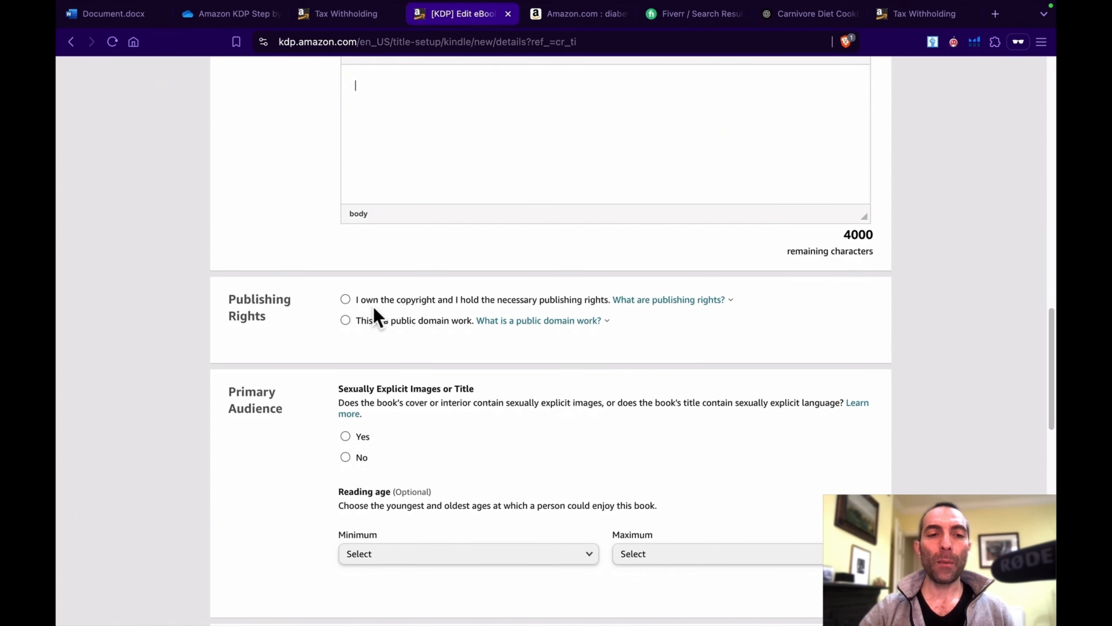
left_click(345, 300)
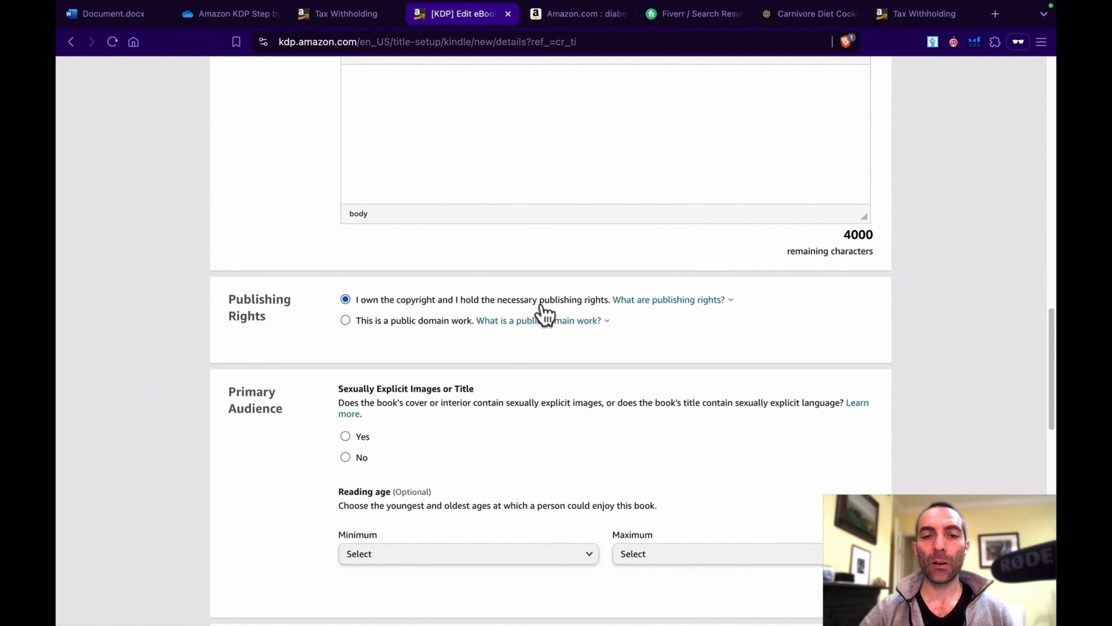
Step: Answer No to the primary audience question about sexually explicit images or title
scroll(634, 364, "down", 3)
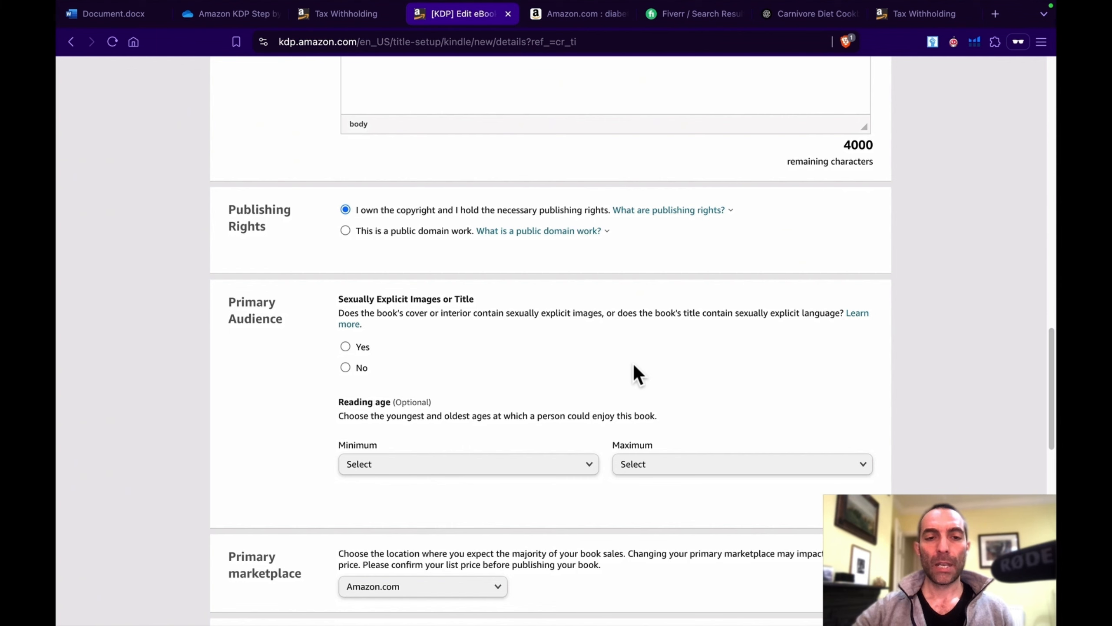
scroll(458, 334, "down", 1)
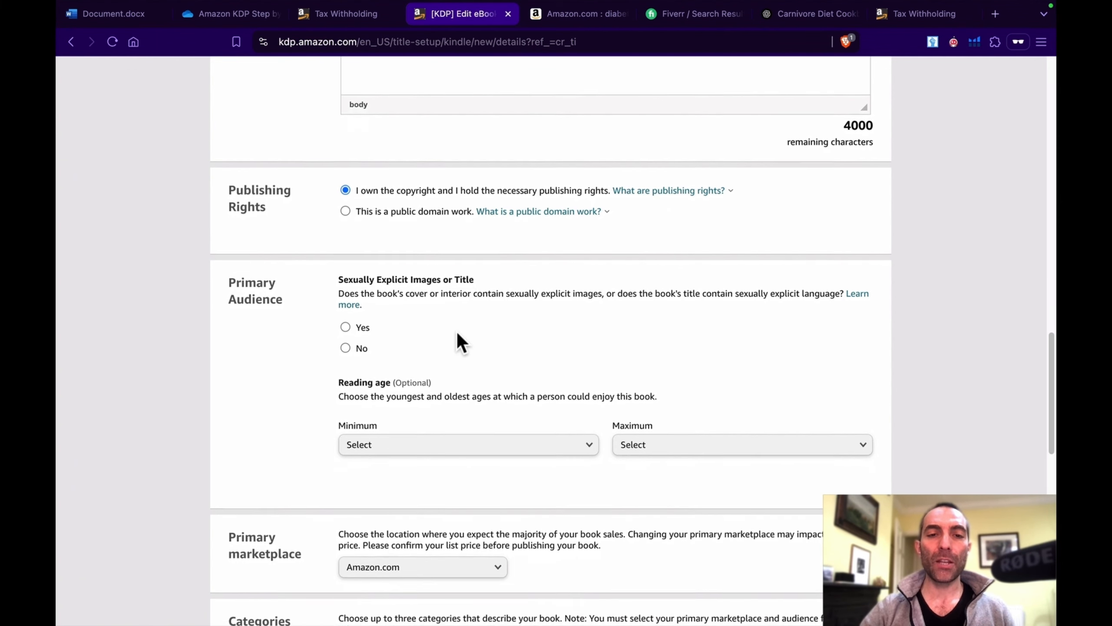
left_click(346, 348)
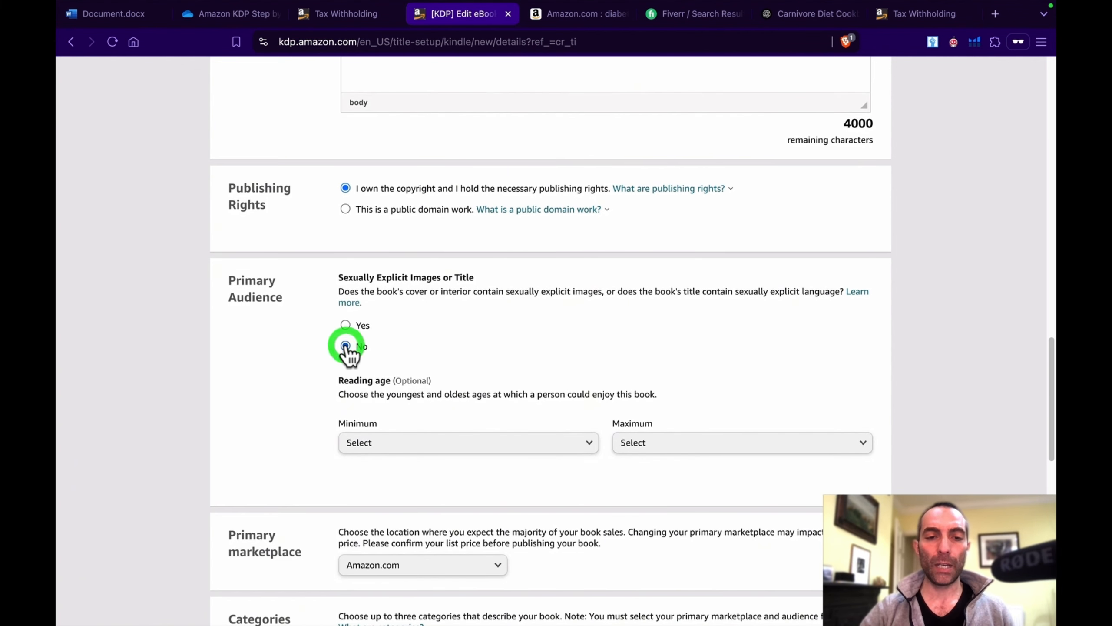
Step: Start choosing the eBook's categories, setting the category to Cookbooks, Food & Wine and the subcategory to Special Diet
scroll(481, 333, "down", 6)
scroll(481, 333, "up", 3)
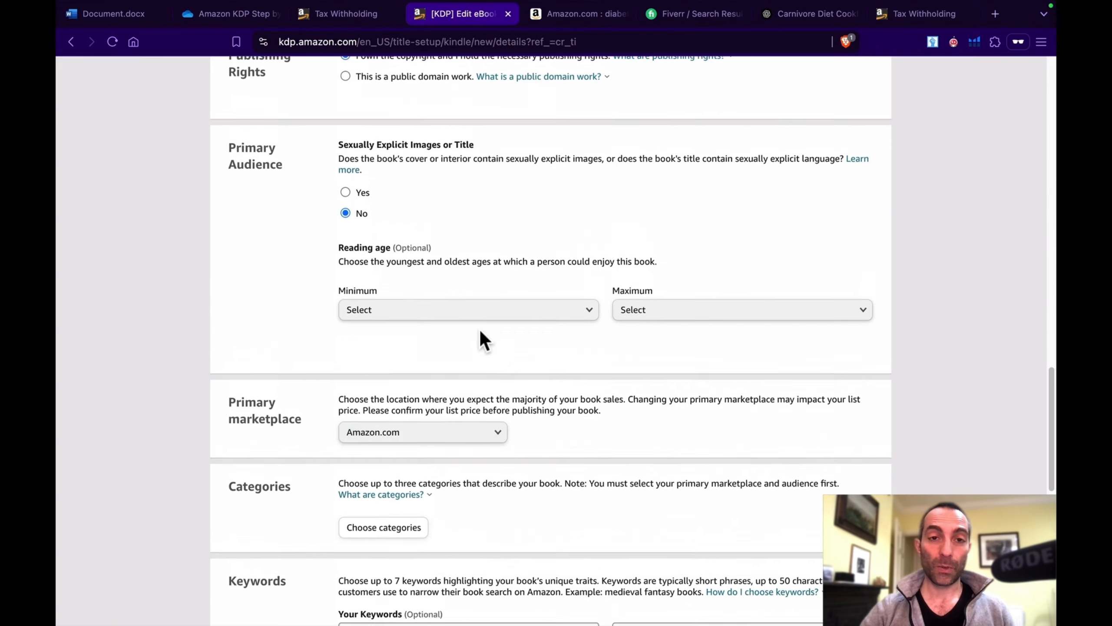
scroll(480, 333, "up", 2)
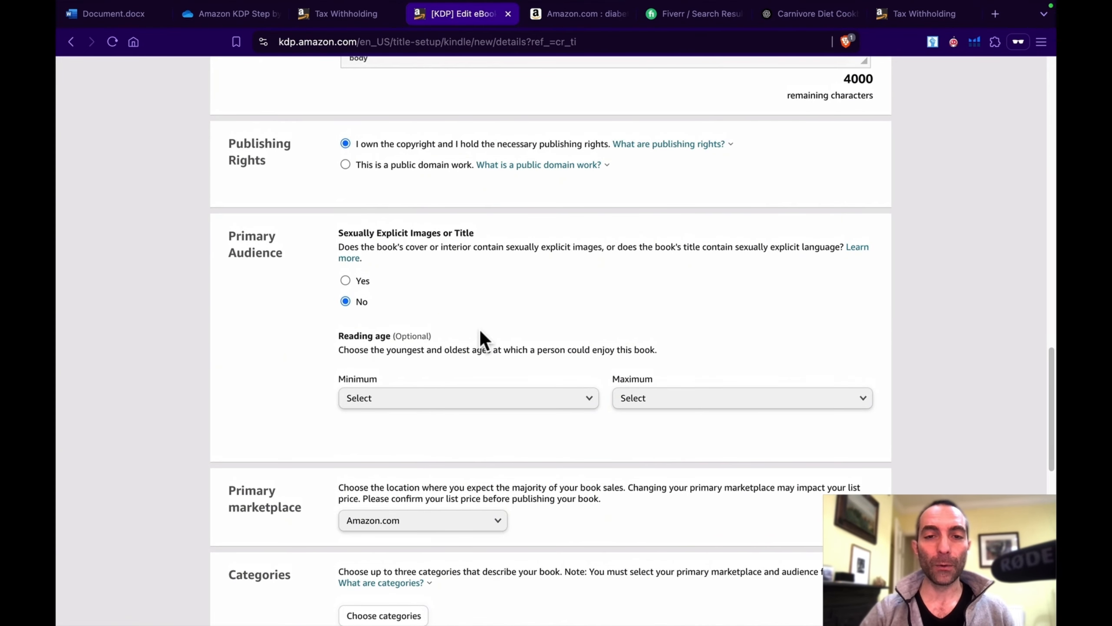
scroll(481, 332, "down", 5)
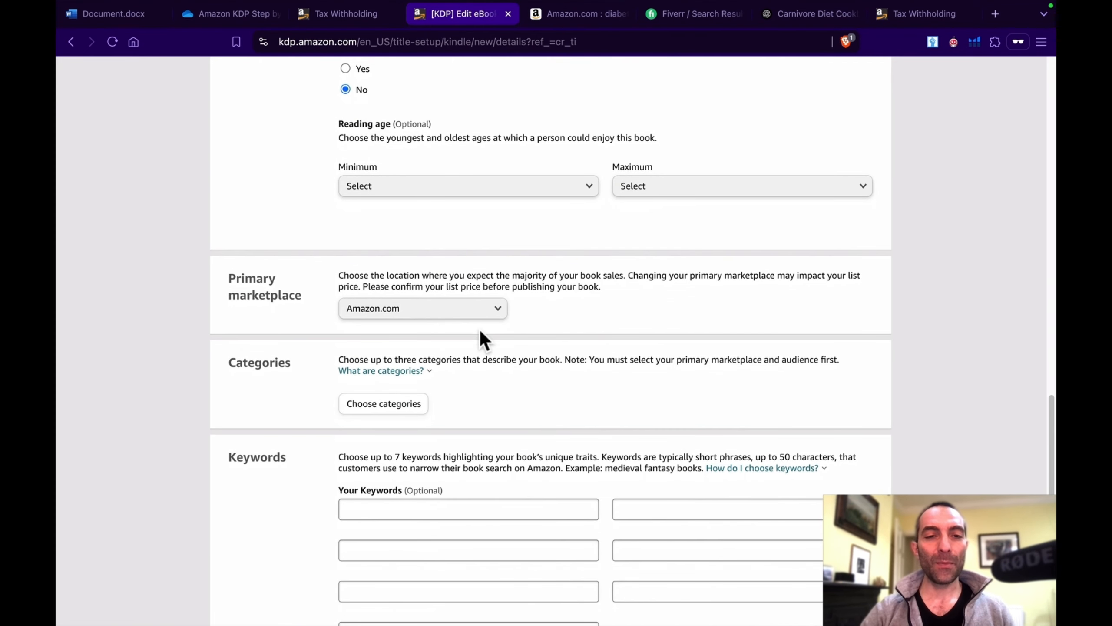
scroll(477, 422, "down", 2)
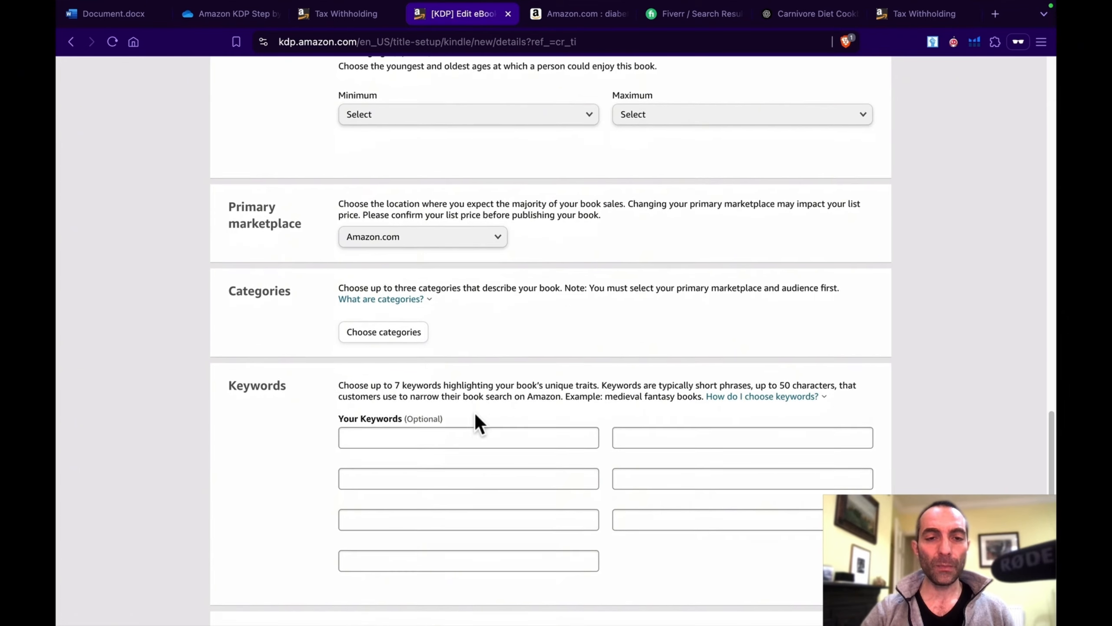
left_click(397, 302)
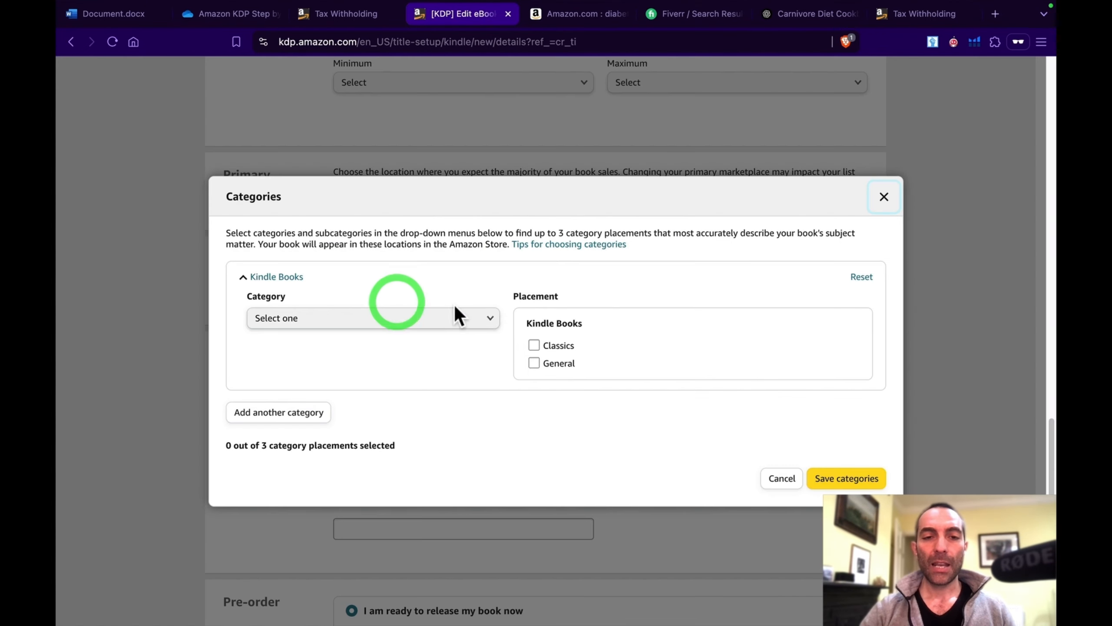
left_click(451, 320)
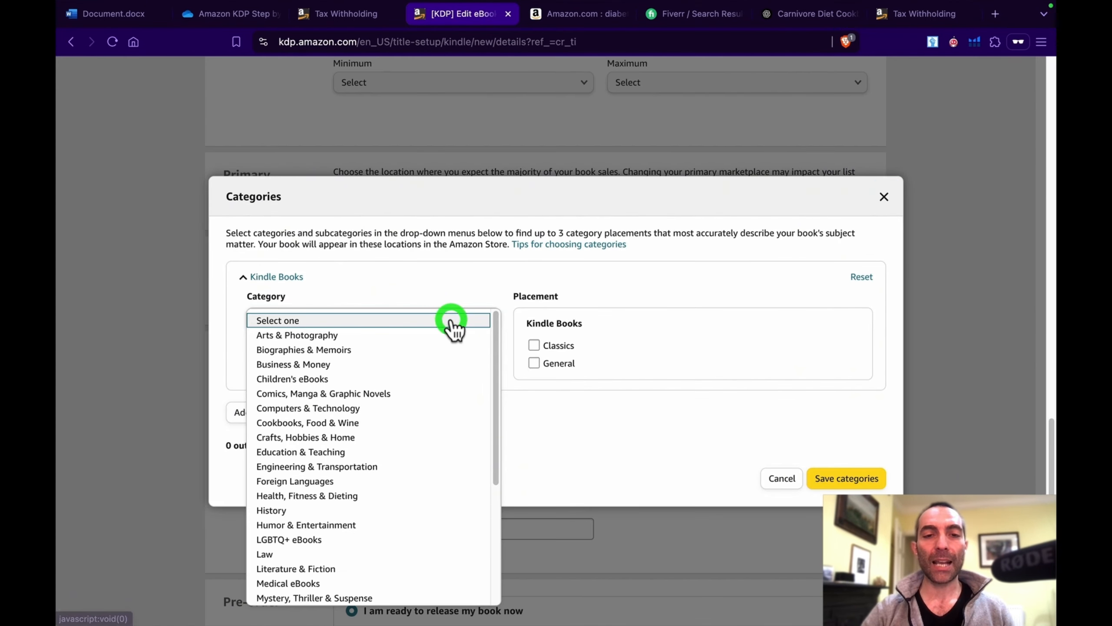
left_click(432, 423)
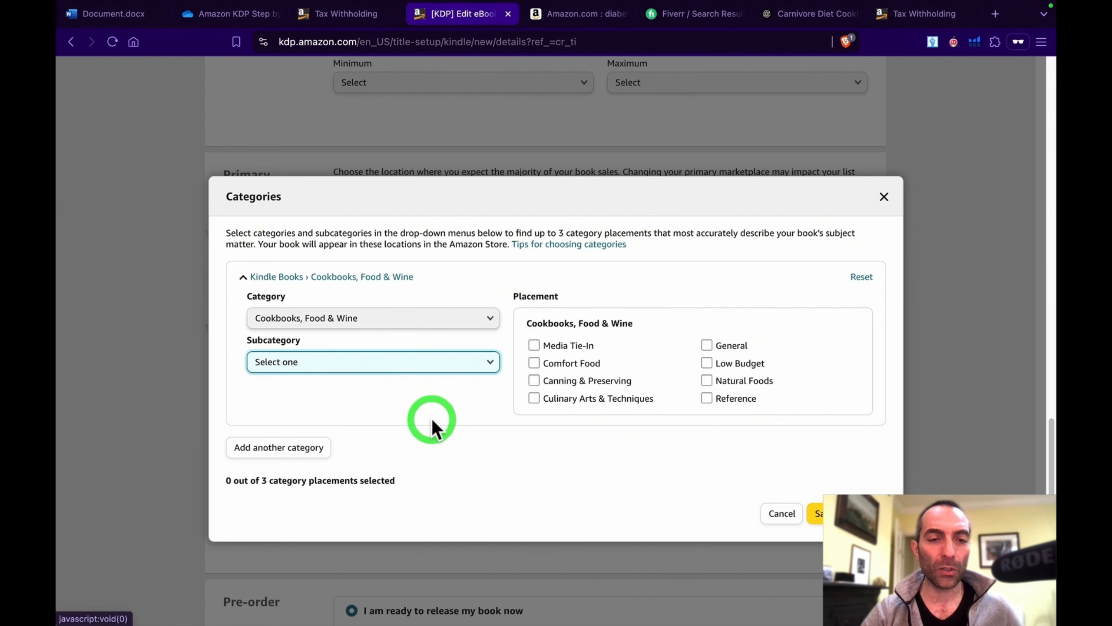
left_click(482, 362)
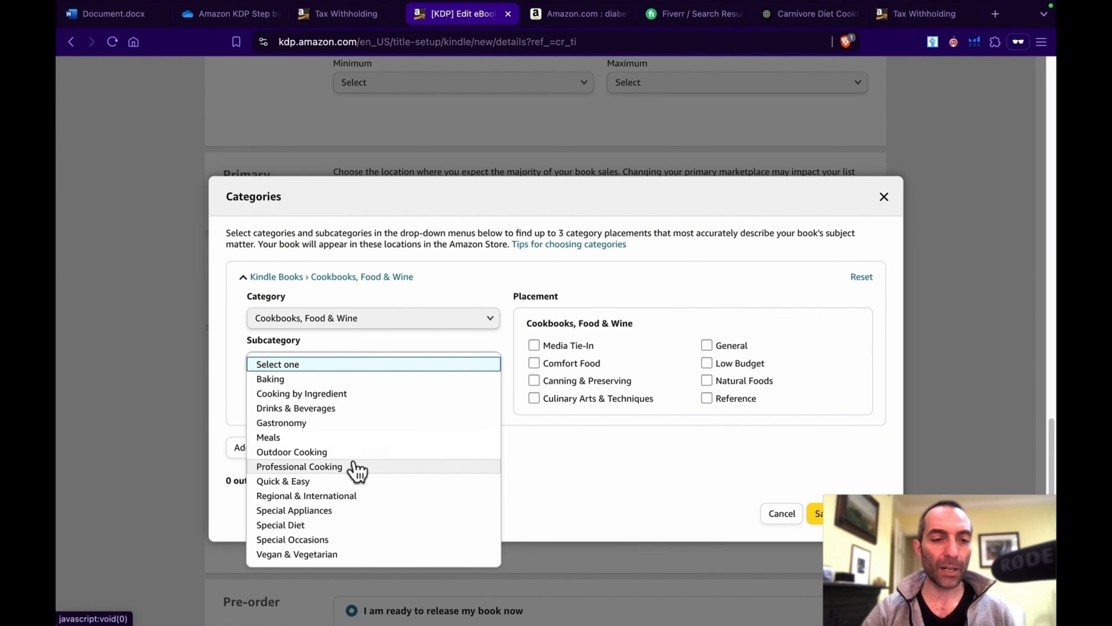
scroll(353, 464, "down", 1)
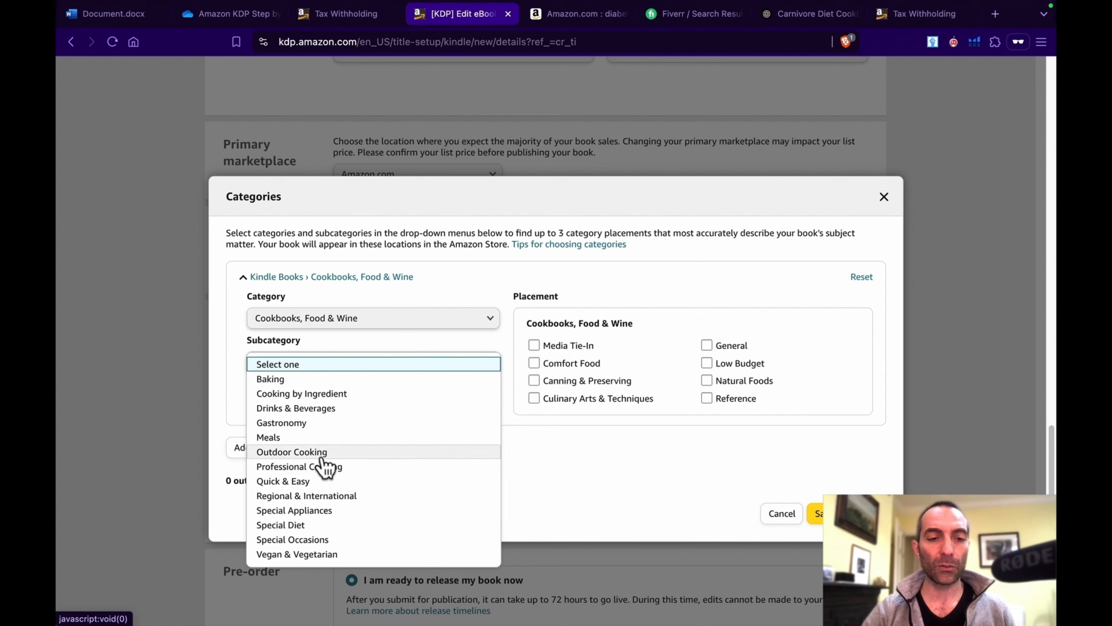
left_click(322, 524)
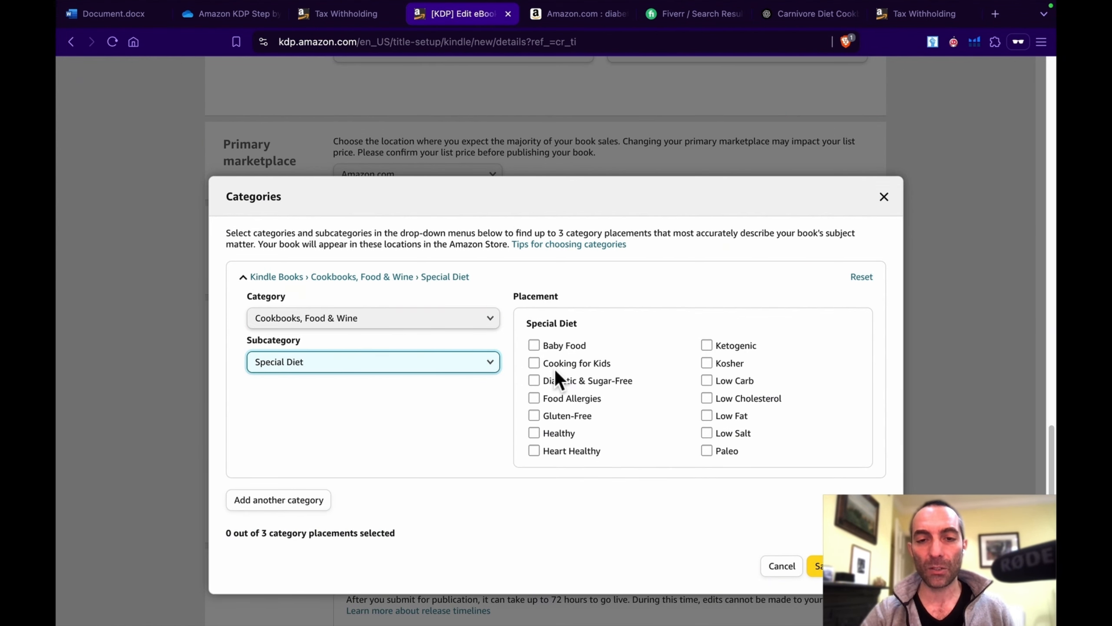
left_click(535, 381)
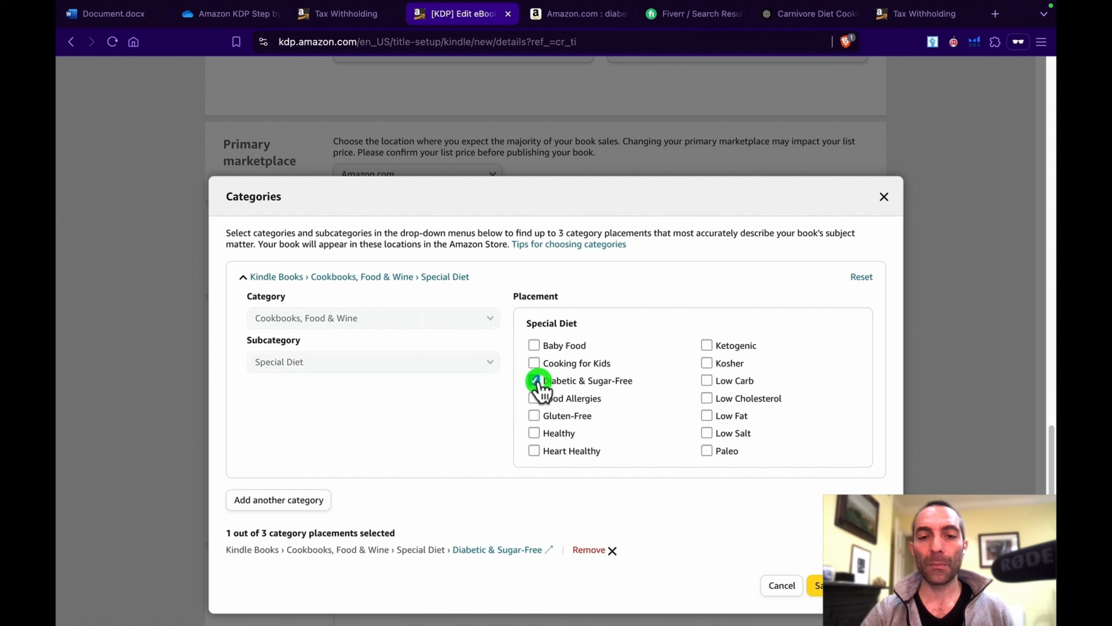
left_click(535, 417)
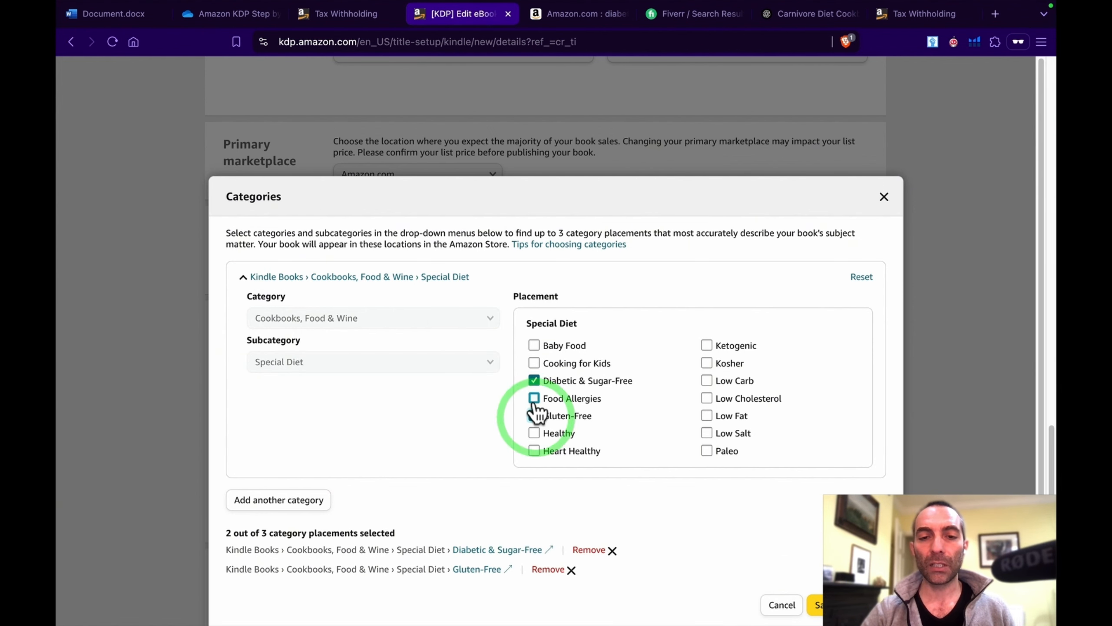
left_click(534, 399)
left_click(535, 416)
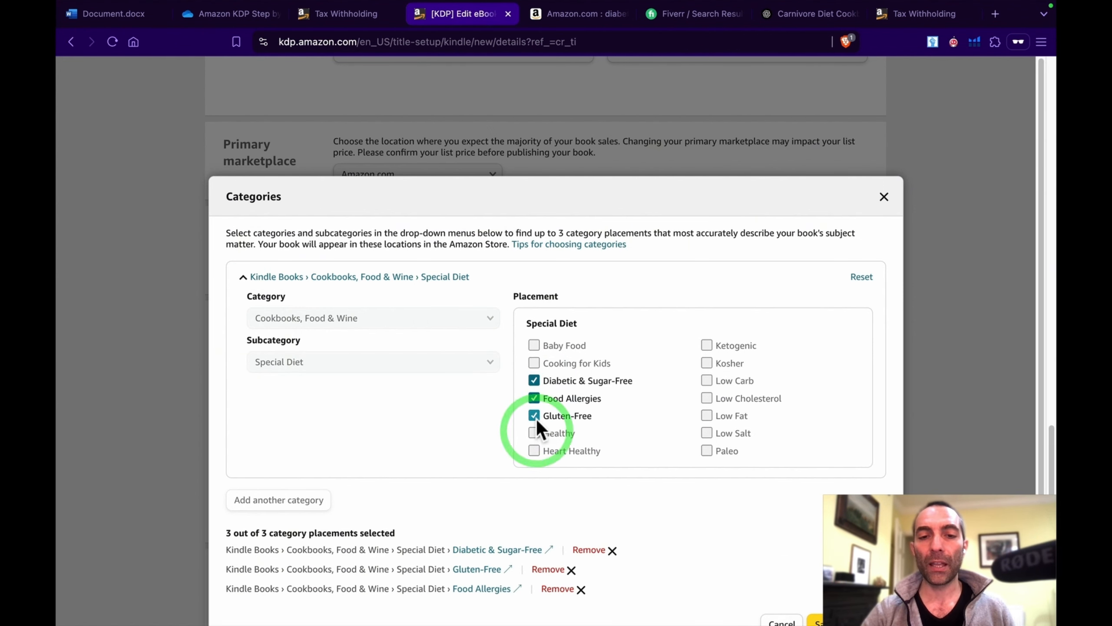
left_click(535, 381)
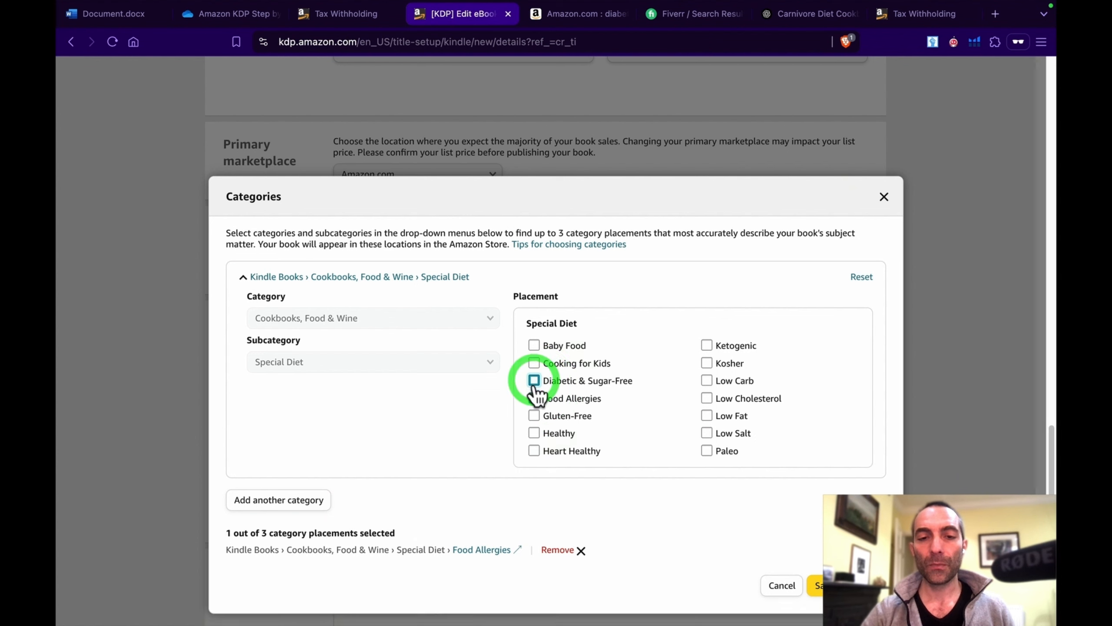
left_click(535, 398)
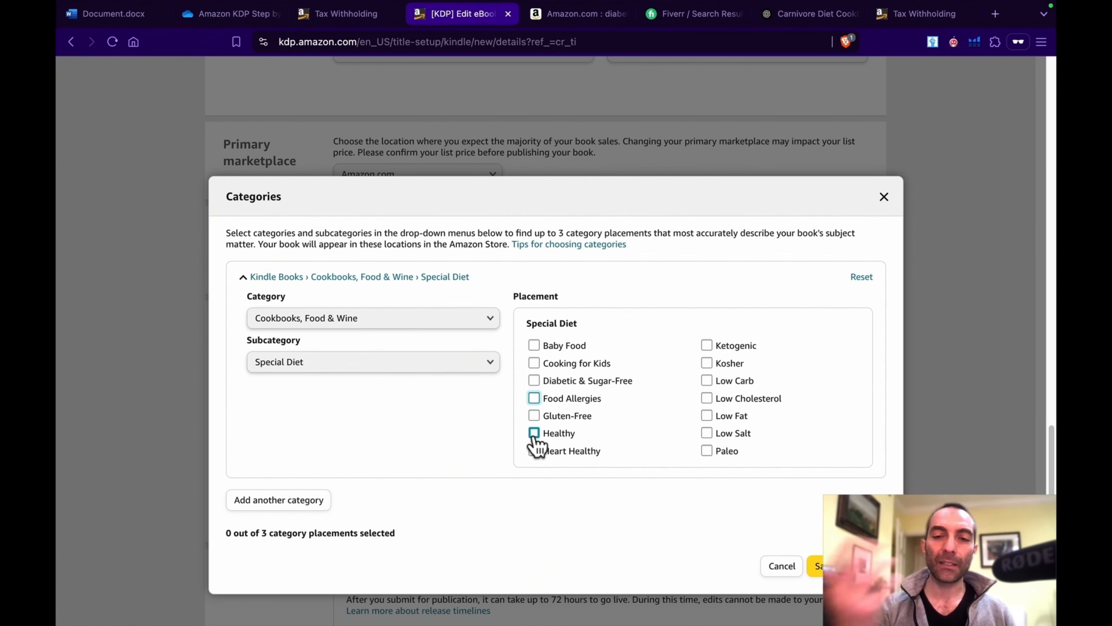
Step: Select the Low Carb, Low Cholesterol and Healthy placements under Special Diet and save the categories
left_click(707, 381)
left_click(707, 397)
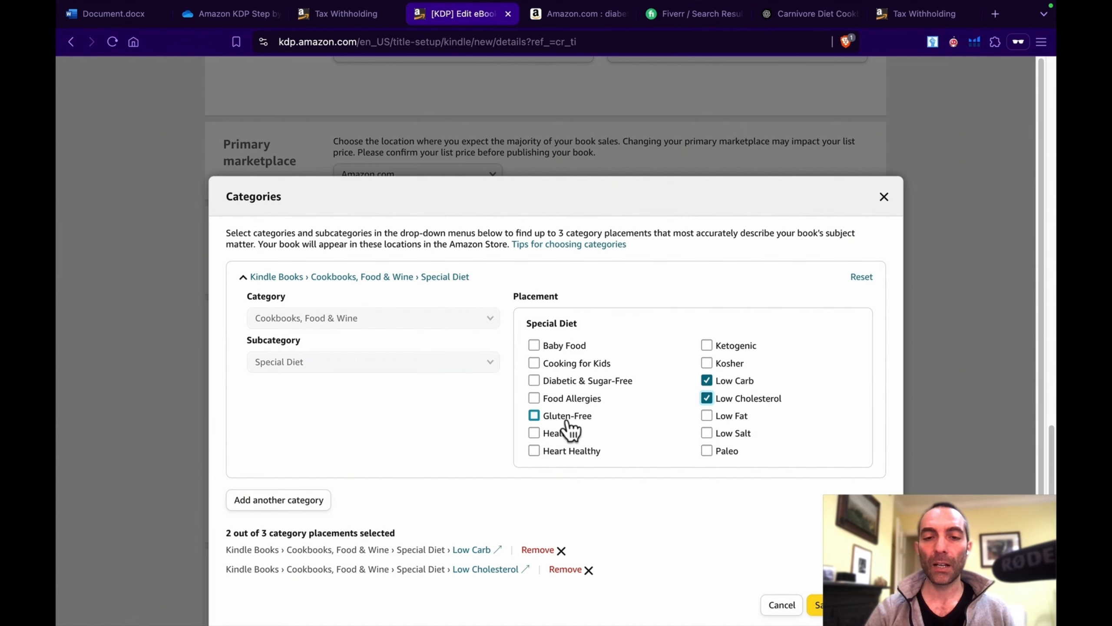
left_click(534, 432)
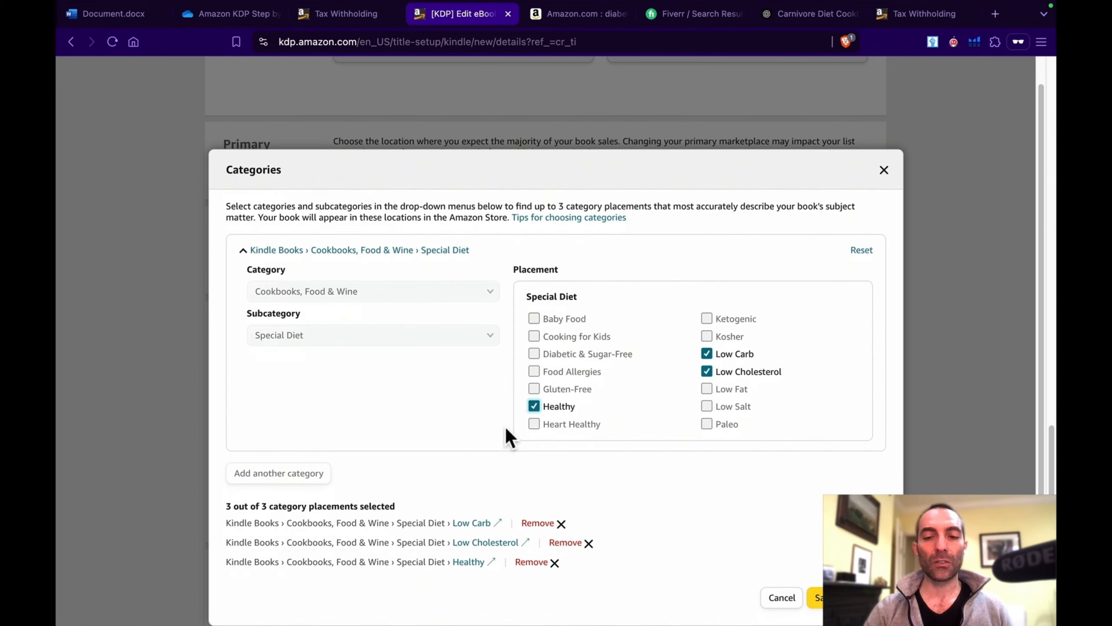
left_click(815, 597)
scroll(480, 508, "down", 3)
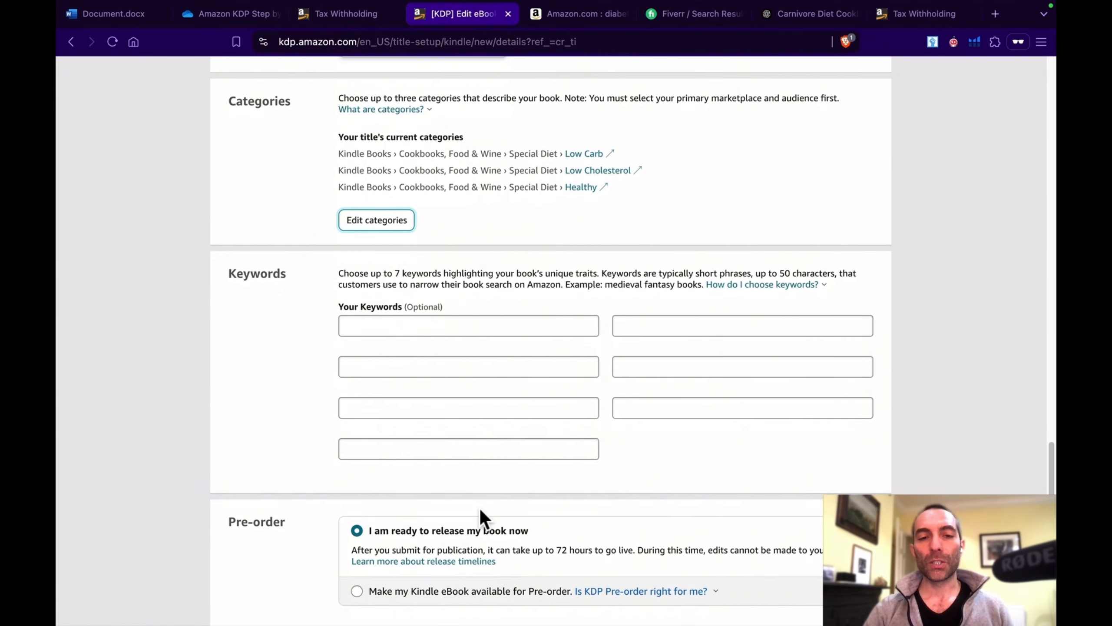
left_click(480, 329)
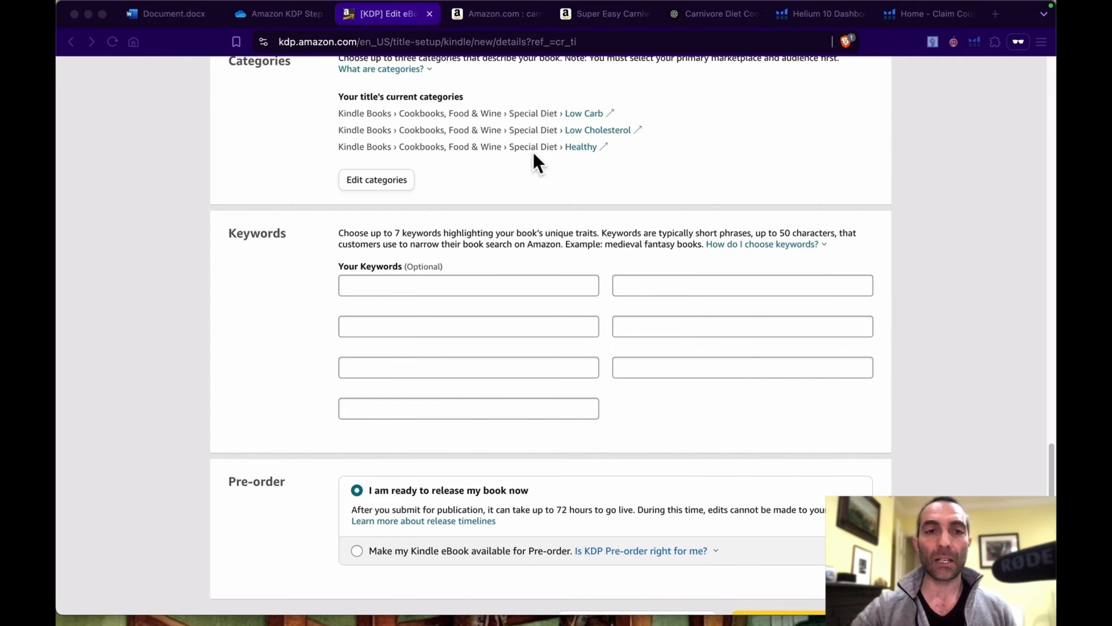
Step: Switch to the Amazon book results for "carnivore diet cookbook for beginners" and examine the competing books' sales ranks and category rankings
left_click(495, 13)
scroll(508, 390, "down", 5)
scroll(508, 390, "up", 10)
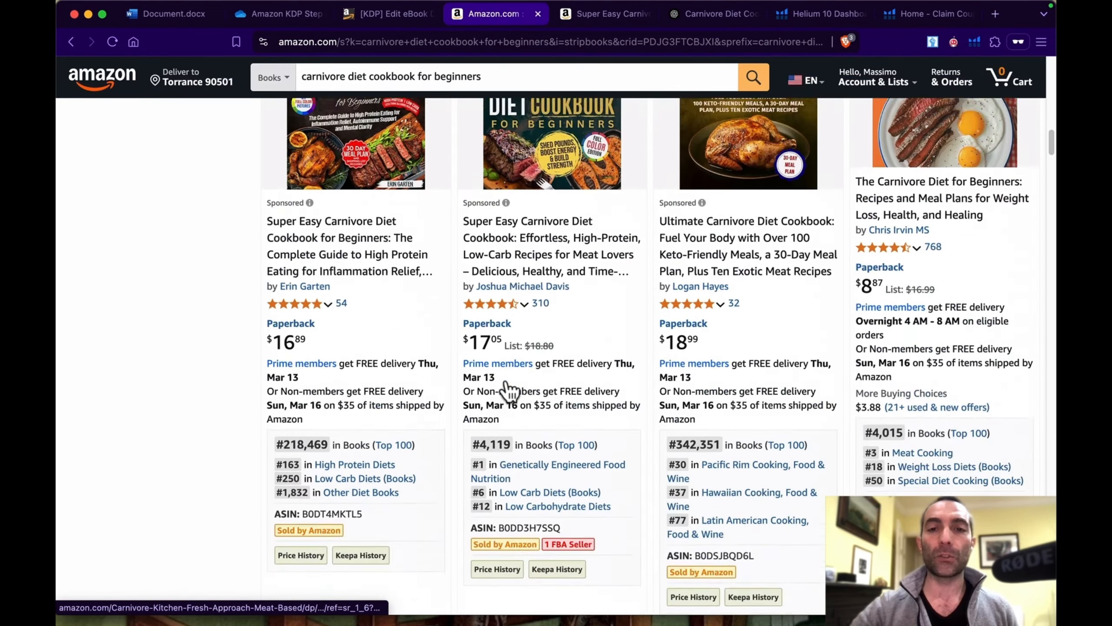
scroll(508, 390, "down", 10)
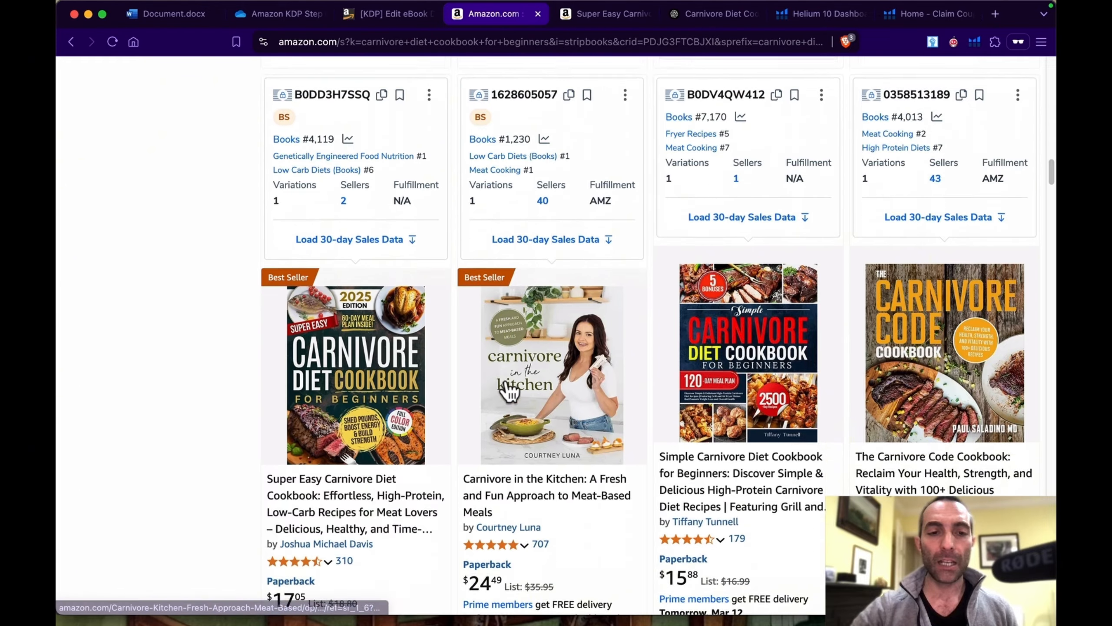
scroll(508, 391, "up", 10)
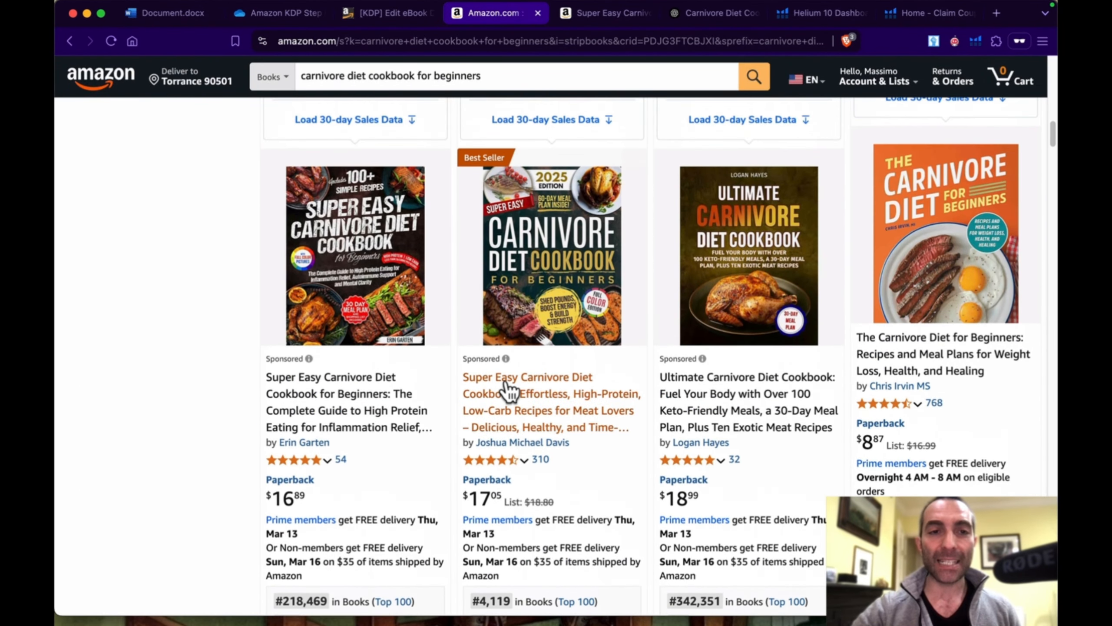
scroll(508, 391, "up", 3)
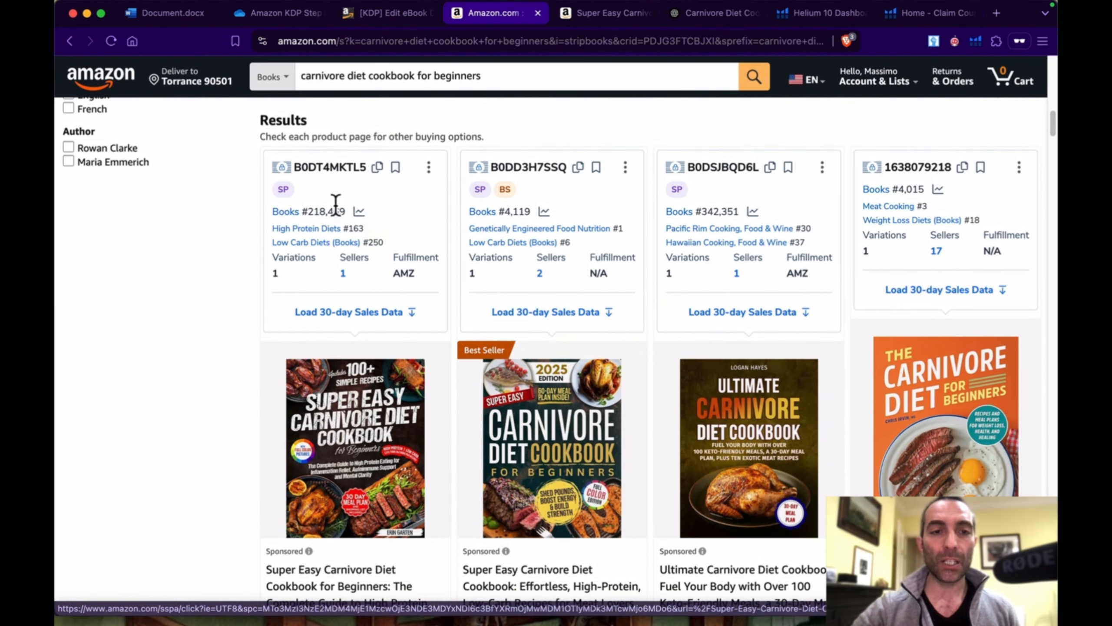
scroll(587, 393, "down", 8)
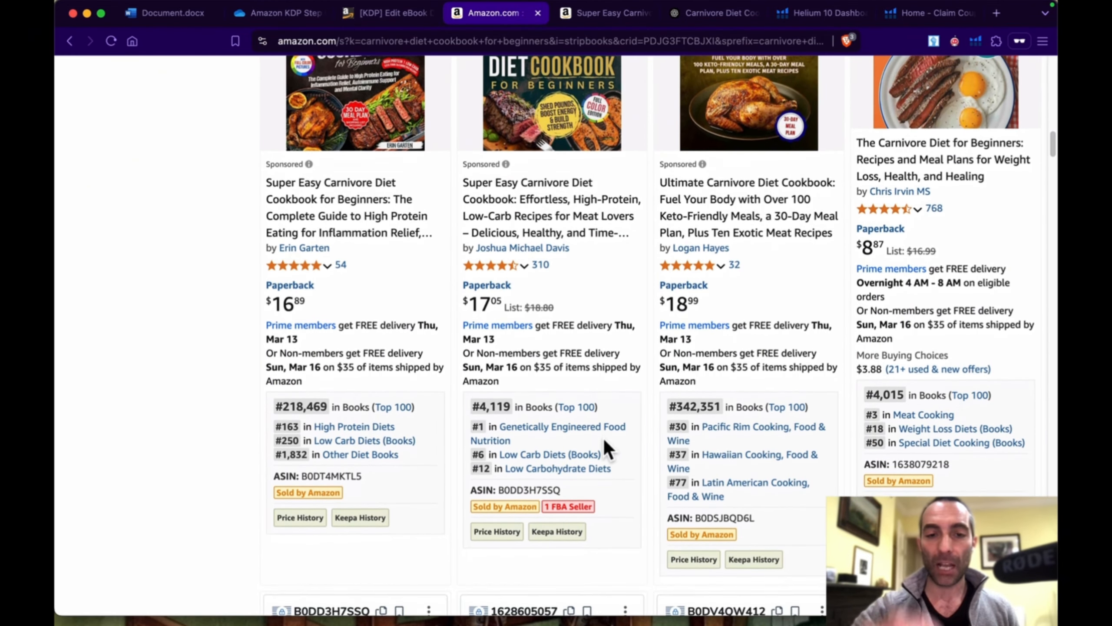
scroll(603, 438, "up", 3)
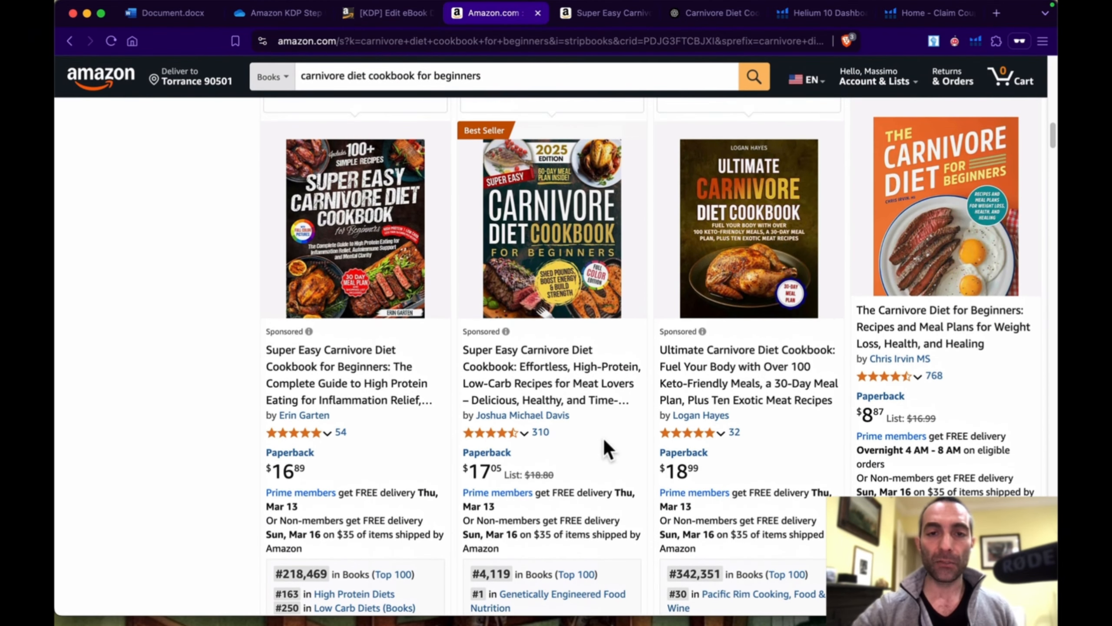
scroll(603, 438, "down", 3)
scroll(603, 438, "up", 15)
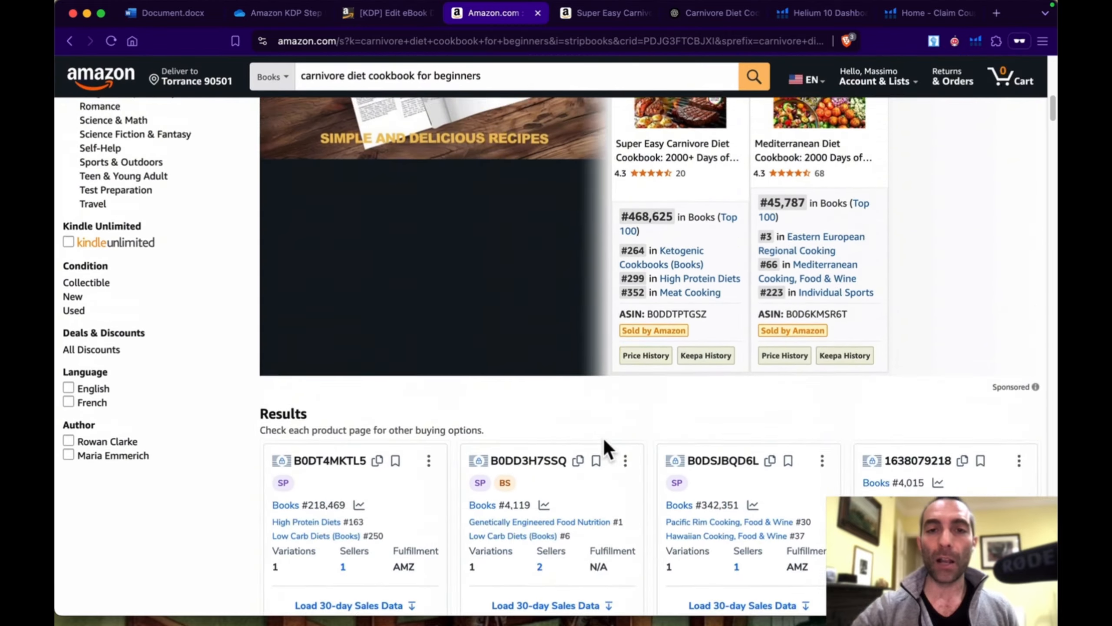
scroll(603, 438, "down", 15)
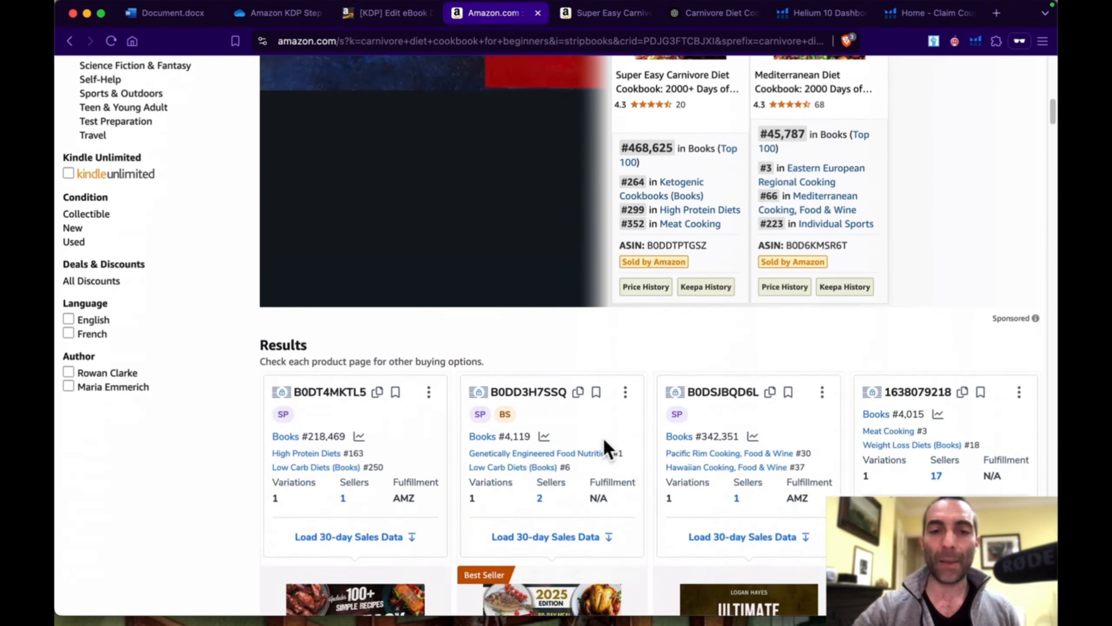
scroll(603, 438, "up", 2)
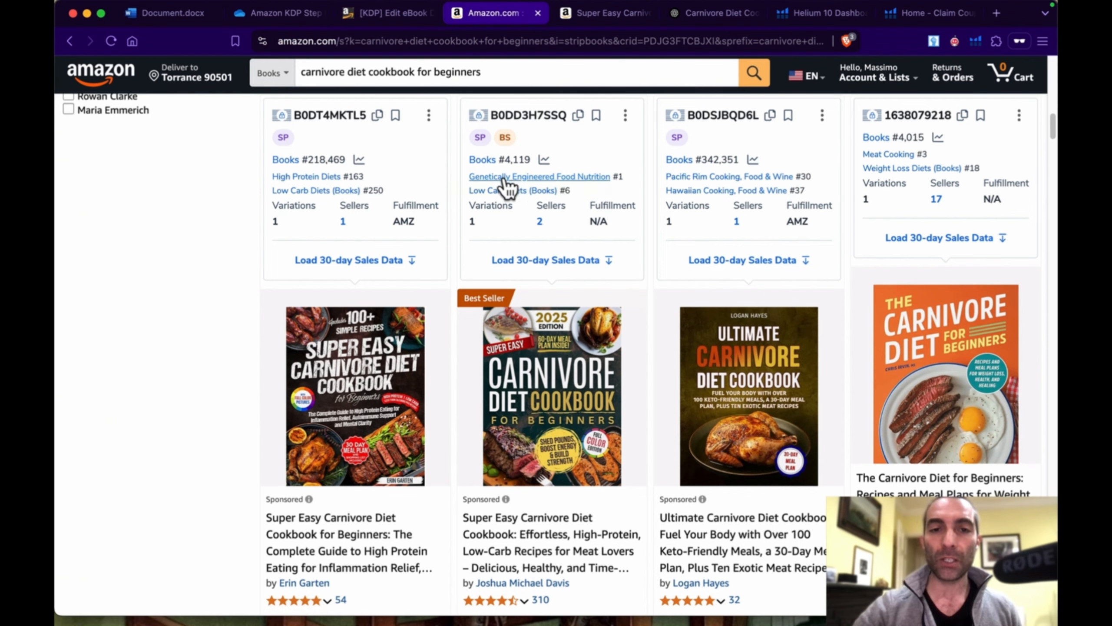
scroll(567, 371, "down", 2)
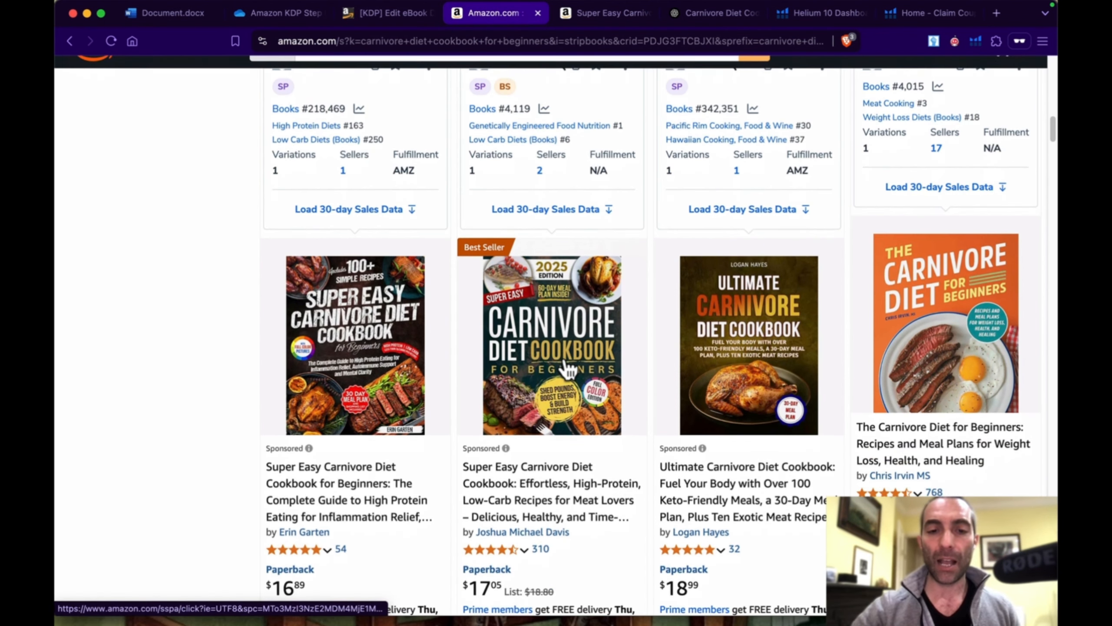
scroll(566, 368, "down", 4)
scroll(566, 364, "up", 3)
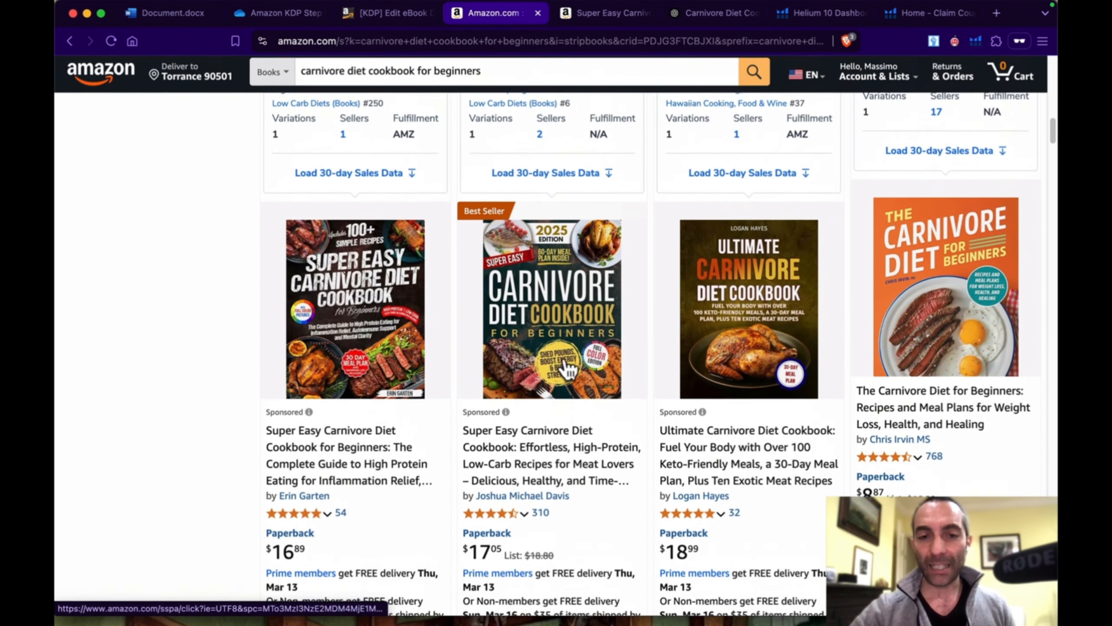
scroll(565, 366, "up", 5)
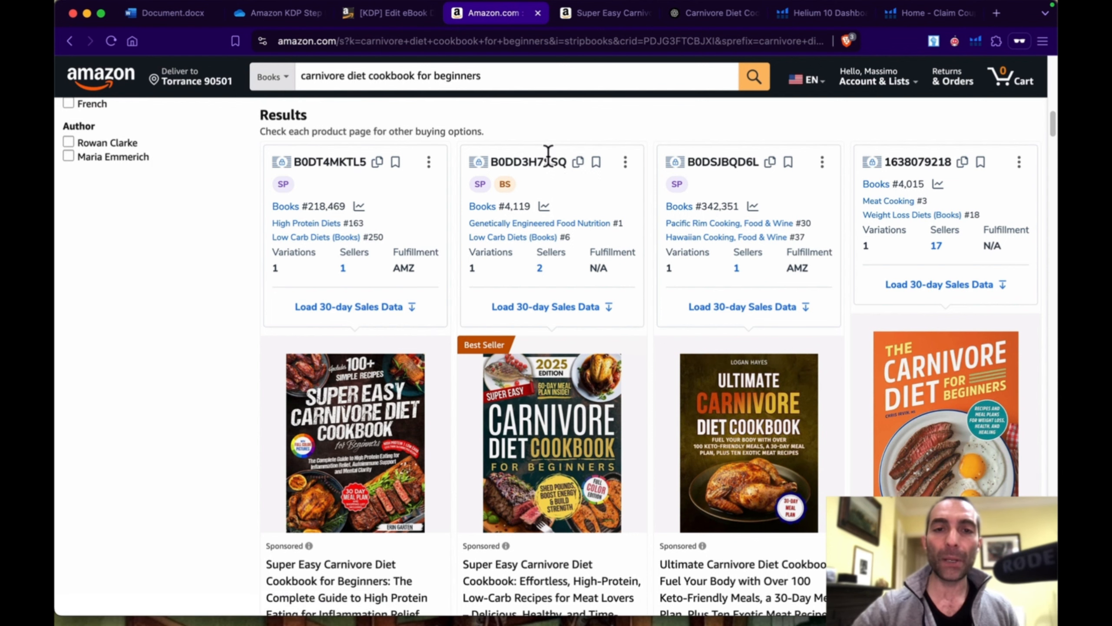
Step: Copy the ASIN B0DD3H7SSQ of the best-selling Super Easy Carnivore Diet Cookbook from the search results
left_click(579, 162)
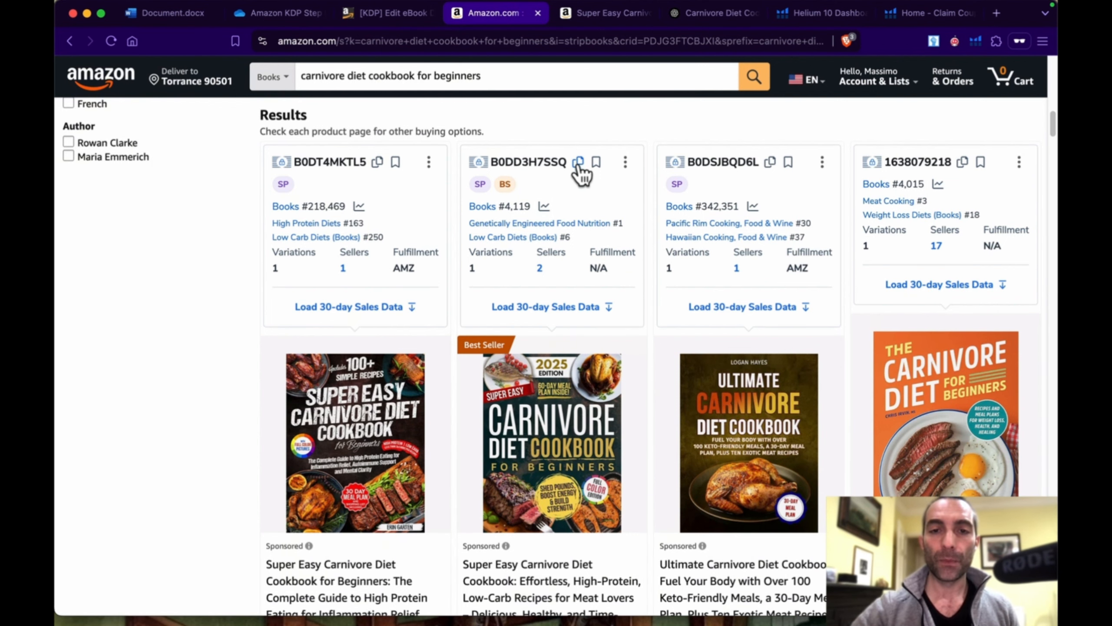
scroll(510, 380, "down", 20)
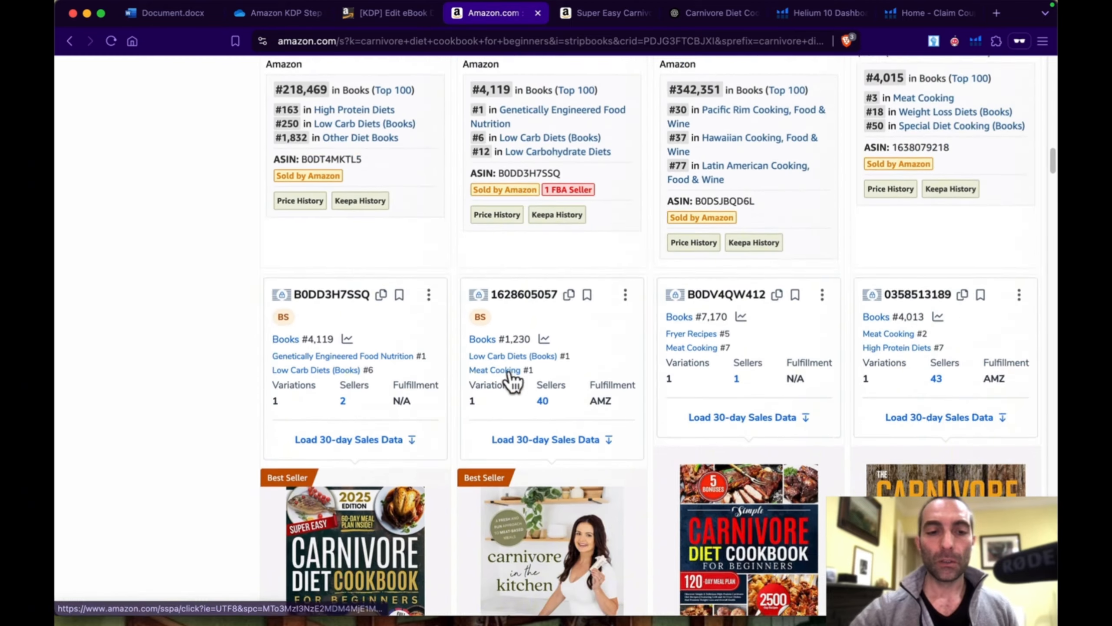
scroll(512, 380, "up", 6)
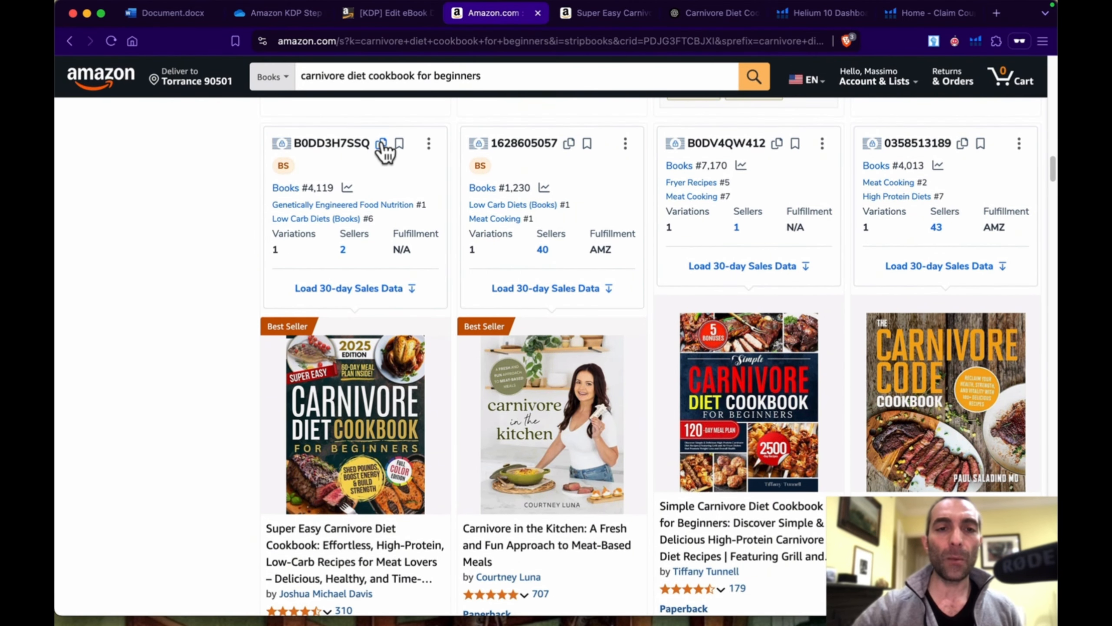
left_click(382, 143)
left_click(382, 143)
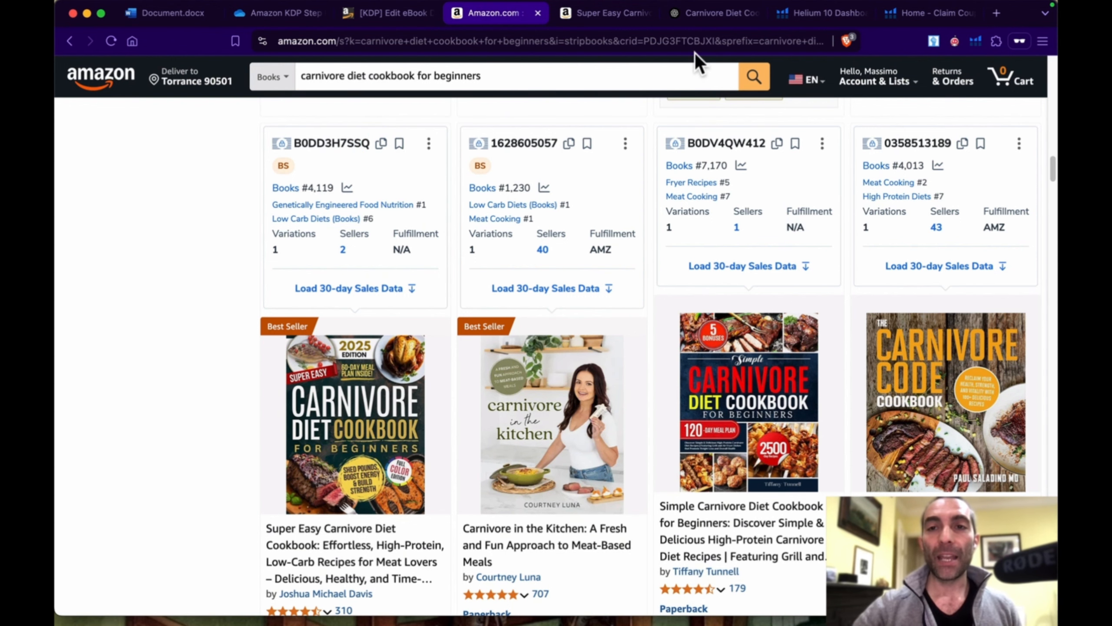
Step: Switch to Helium 10 and review its dashboard, the 20% discount offer page and the Platinum Plan sign-up page
left_click(810, 23)
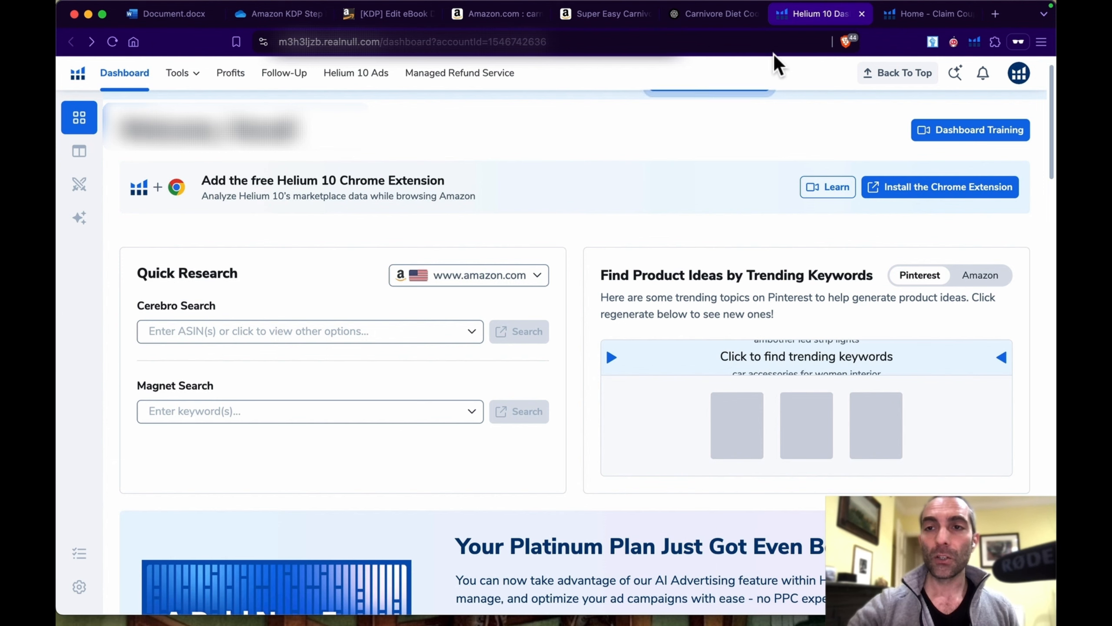
left_click(907, 17)
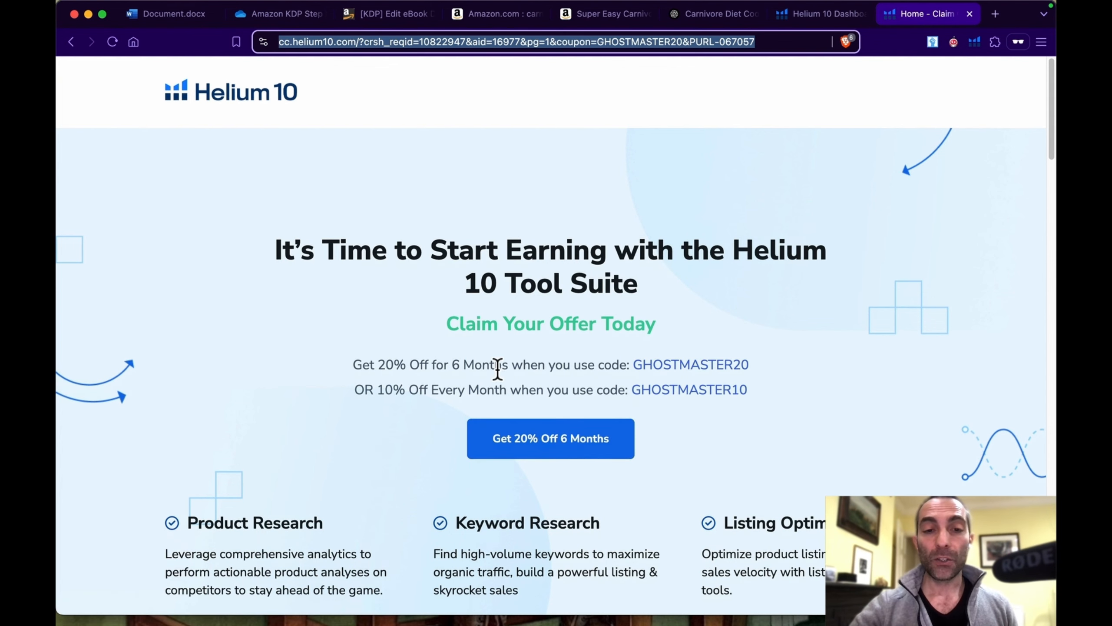
scroll(498, 370, "down", 1)
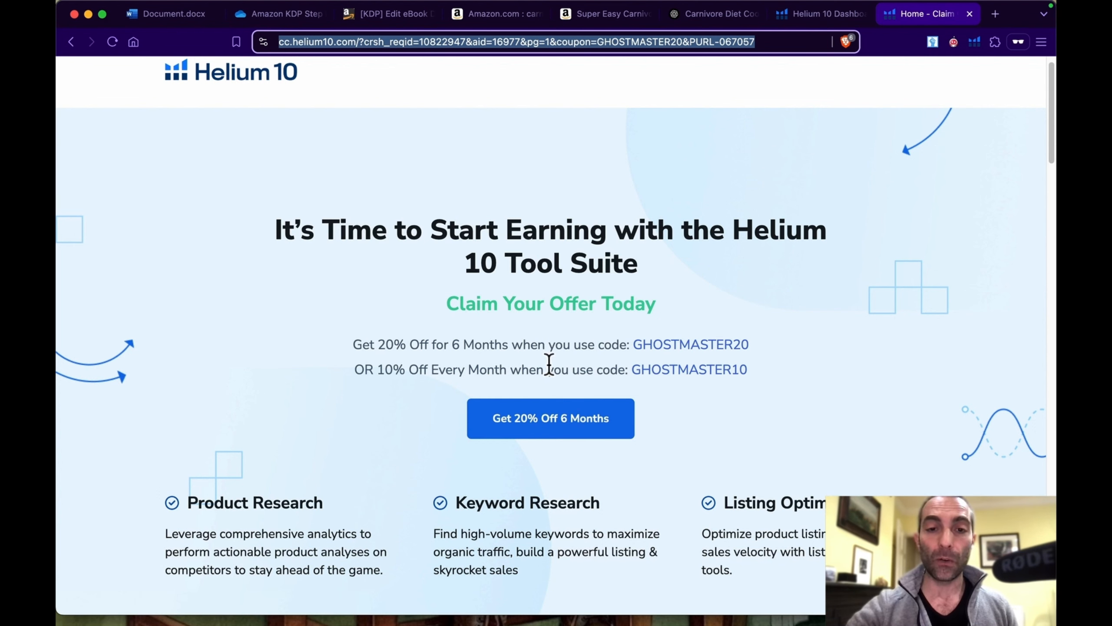
left_click(562, 425)
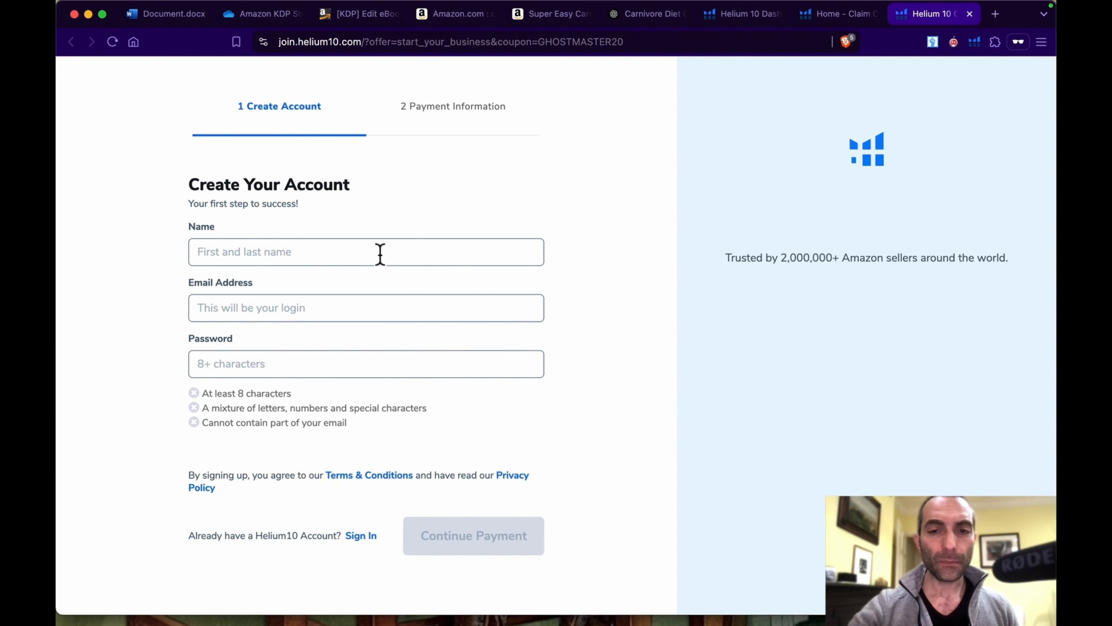
scroll(875, 278, "down", 1)
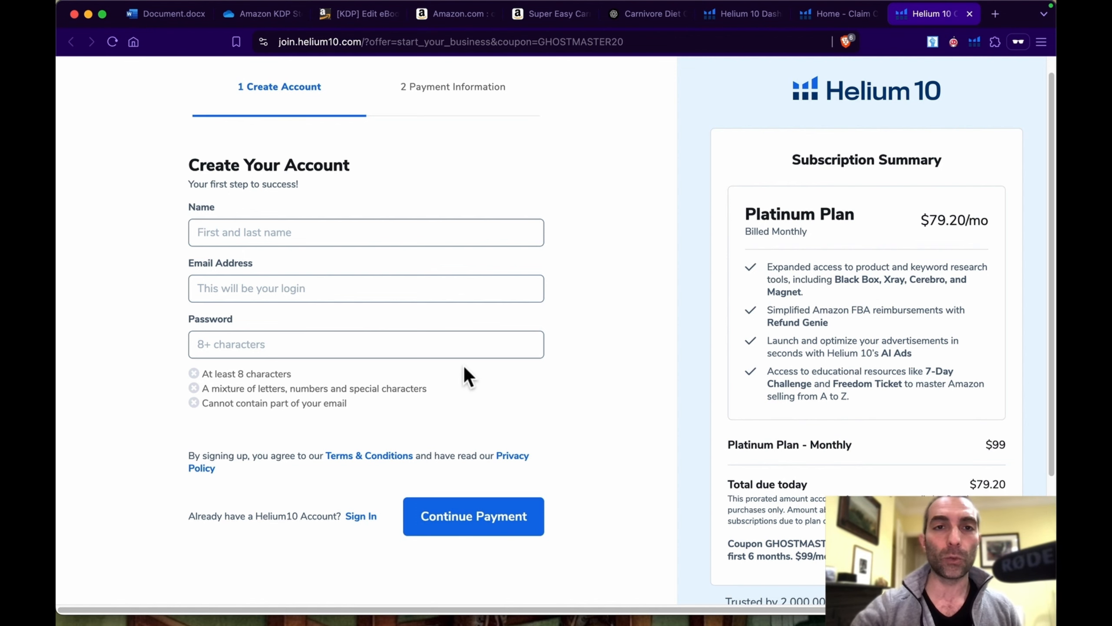
left_click(829, 18)
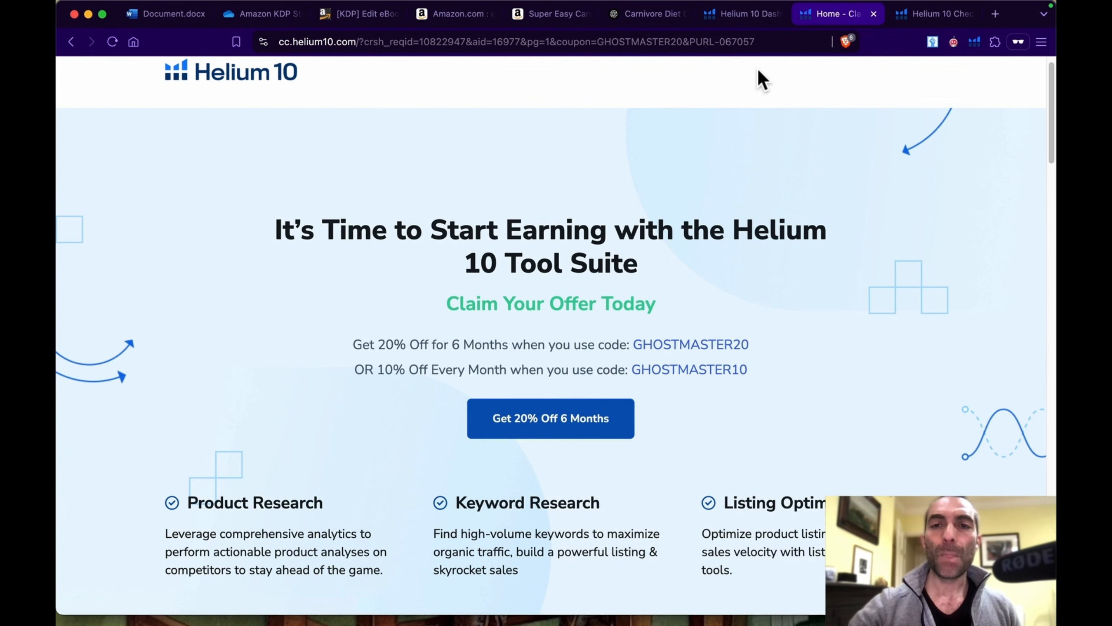
left_click(929, 15)
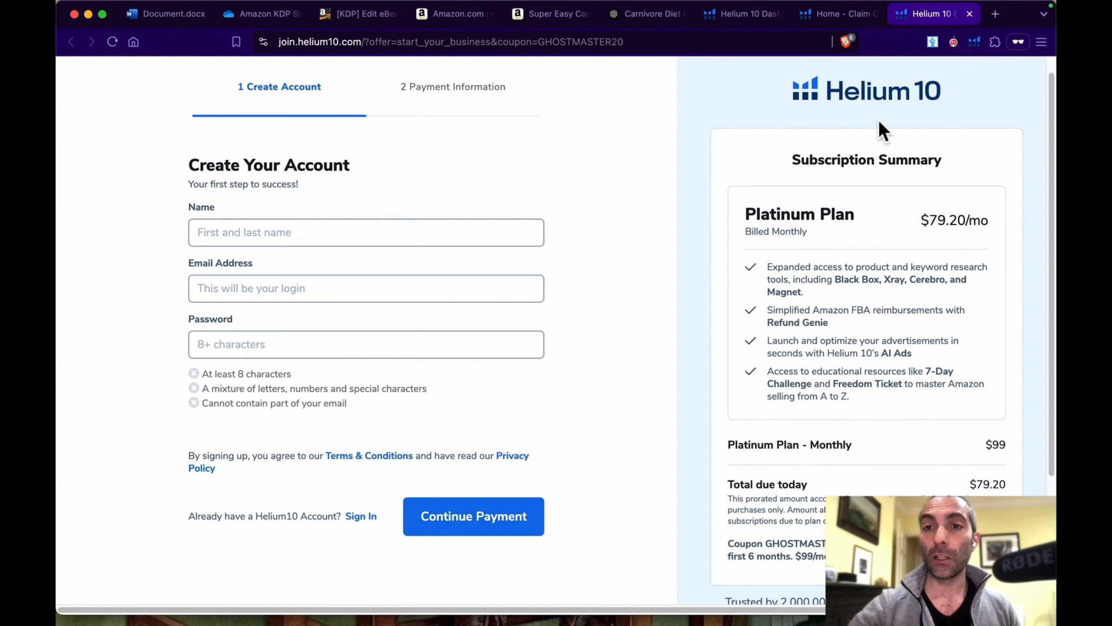
Step: Run a Cerebro search from the Helium 10 dashboard for the copied ASIN B0DD3H7SSQ
left_click(750, 15)
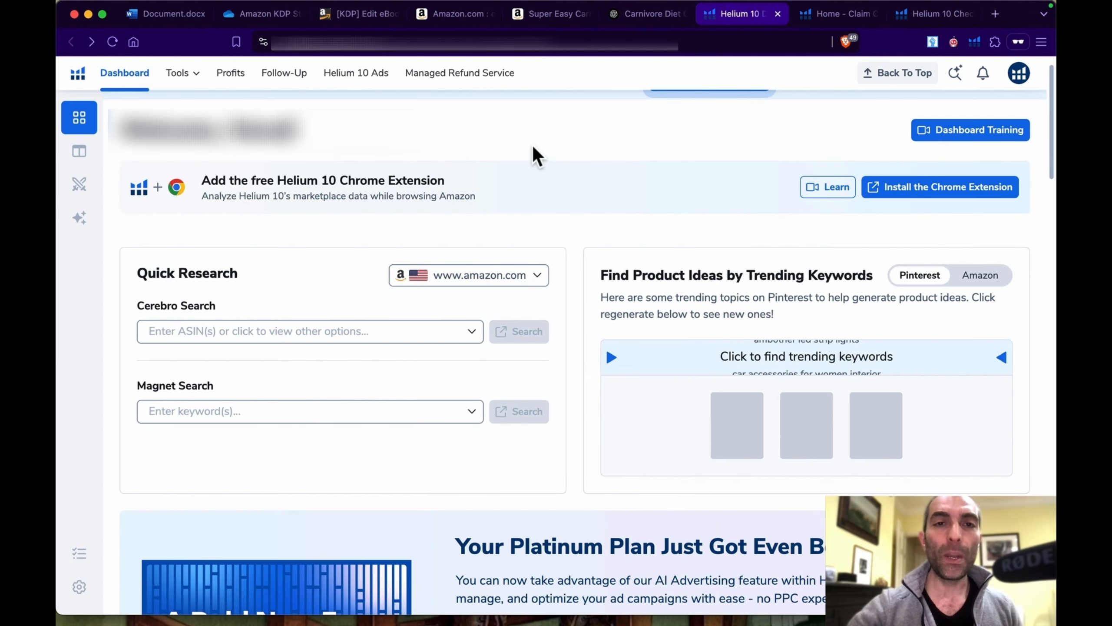
left_click(312, 332)
type("B0DD3H7SSQ")
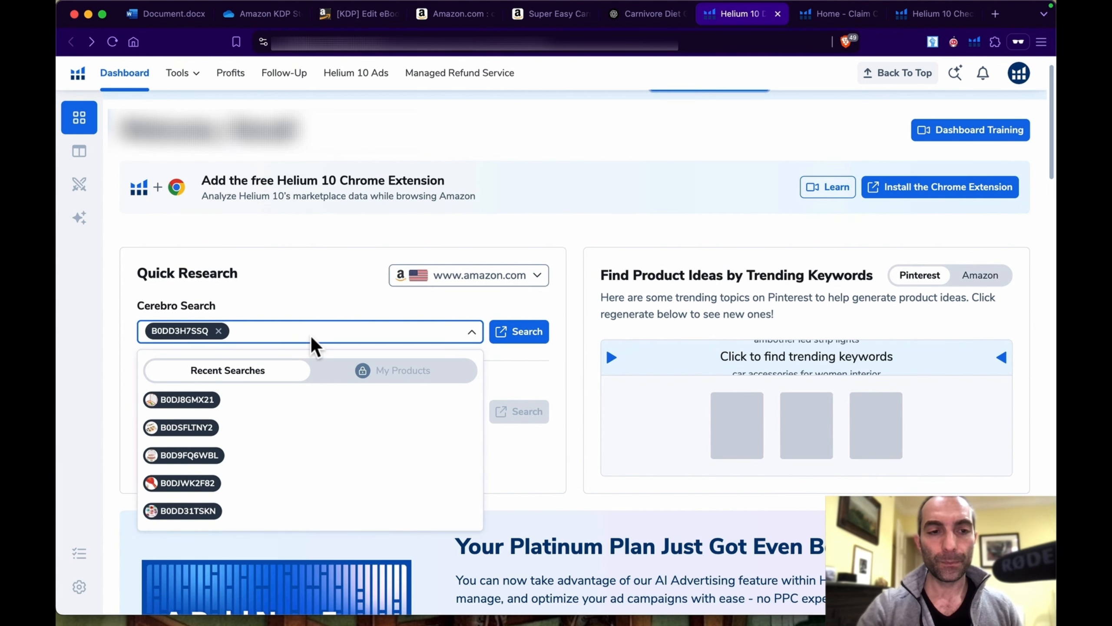
left_click(518, 329)
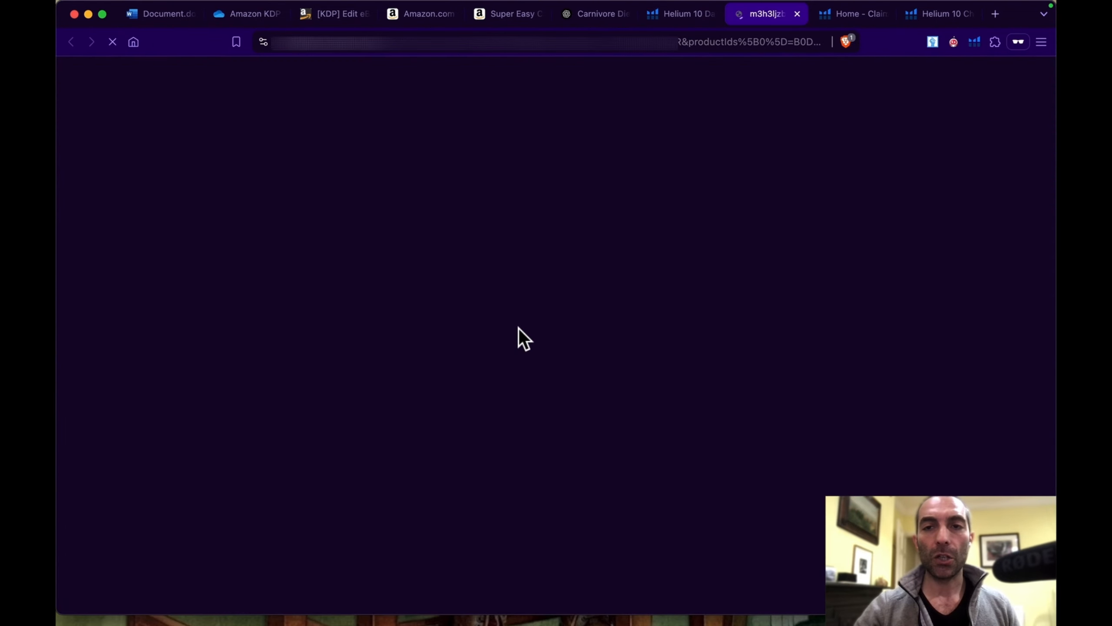
Step: Examine the Cerebro filters and the keyword phrases listed for the competing cookbook, including their sales and search volumes
scroll(506, 296, "down", 3)
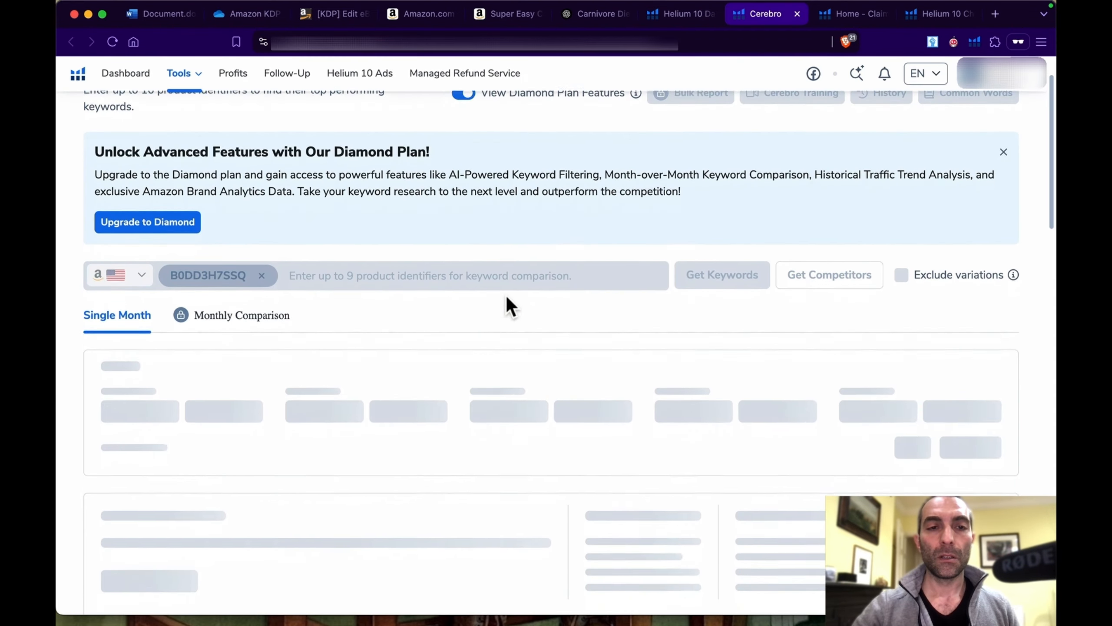
scroll(506, 296, "down", 2)
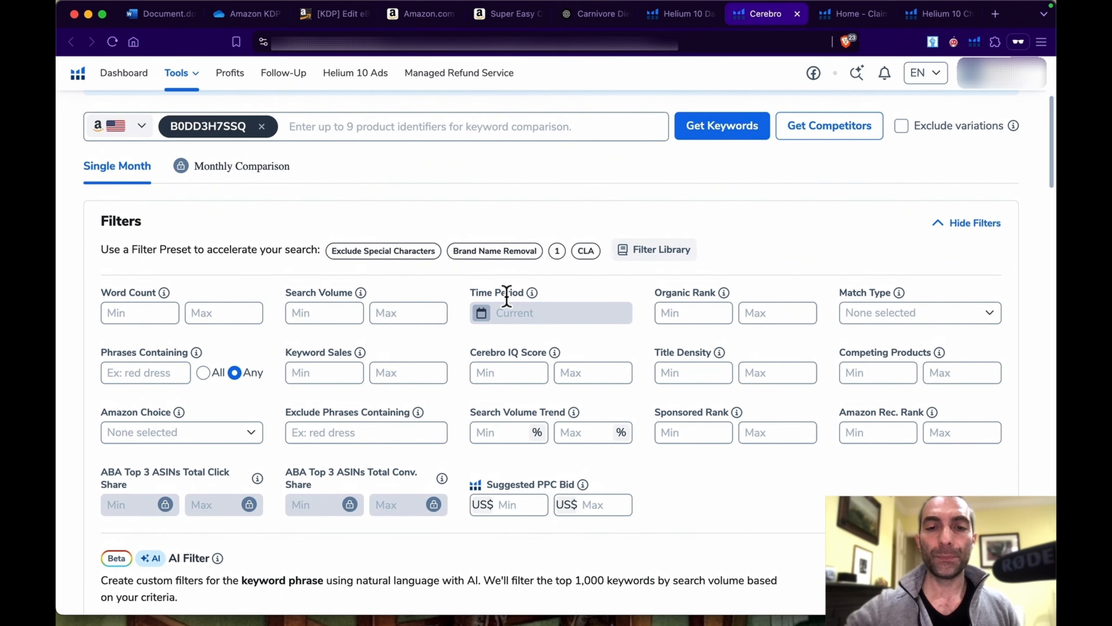
scroll(507, 297, "down", 2)
scroll(507, 296, "down", 15)
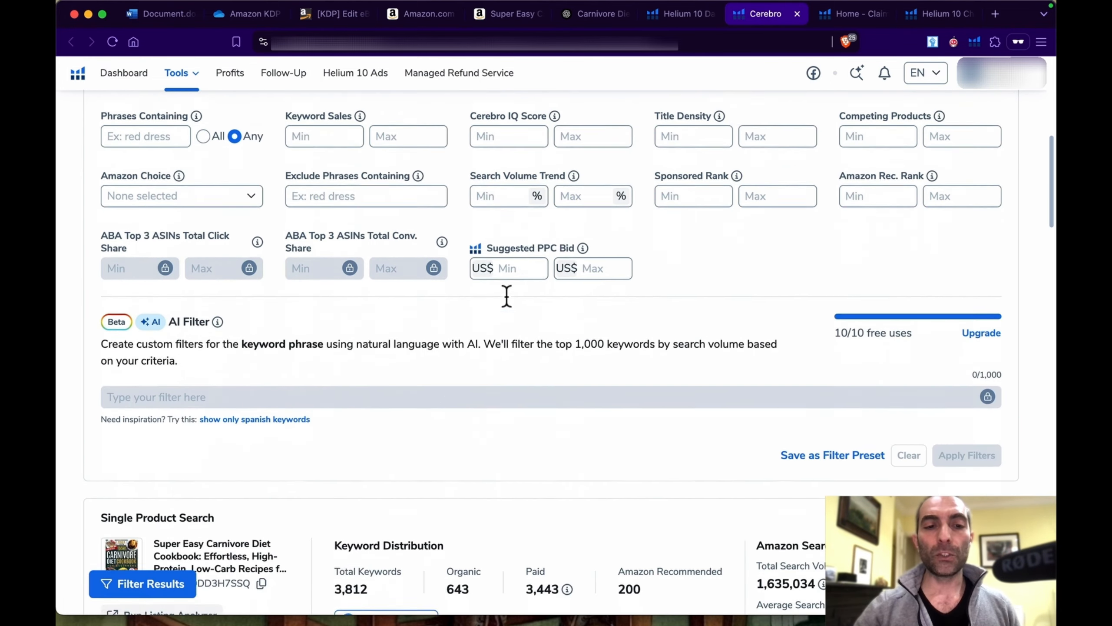
scroll(505, 296, "down", 8)
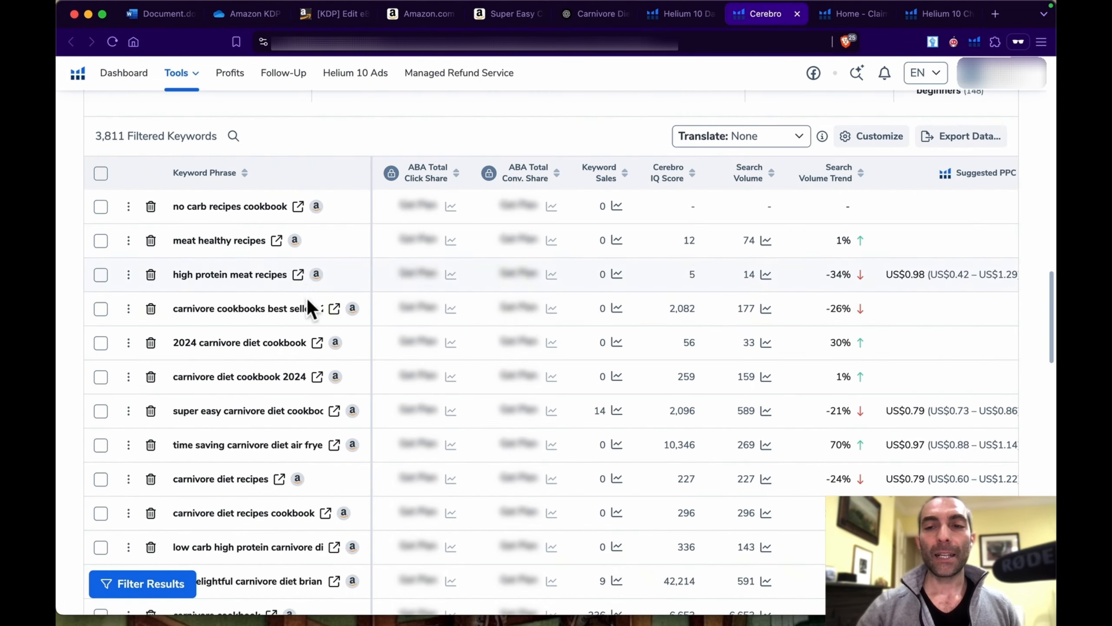
scroll(303, 283, "up", 1)
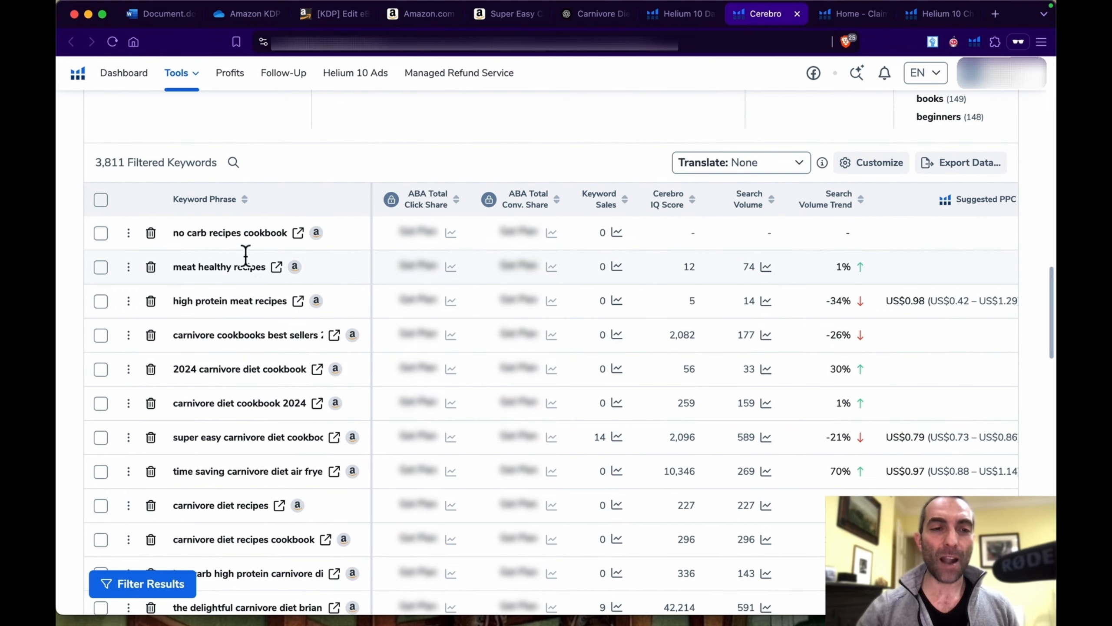
mouse_move(238, 268)
scroll(238, 268, "down", 2)
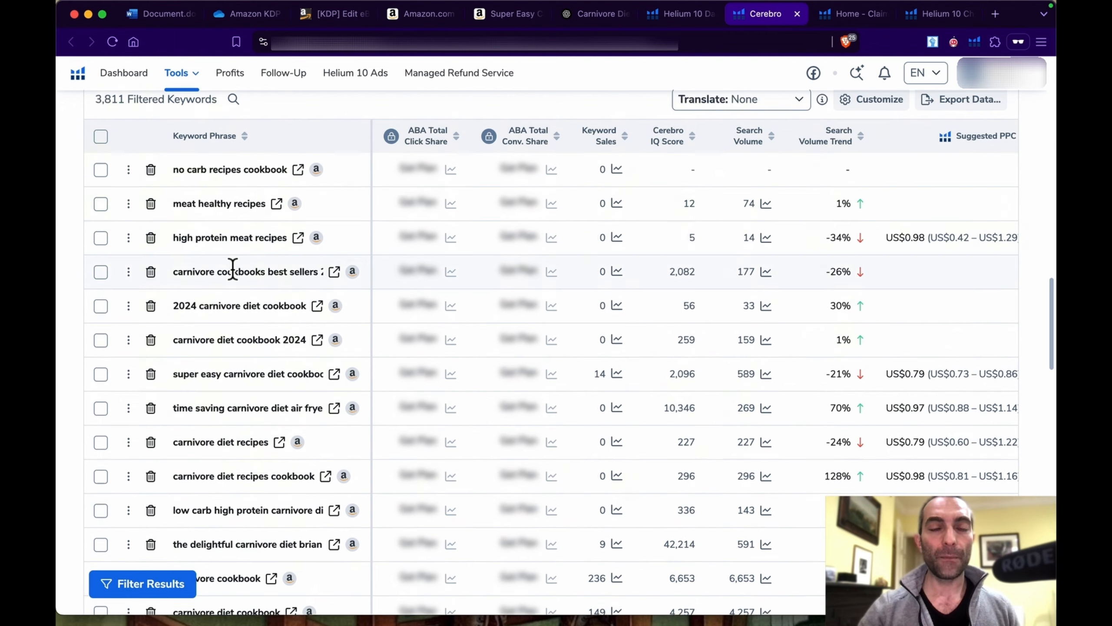
scroll(234, 263, "up", 10)
scroll(232, 277, "up", 7)
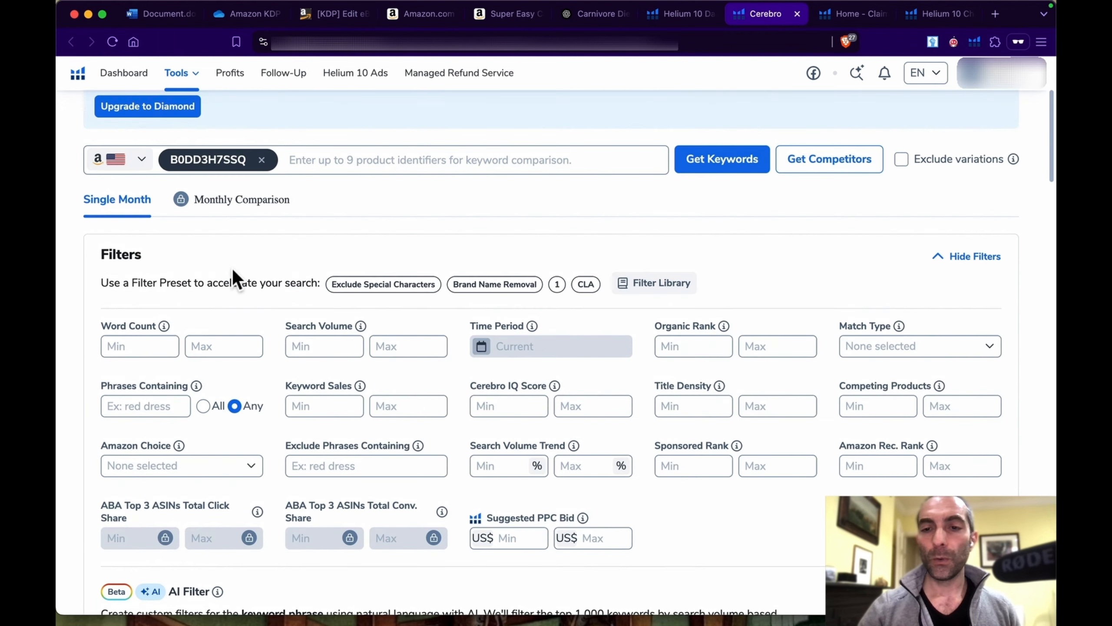
Step: Set the organic rank filter to a minimum of 1 and a maximum of 5
left_click(691, 345)
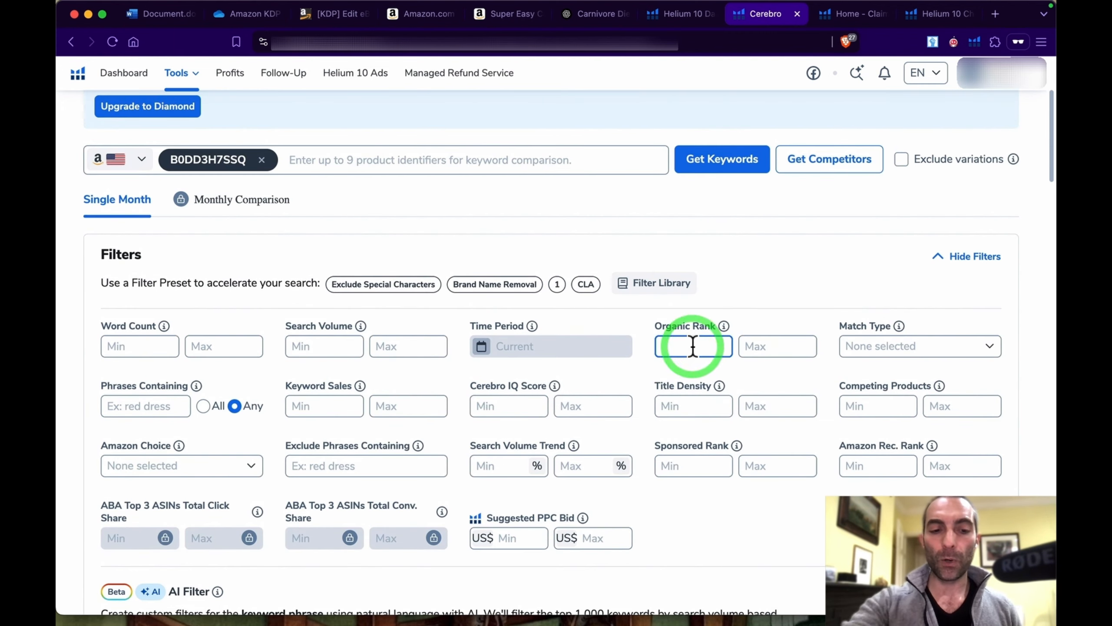
type("1")
left_click(777, 337)
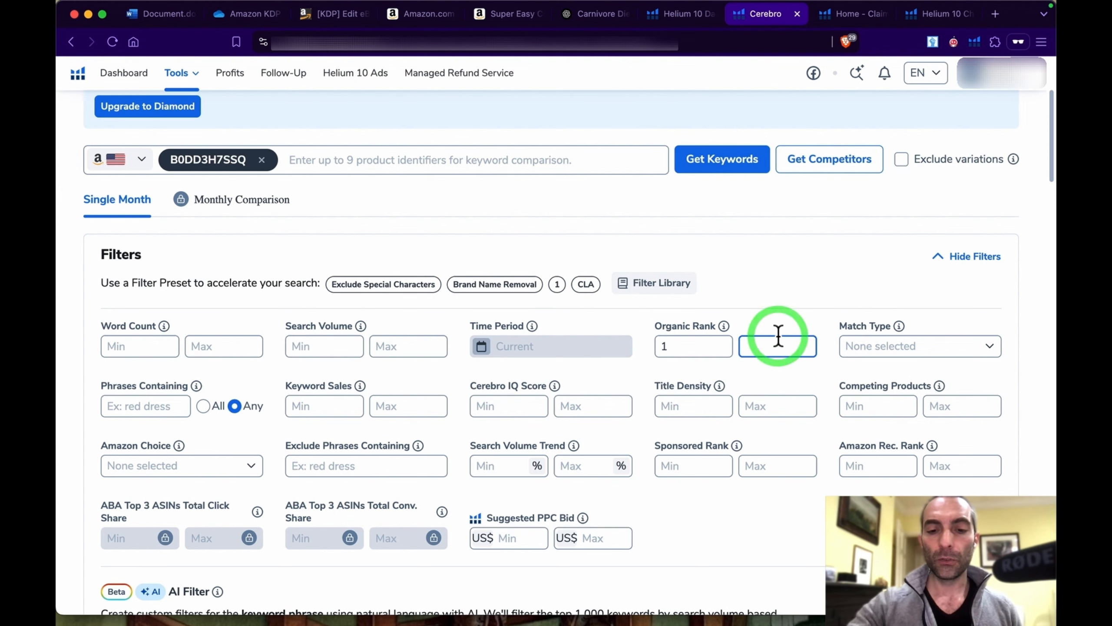
type("5")
scroll(757, 267, "down", 1)
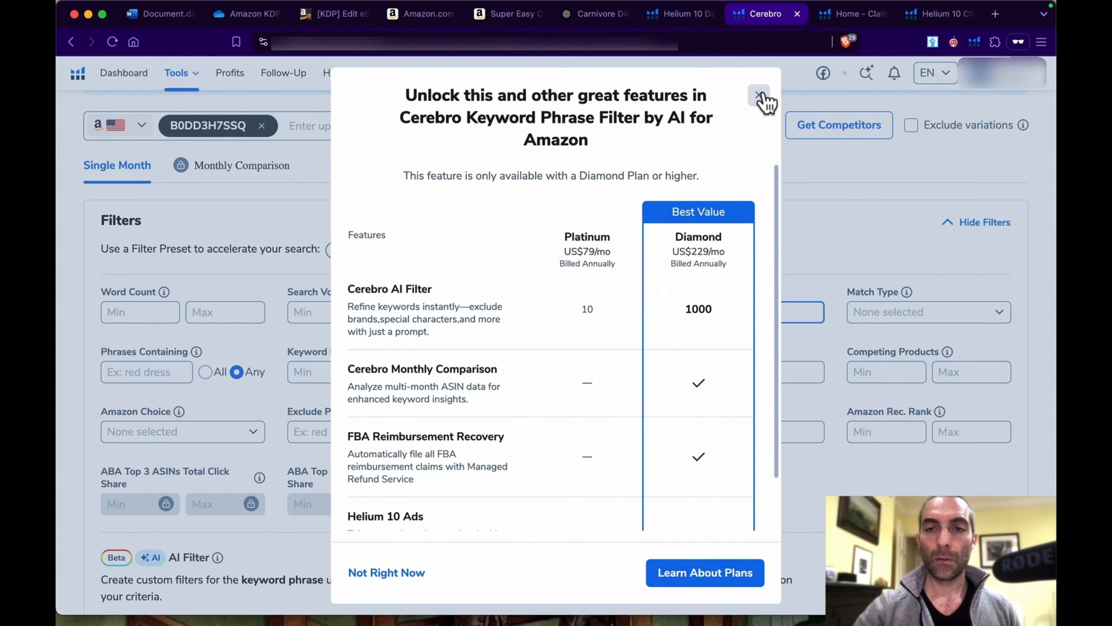
left_click(760, 97)
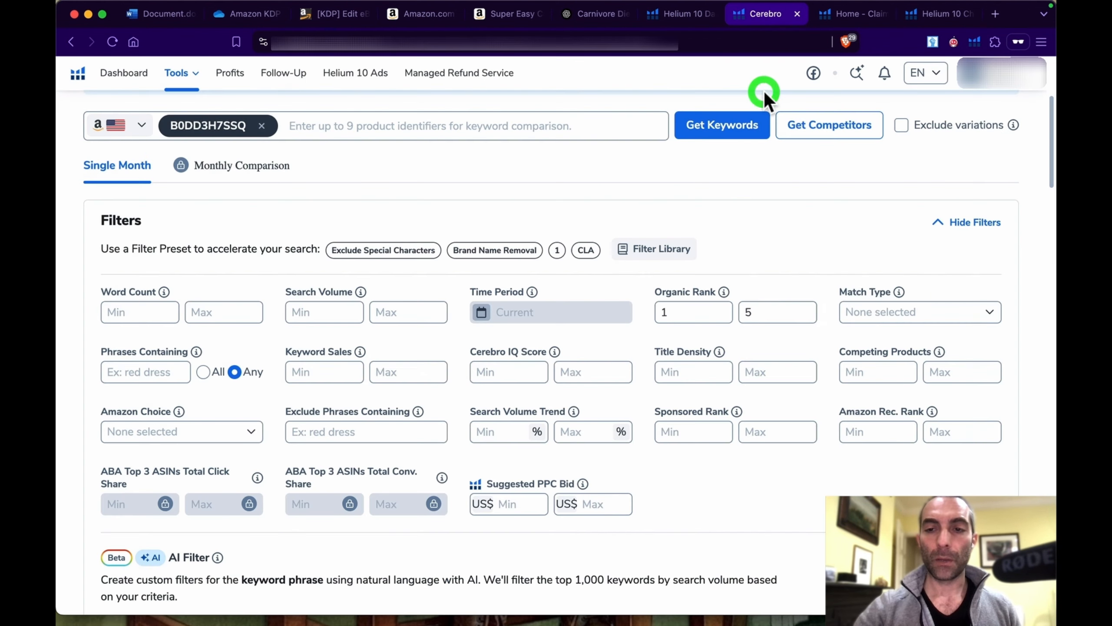
Step: Apply the organic rank filter and sort the keywords by descending search volume to review the top phrases
scroll(735, 331, "down", 6)
scroll(735, 330, "down", 16)
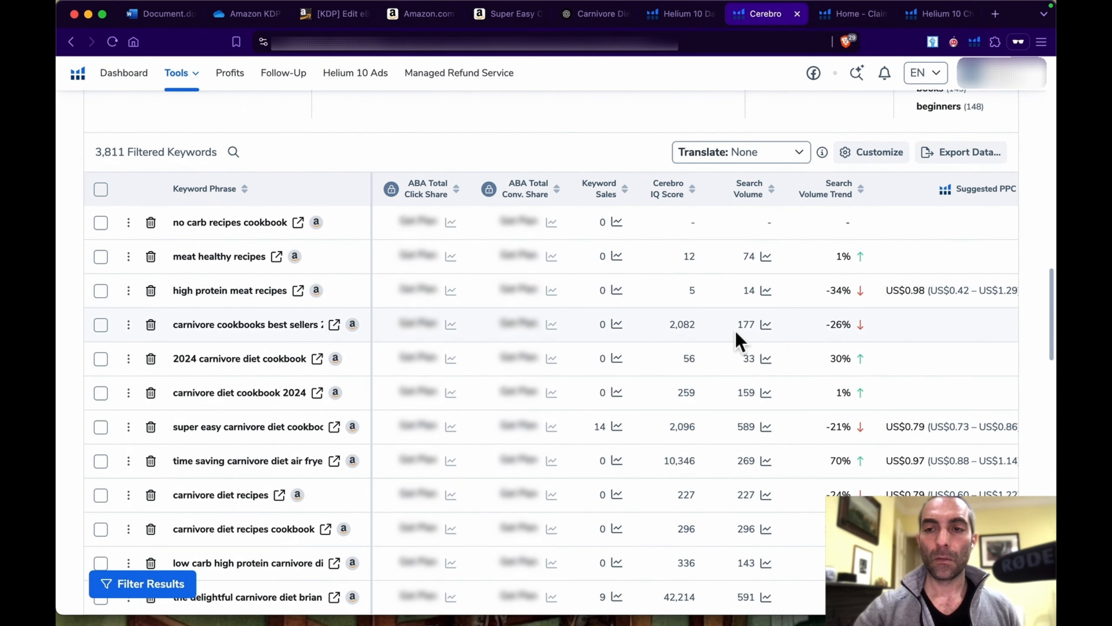
scroll(735, 330, "down", 1)
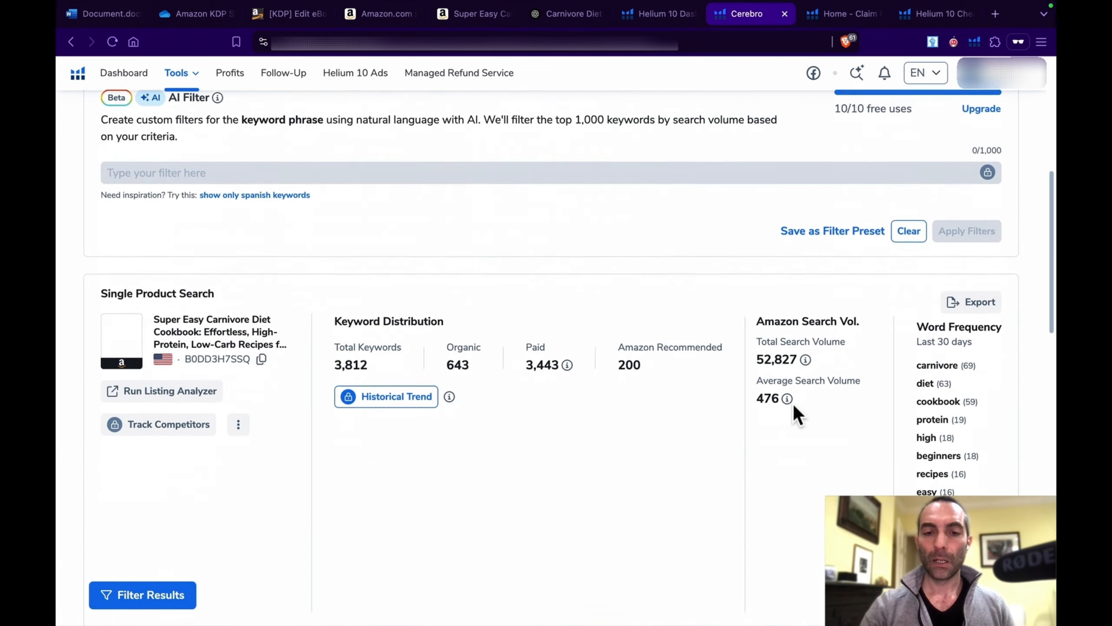
scroll(793, 404, "down", 5)
scroll(793, 403, "down", 7)
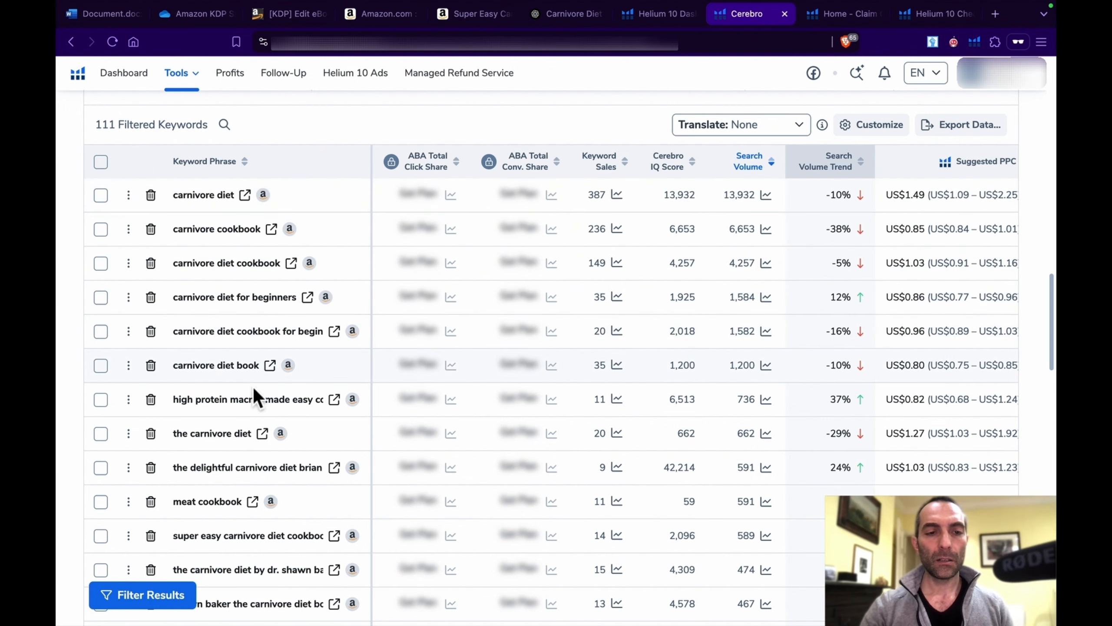
mouse_move(260, 399)
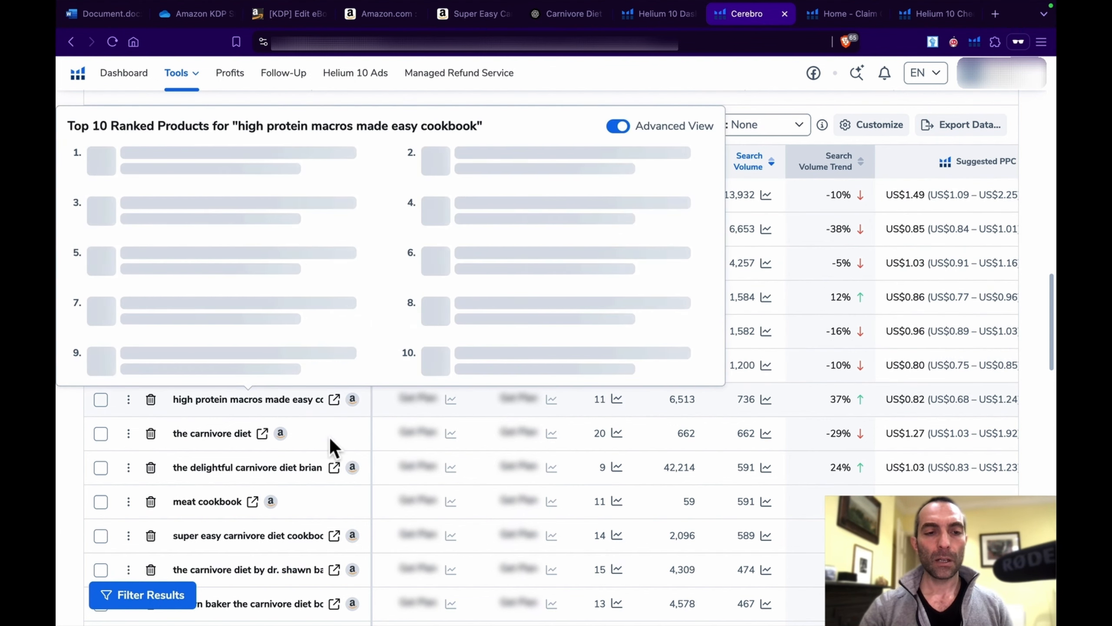
scroll(725, 206, "up", 1)
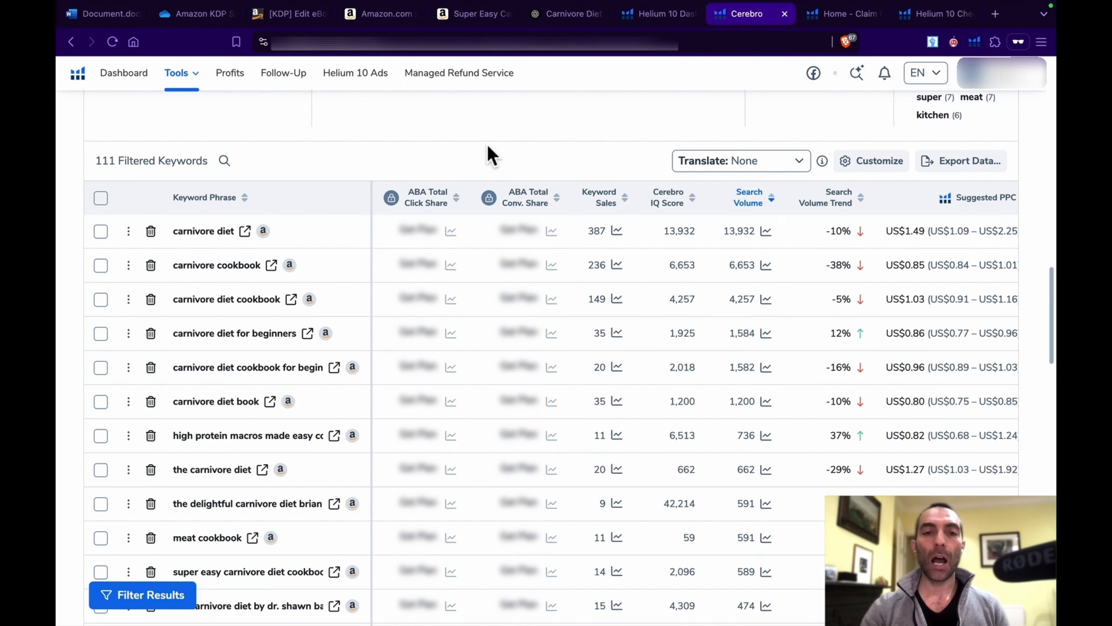
Step: Fill the KDP keywords with carnivore diet, carnivore cookbook, carnivore diet cookbook, carnivore diet for beginners, carnivore diet cookbook for beginners, carnivore diet book, the carnivore diet
left_click(284, 14)
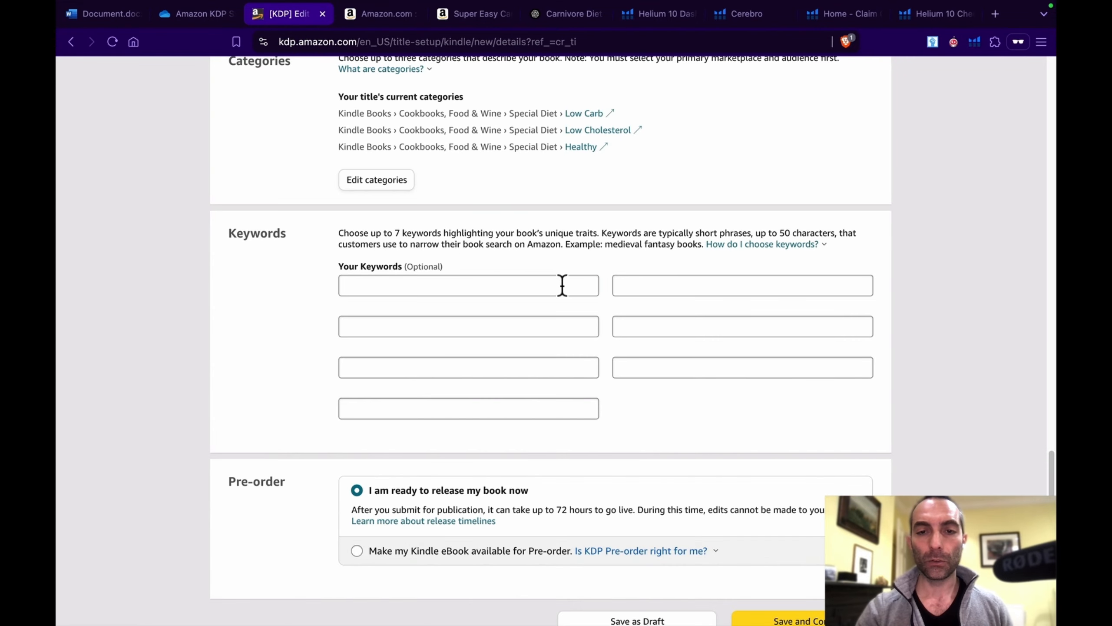
scroll(541, 379, "down", 2)
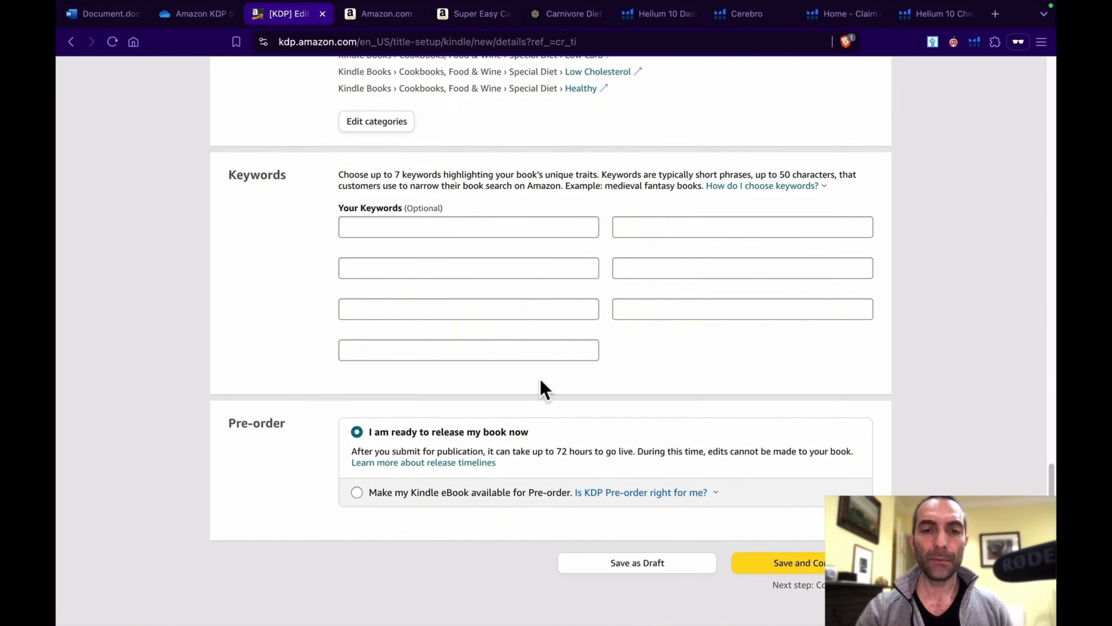
scroll(541, 379, "up", 1)
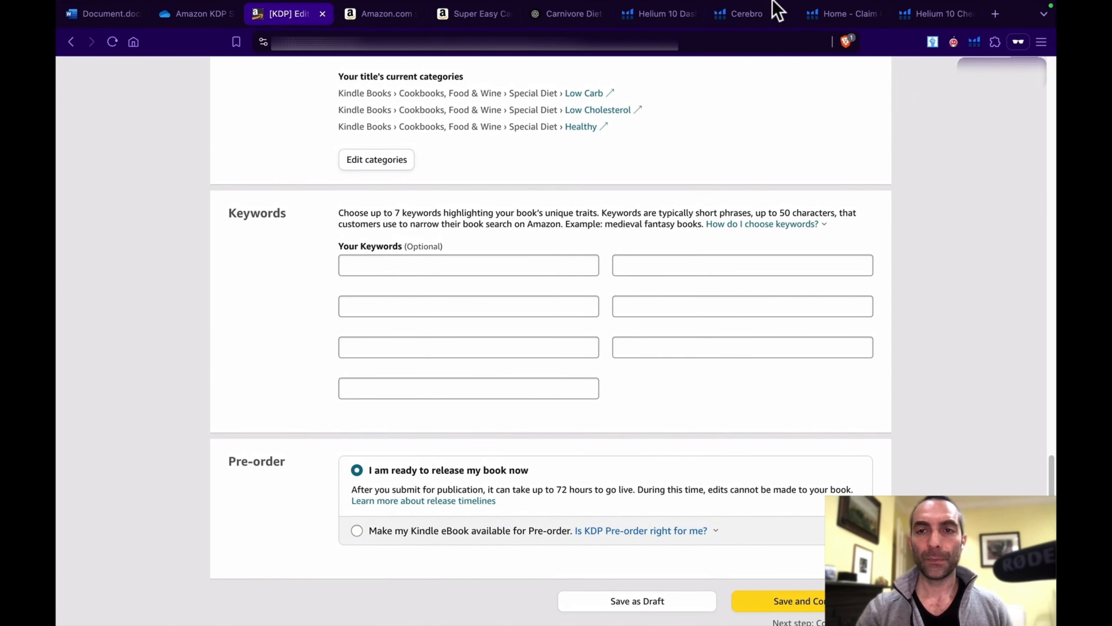
left_click(764, 13)
left_click(312, 17)
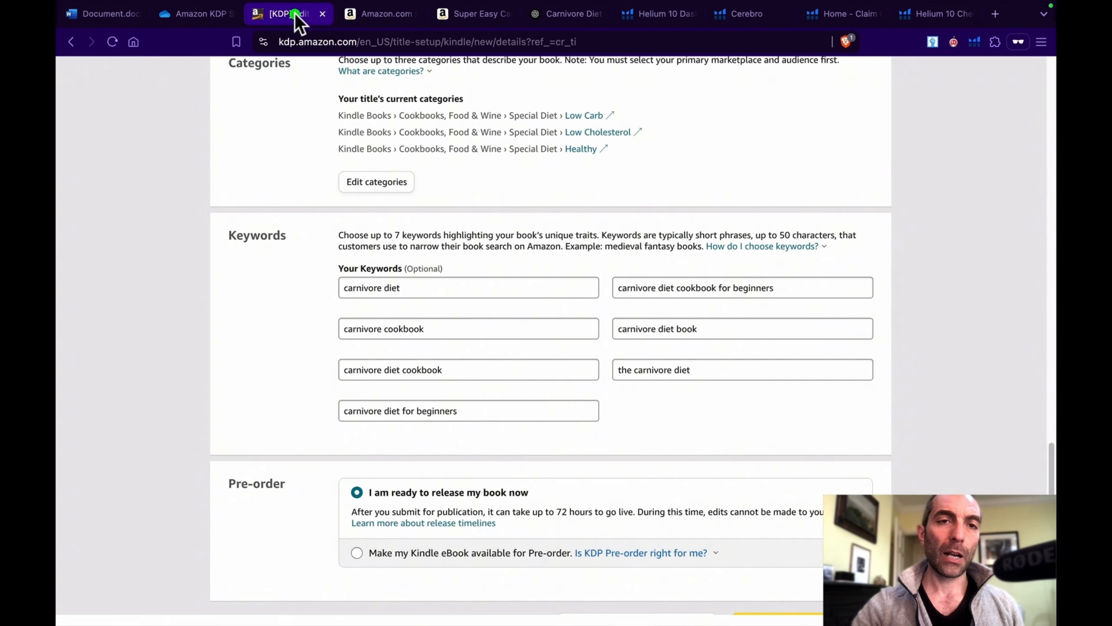
scroll(395, 245, "down", 1)
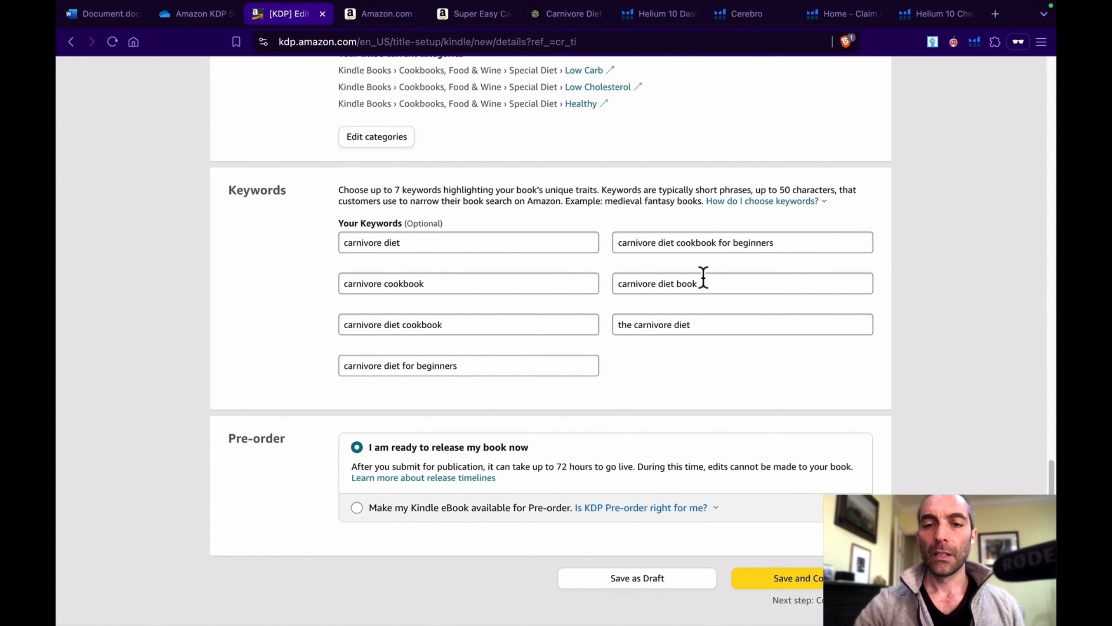
Step: Return to Cerebro and review the competing cookbook's applied filters, keyword distribution and filtered keyword list
left_click(735, 19)
scroll(581, 136, "up", 5)
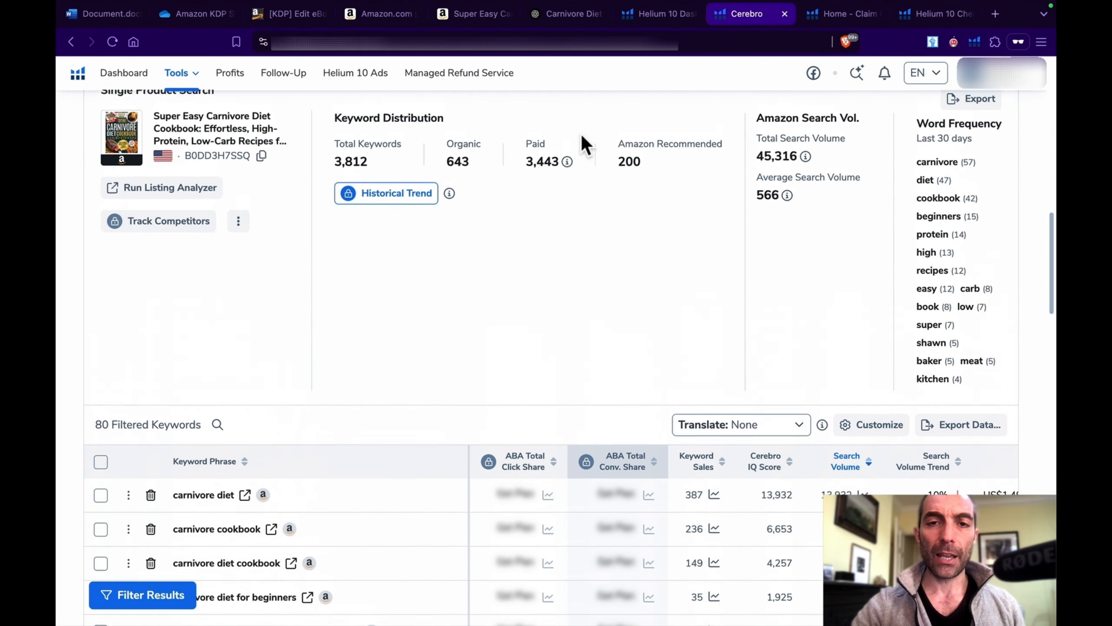
scroll(581, 135, "up", 5)
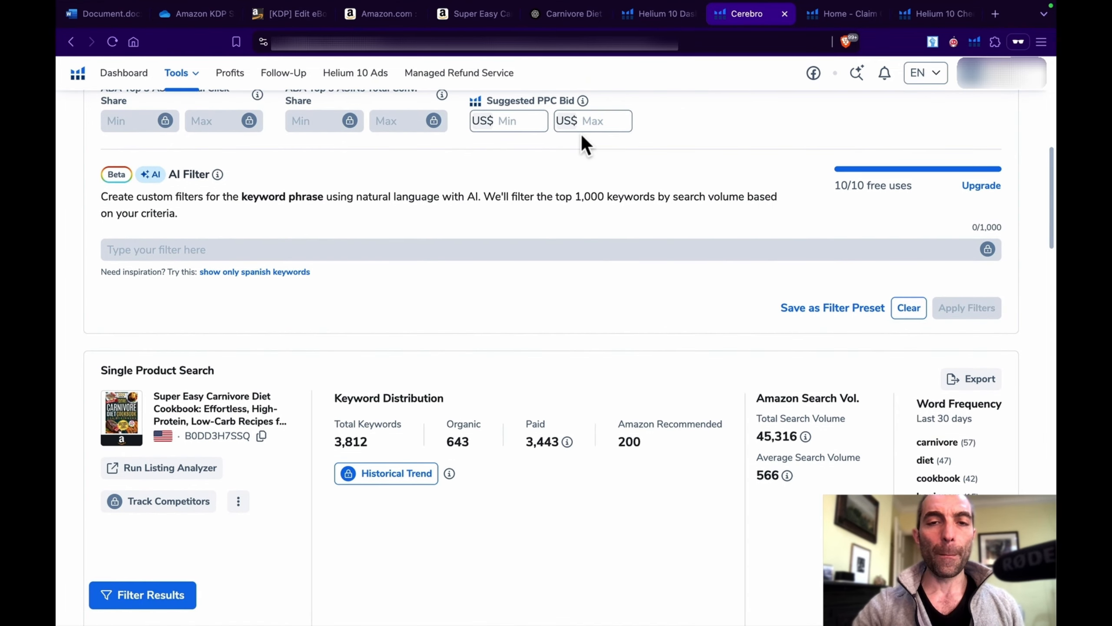
scroll(580, 135, "up", 10)
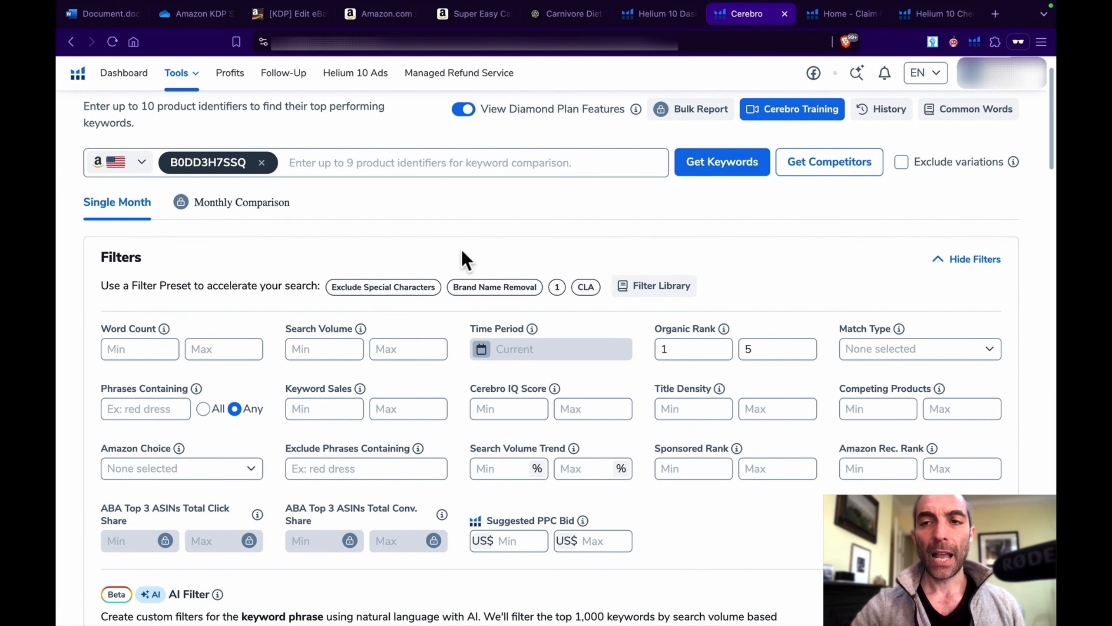
scroll(462, 249, "down", 8)
scroll(461, 249, "down", 5)
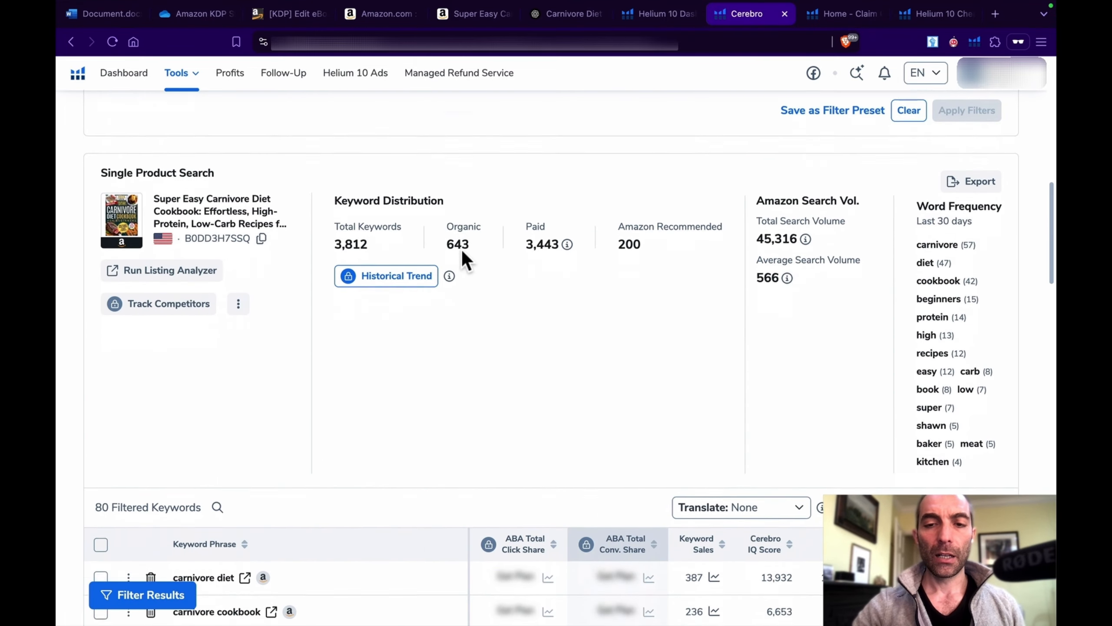
Step: Recheck the organic rank filter range against the competing cookbook's filtered keyword phrases in Cerebro
scroll(462, 249, "up", 10)
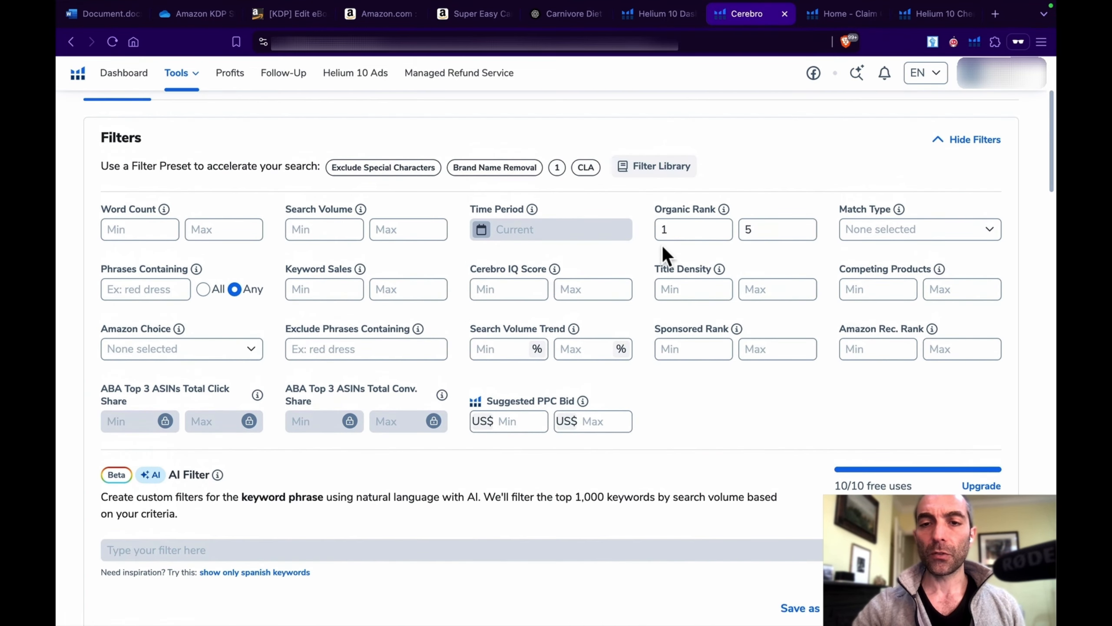
scroll(662, 407, "down", 10)
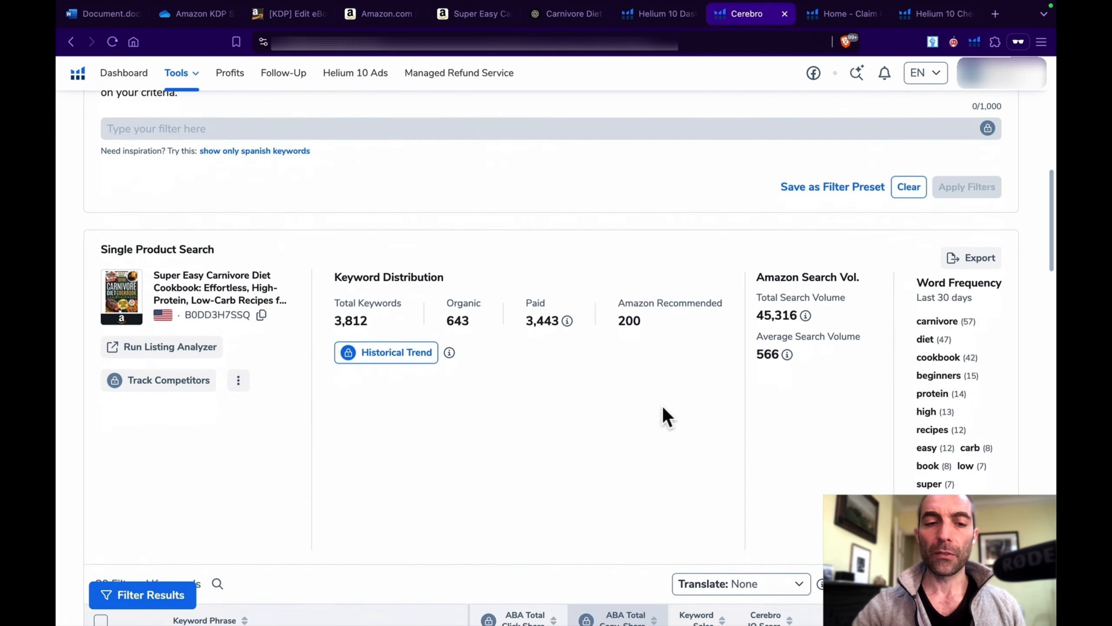
scroll(662, 406, "down", 1)
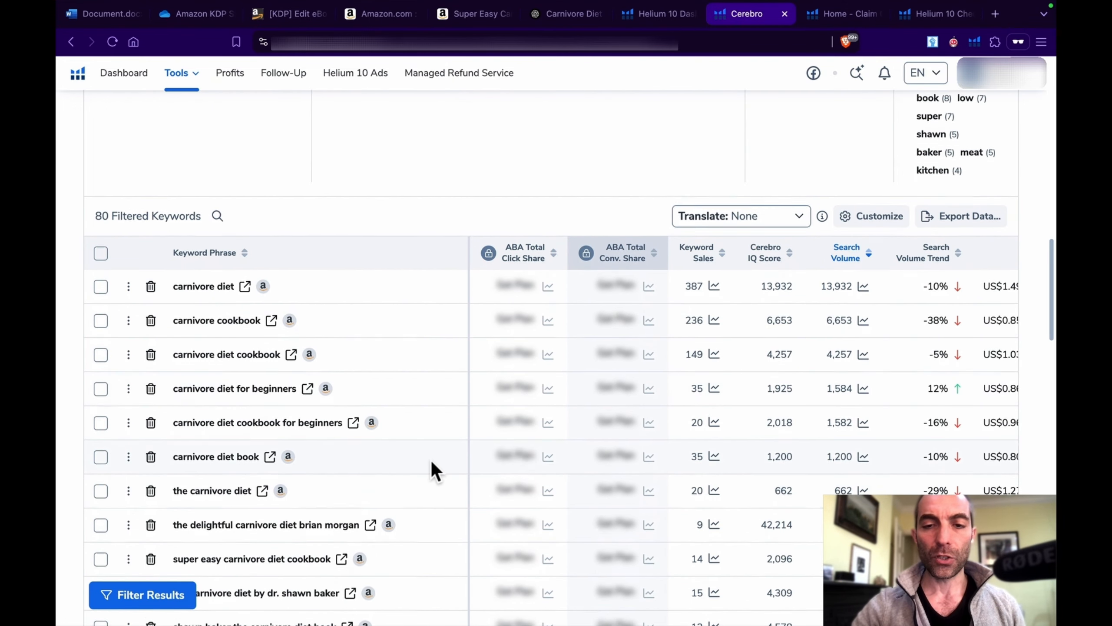
scroll(431, 464, "down", 2)
Step: Switch back to the KDP eBook details, check the keywords and pre-order option, and try to save and continue
left_click(286, 14)
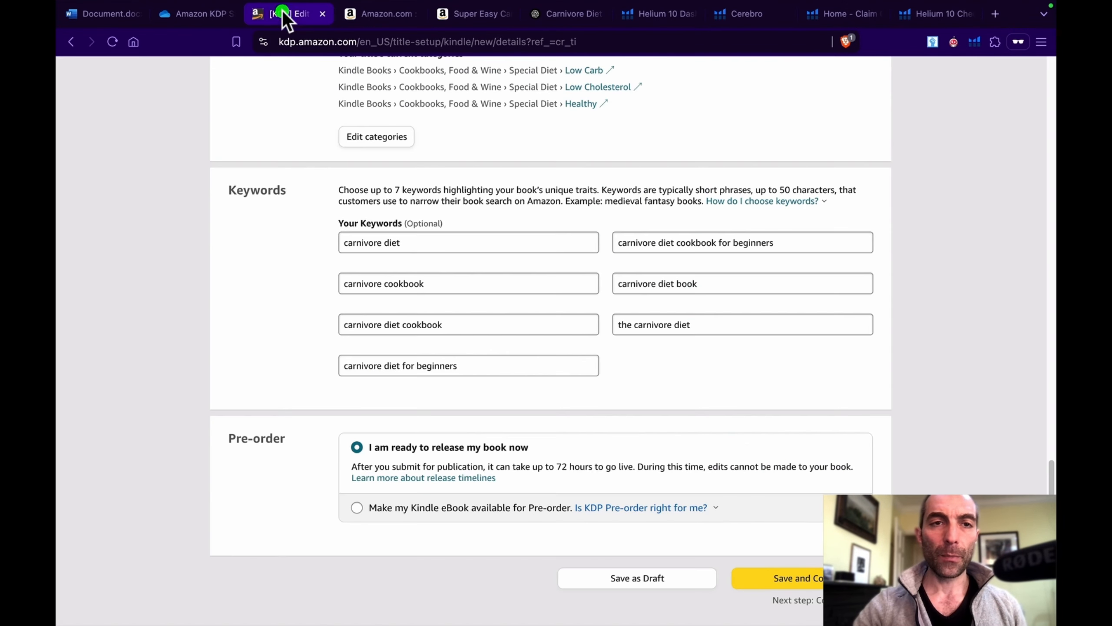
scroll(442, 285, "down", 2)
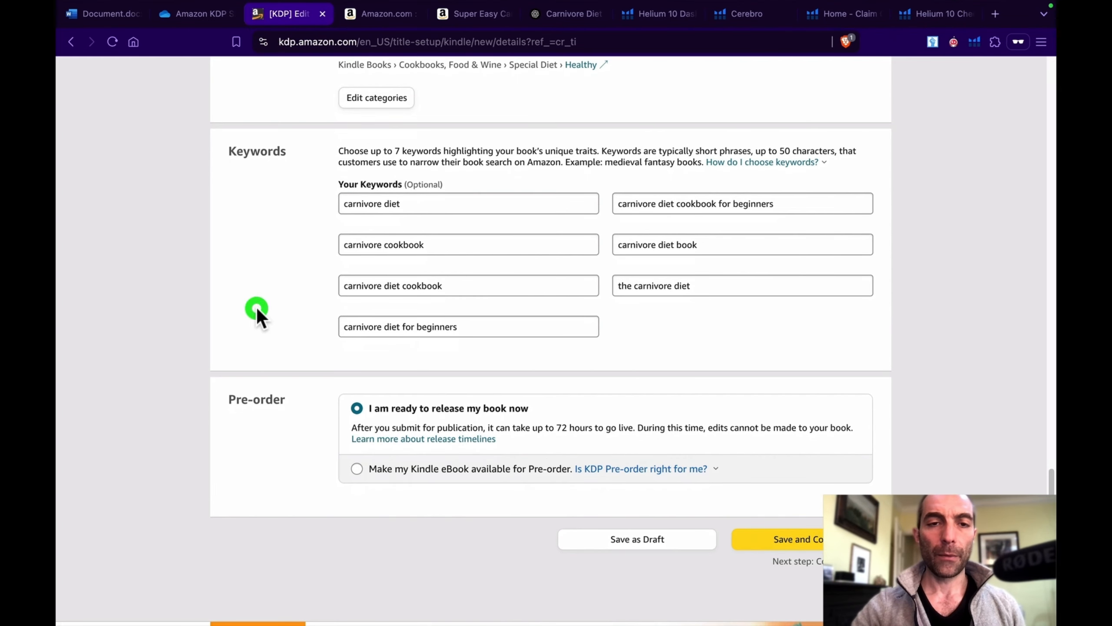
scroll(725, 305, "down", 2)
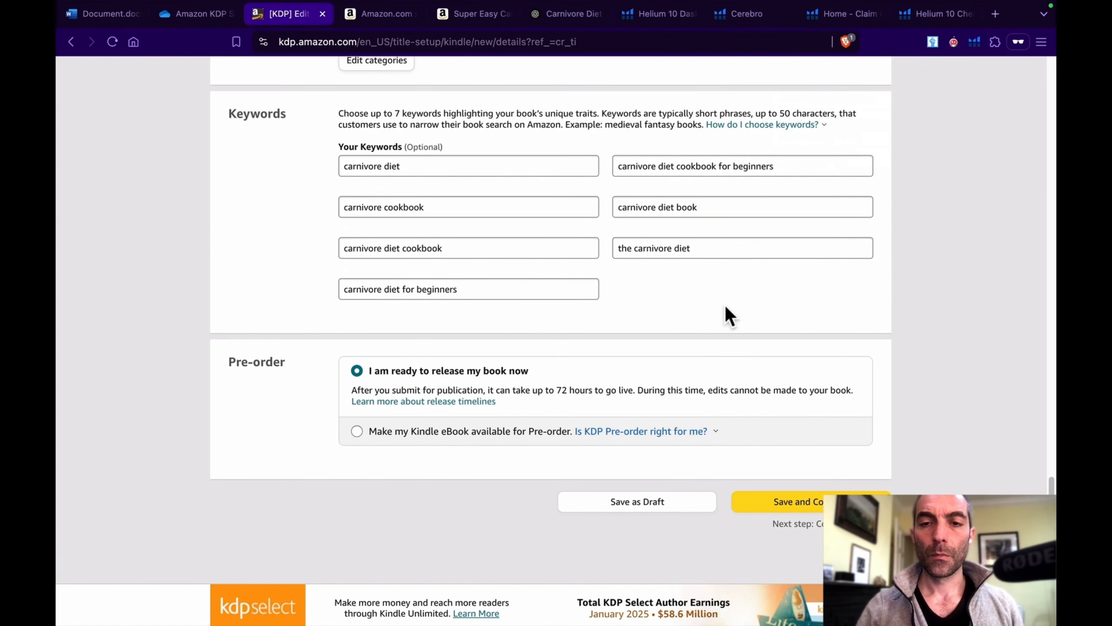
scroll(725, 305, "down", 4)
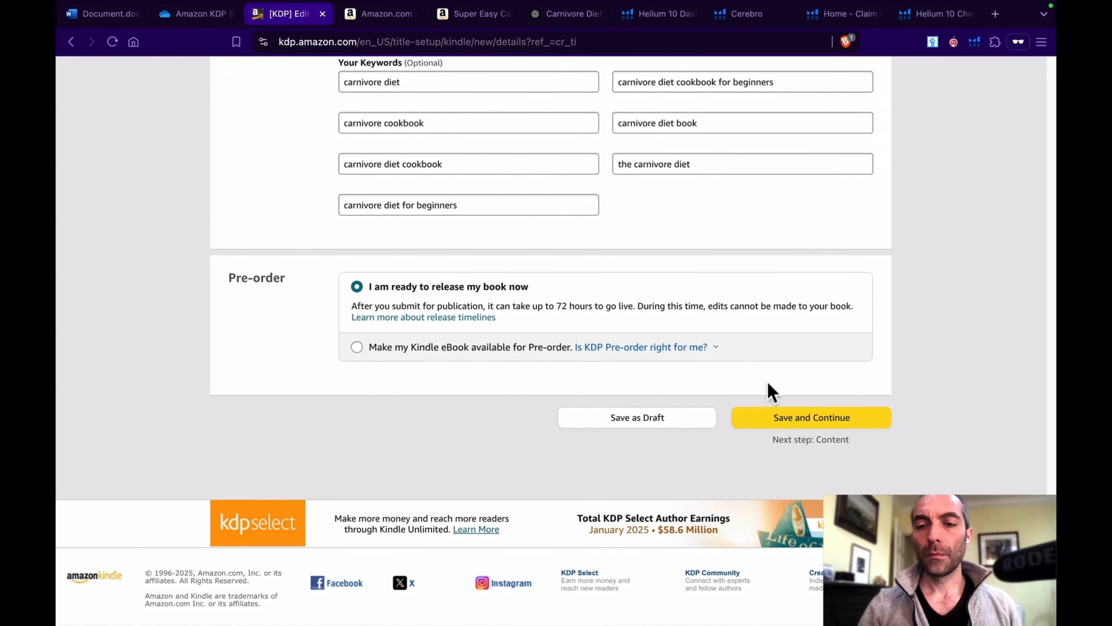
left_click(819, 419)
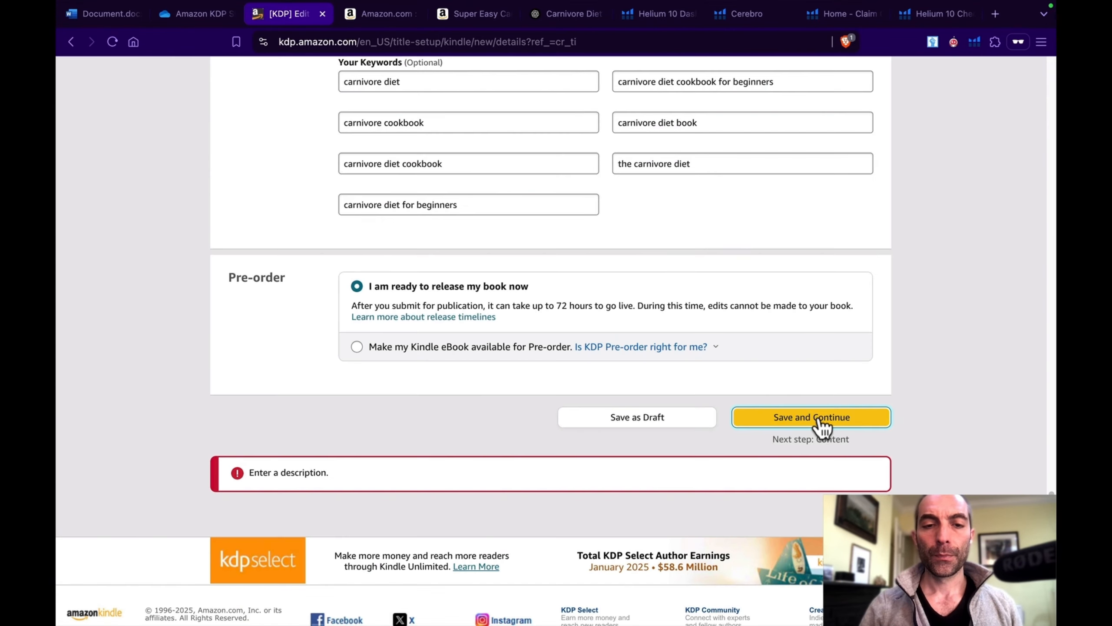
Step: Enter the placeholder text "jhhjgkj" as the book description, and save the details to continue to the content stage
scroll(646, 281, "up", 20)
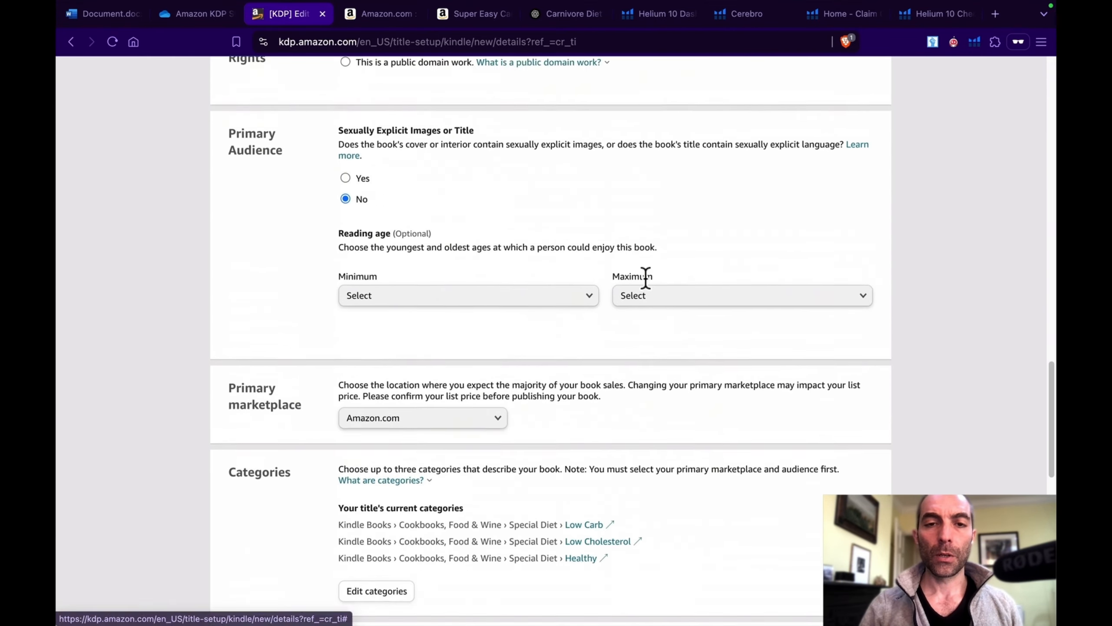
scroll(646, 279, "up", 4)
left_click(617, 313)
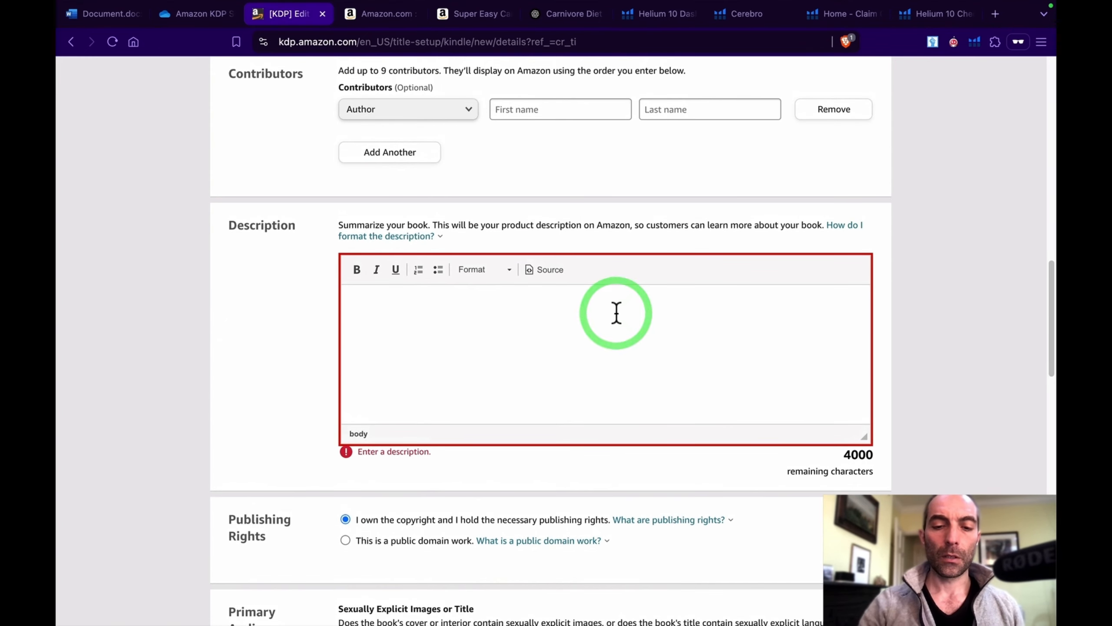
type("jhhjgkjkj")
scroll(672, 234, "down", 20)
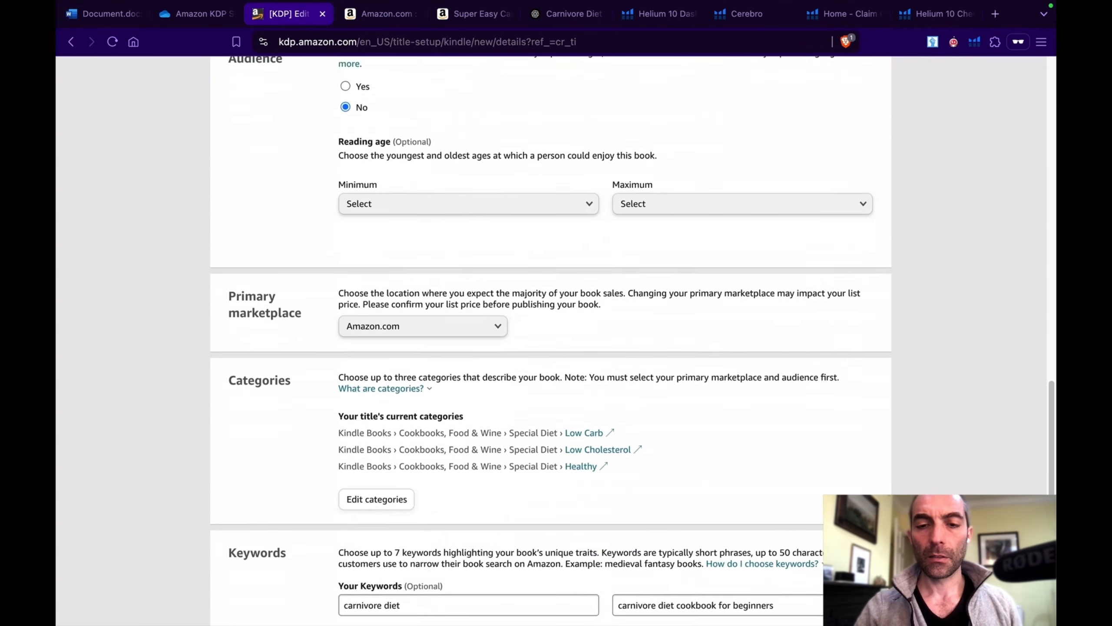
scroll(672, 241, "down", 6)
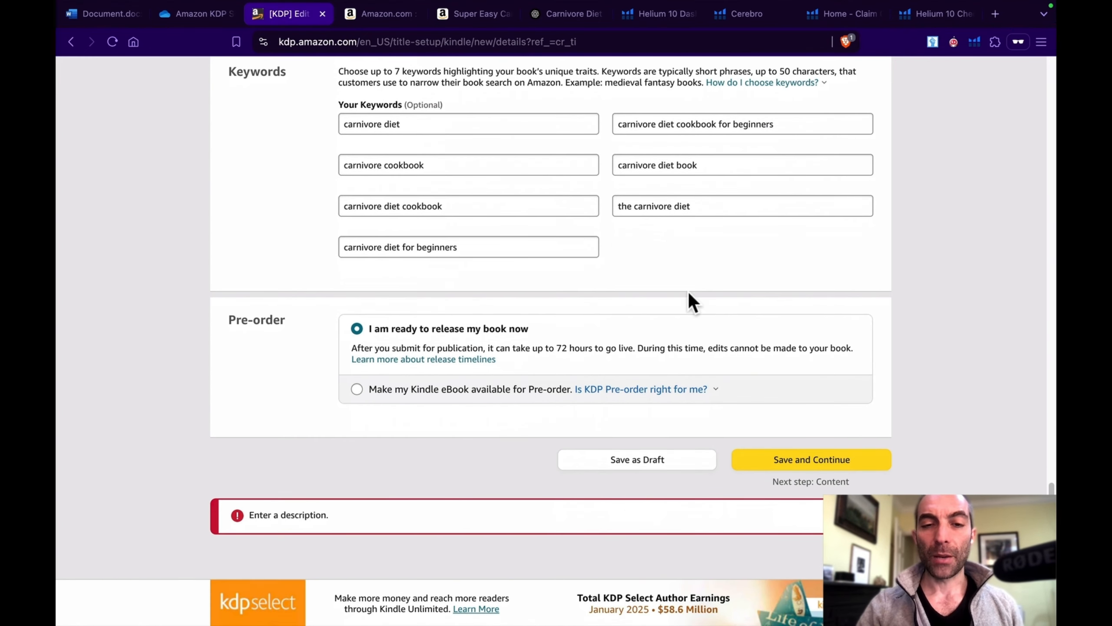
left_click(804, 464)
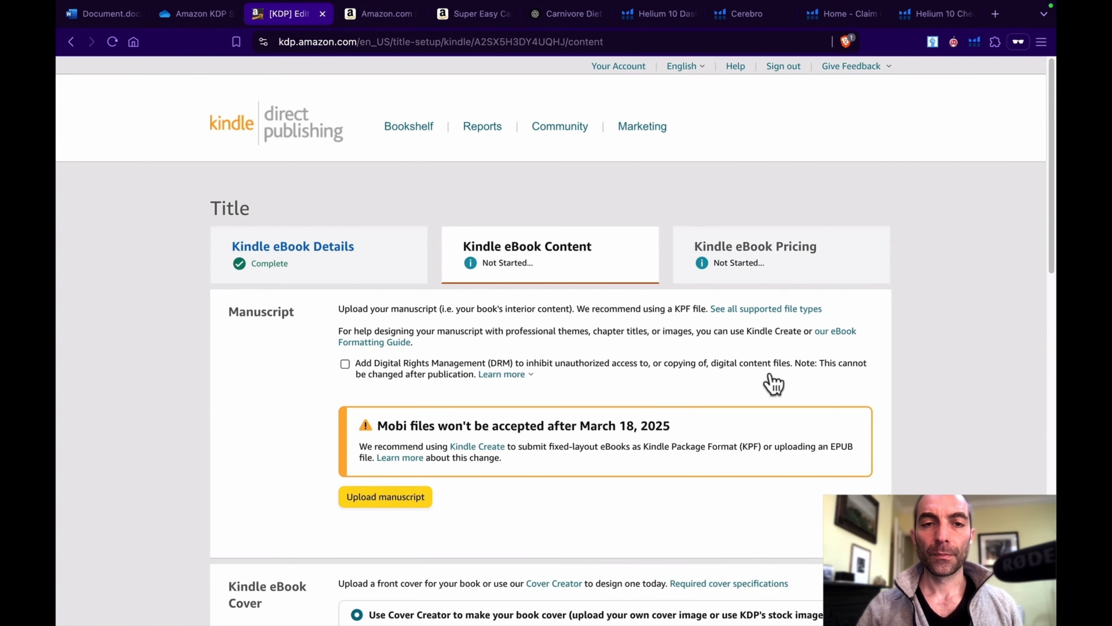
Step: Enable Digital Rights Management for the eBook and upload the manuscript file
scroll(771, 374, "down", 1)
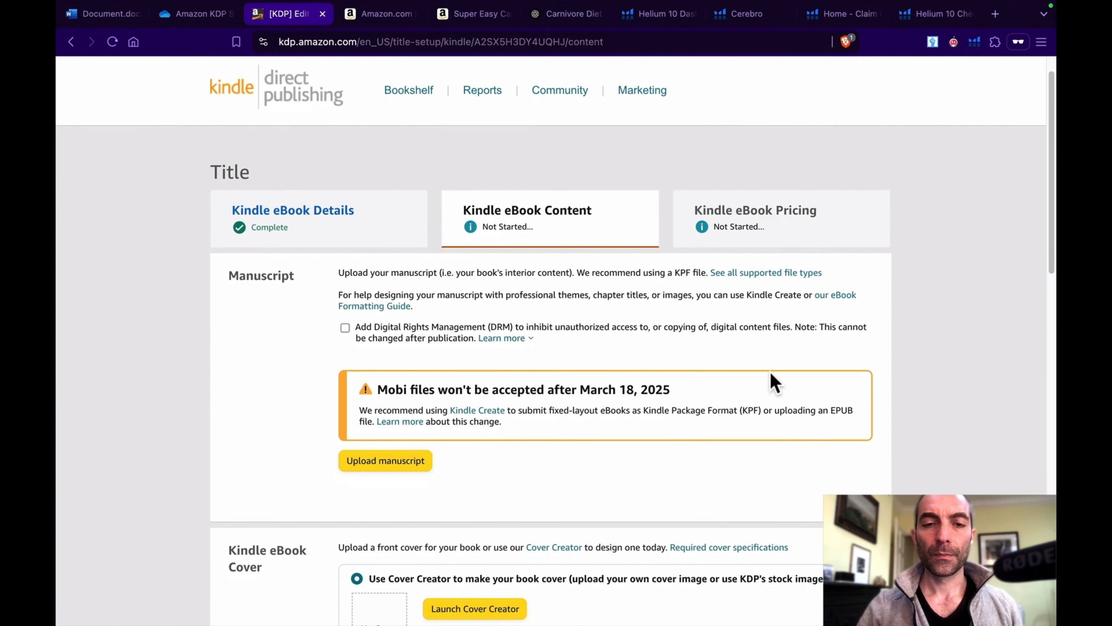
scroll(770, 373, "down", 2)
scroll(771, 373, "down", 1)
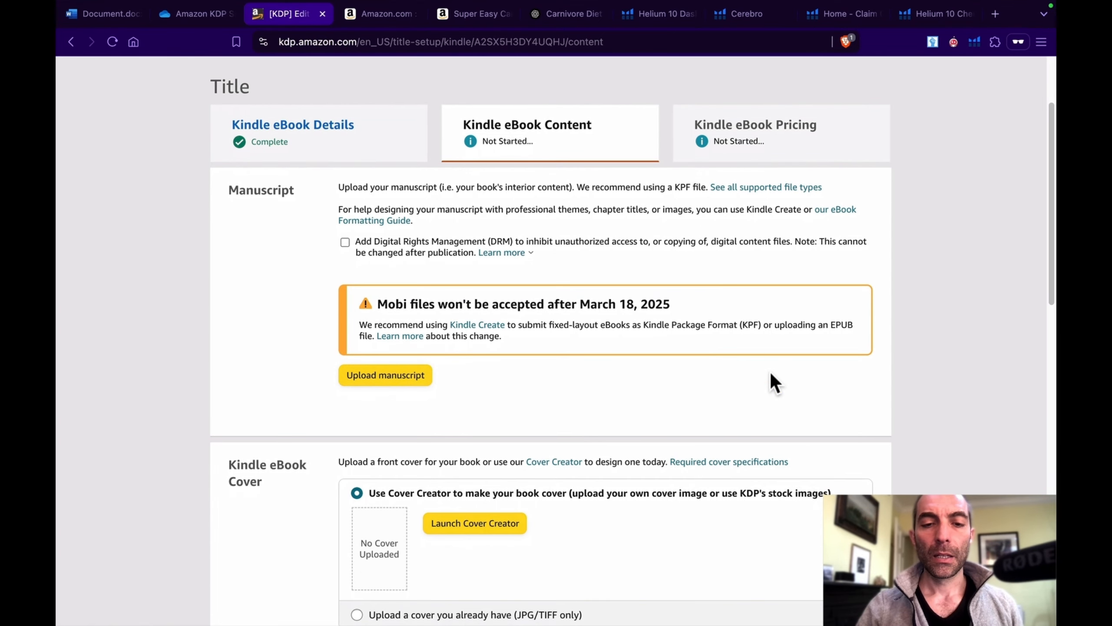
scroll(771, 374, "down", 1)
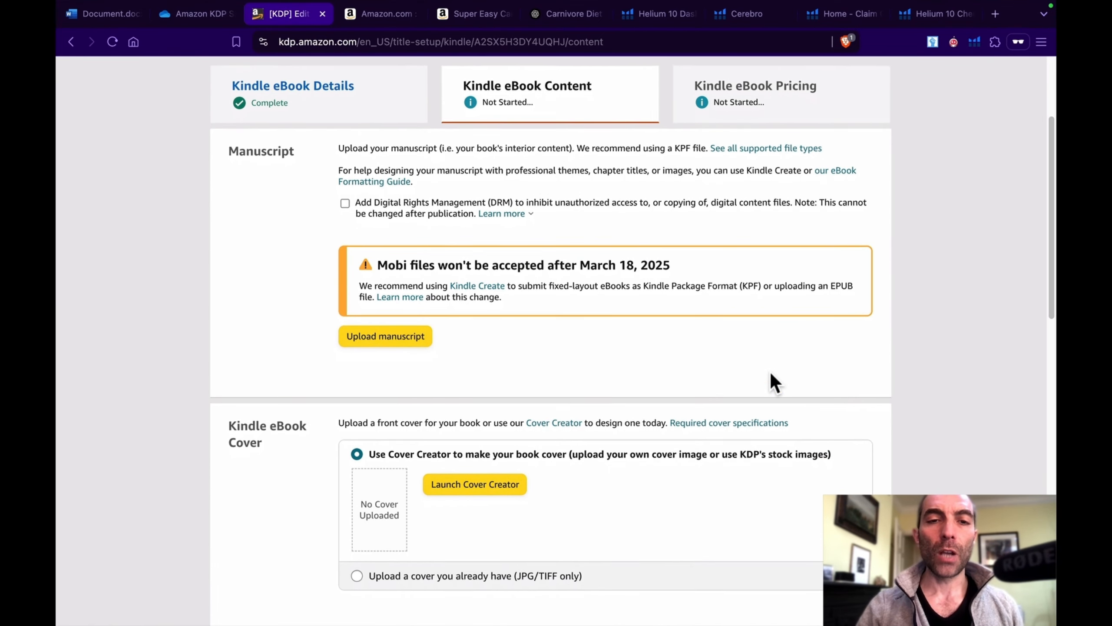
scroll(770, 372, "down", 2)
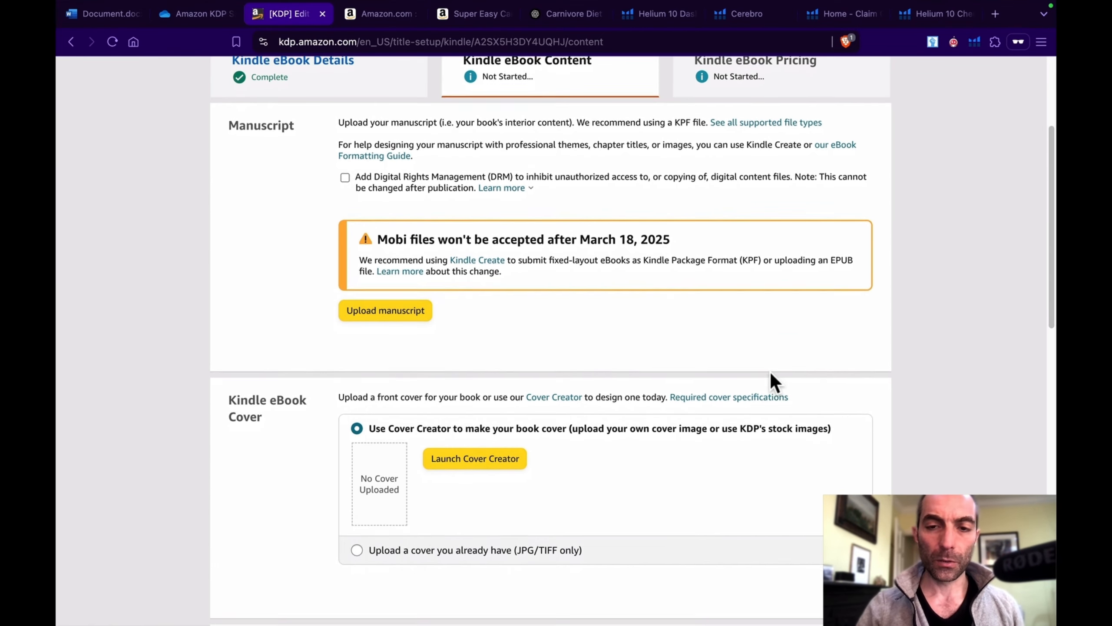
scroll(771, 374, "up", 2)
scroll(771, 381, "up", 1)
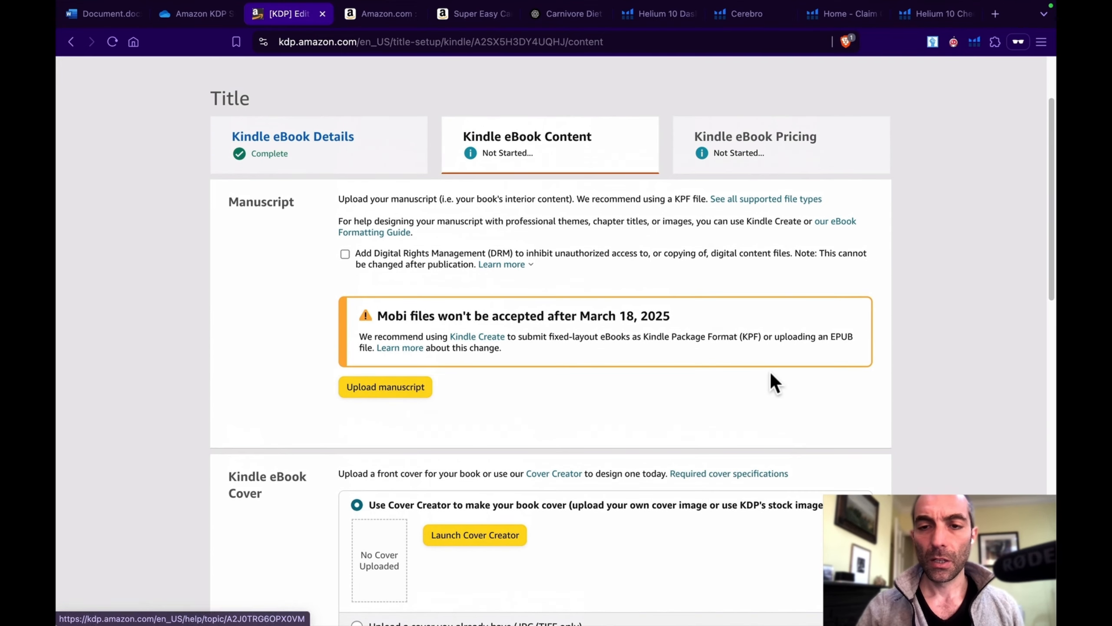
scroll(772, 382, "down", 1)
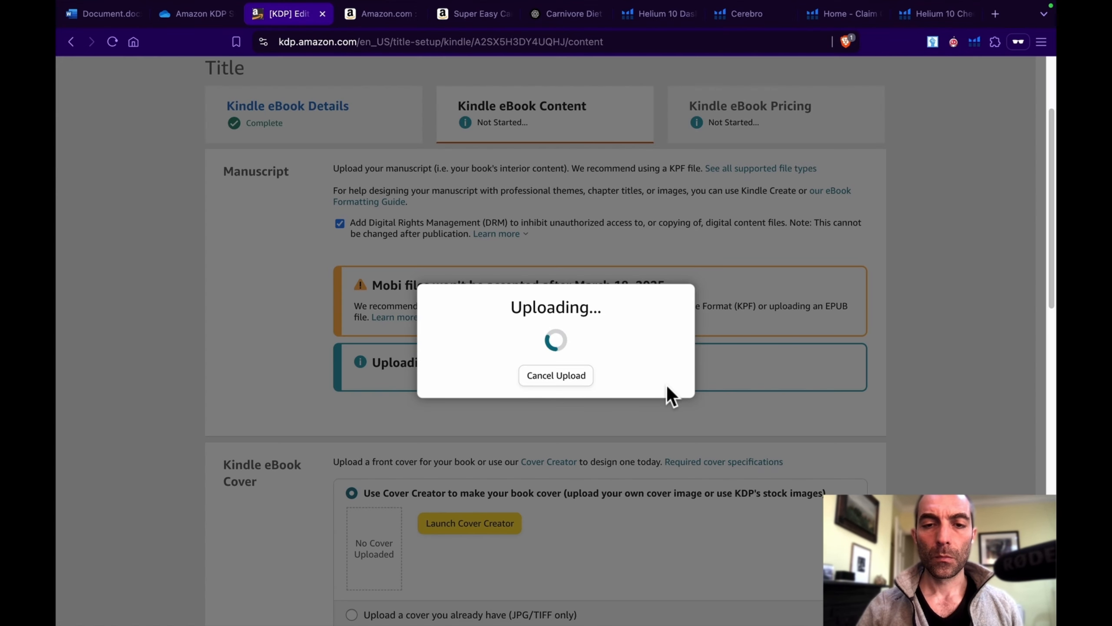
Step: Choose to upload an existing JPG/TIFF cover instead of using Cover Creator, and upload the cover file
scroll(709, 405, "down", 3)
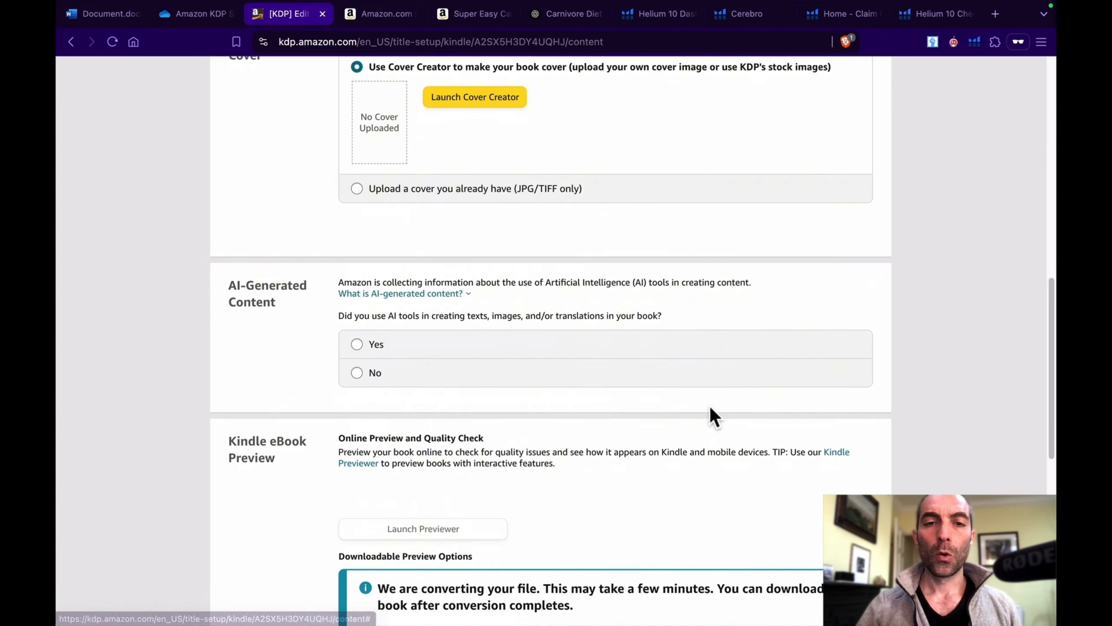
scroll(709, 406, "up", 1)
scroll(709, 405, "down", 1)
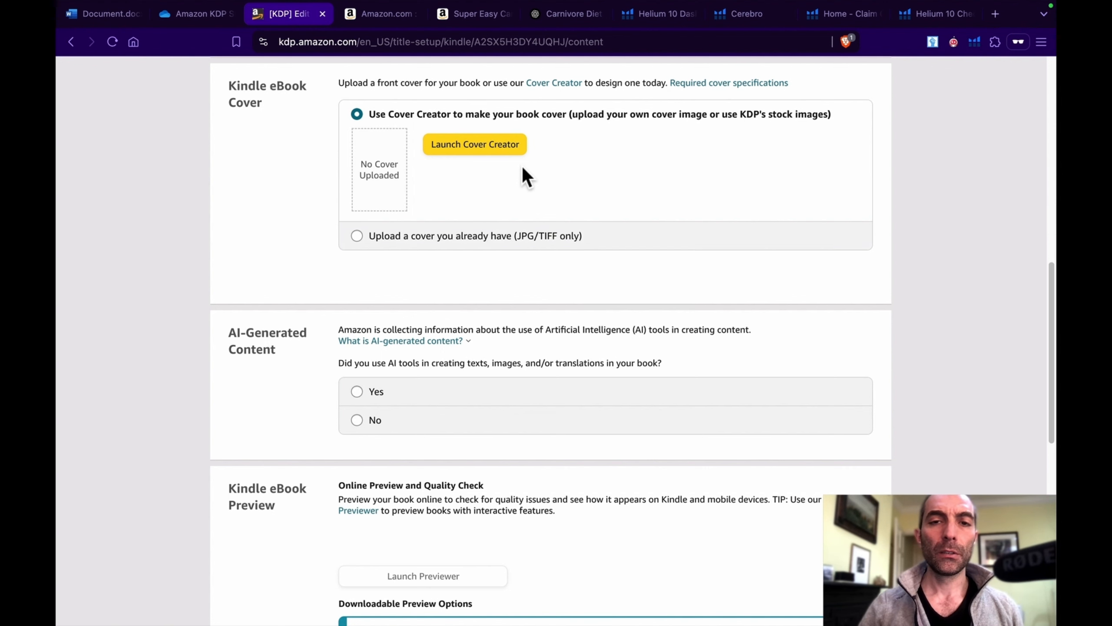
scroll(522, 165, "up", 2)
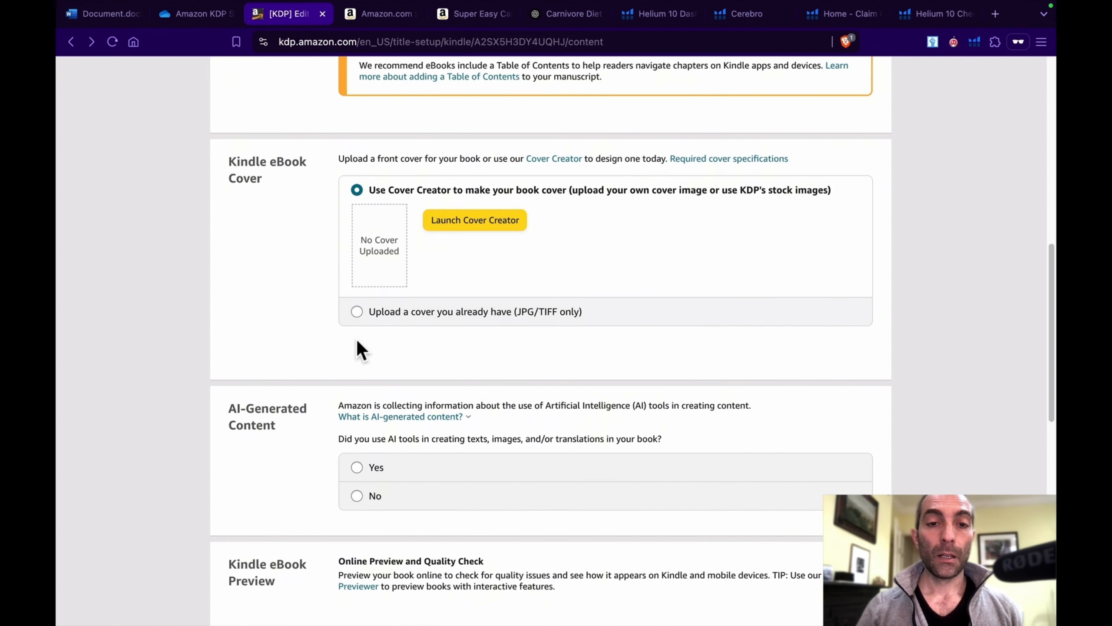
left_click(357, 312)
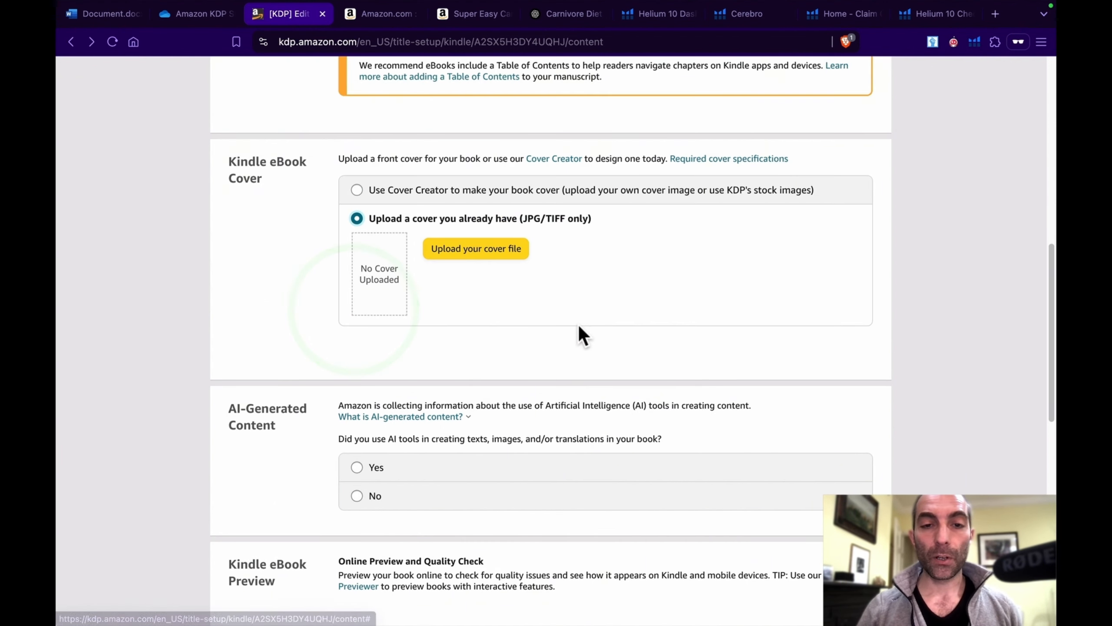
left_click(503, 254)
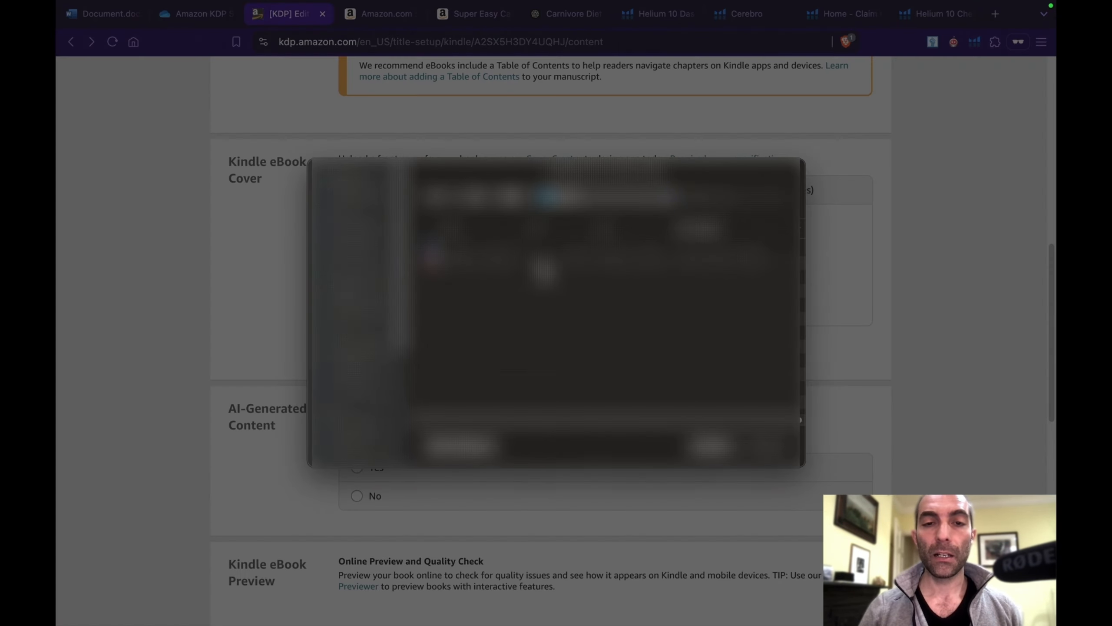
left_click(723, 435)
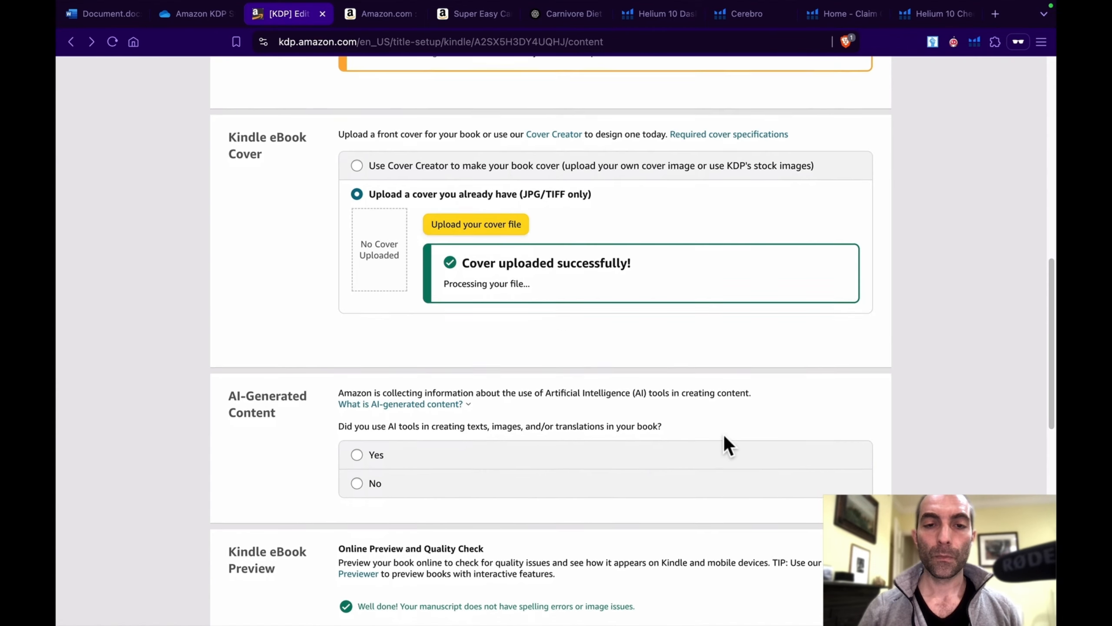
Step: Declare the use of AI tools, with texts set to "Some sections, with extensive editing" and ChatGPT as the tool
scroll(723, 435, "down", 5)
scroll(723, 435, "down", 3)
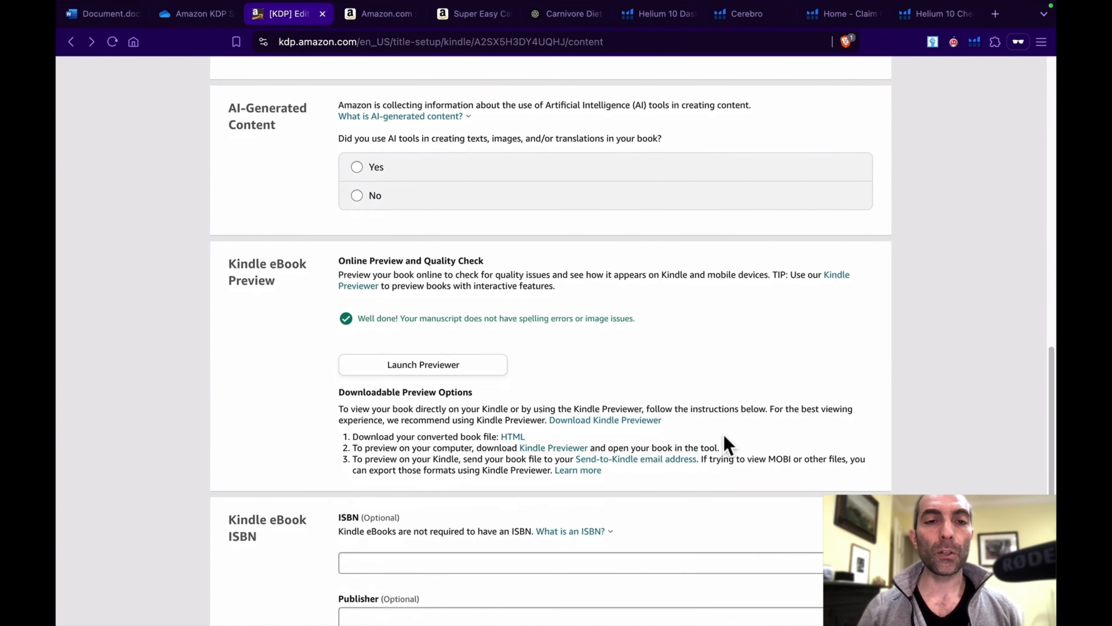
scroll(723, 435, "up", 1)
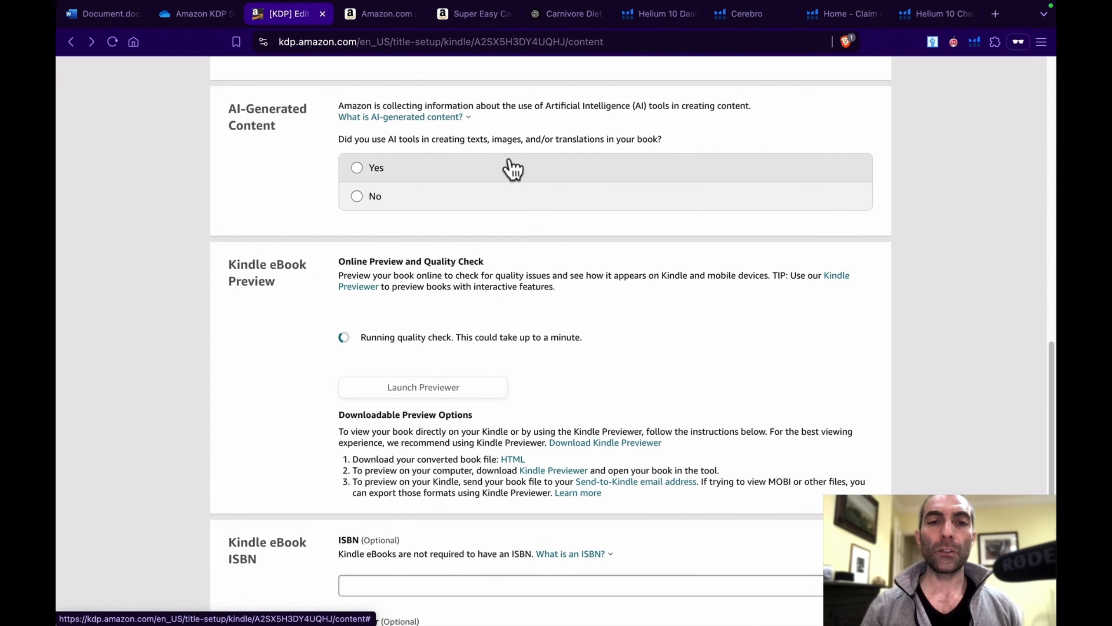
left_click(357, 168)
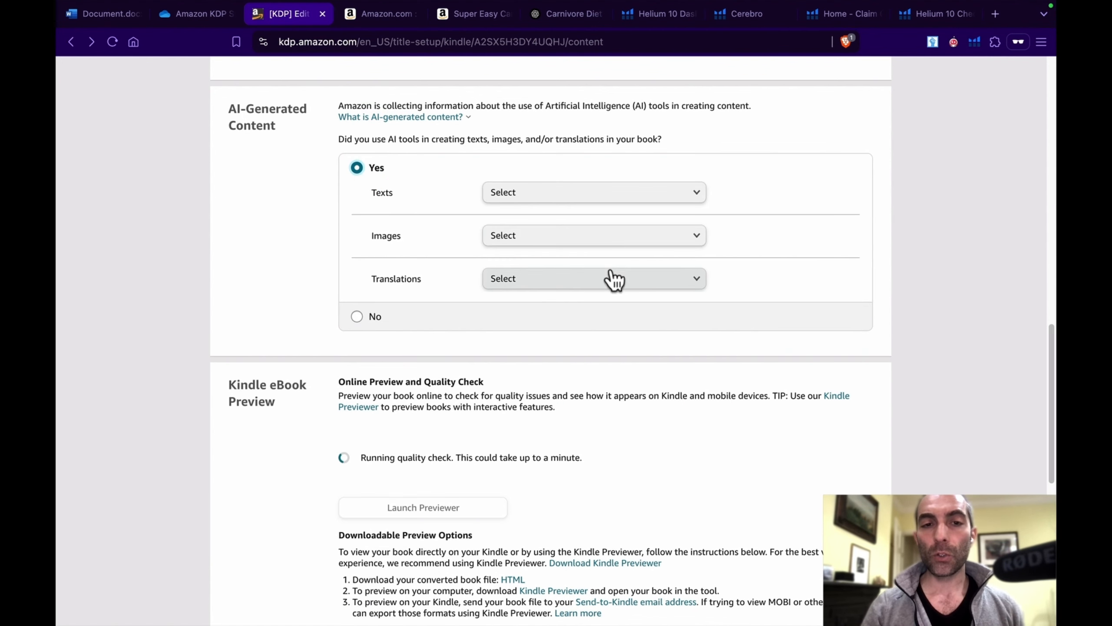
left_click(647, 199)
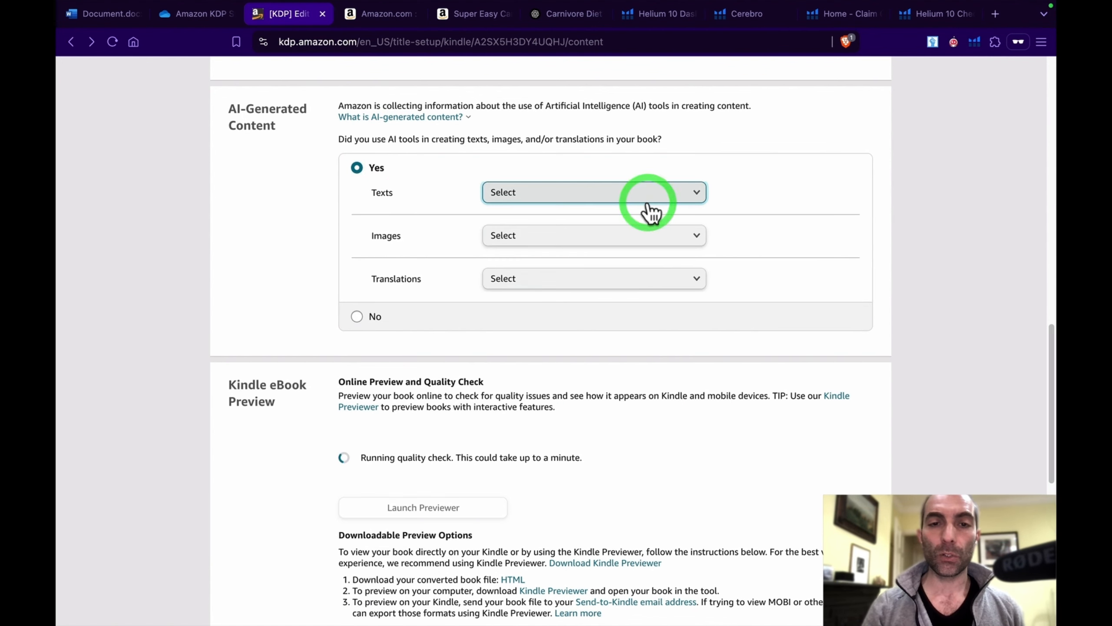
left_click(665, 200)
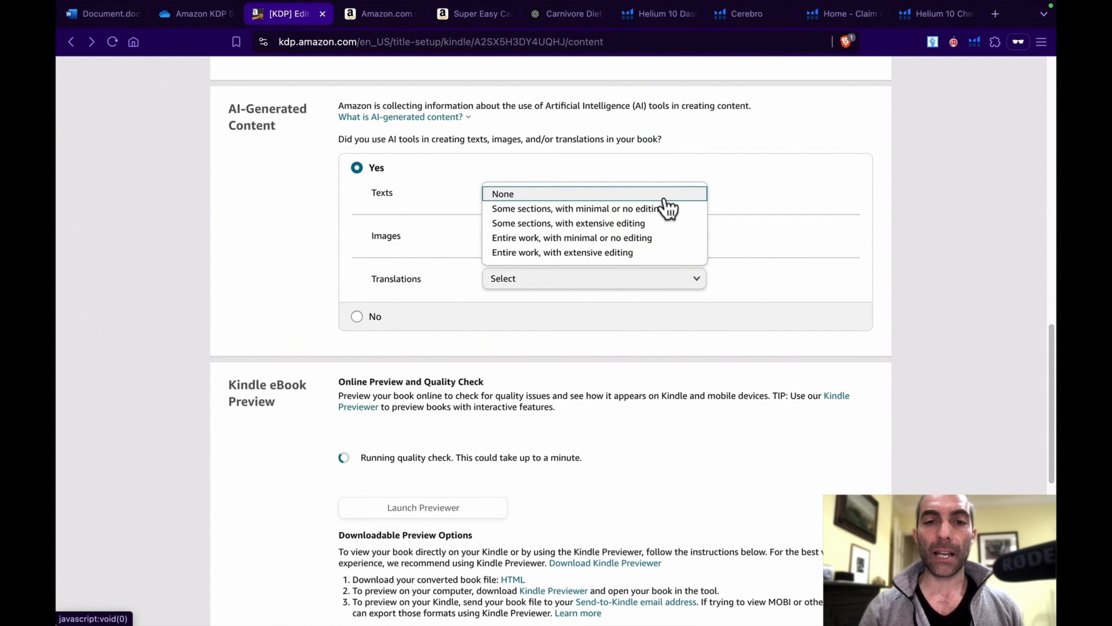
left_click(624, 223)
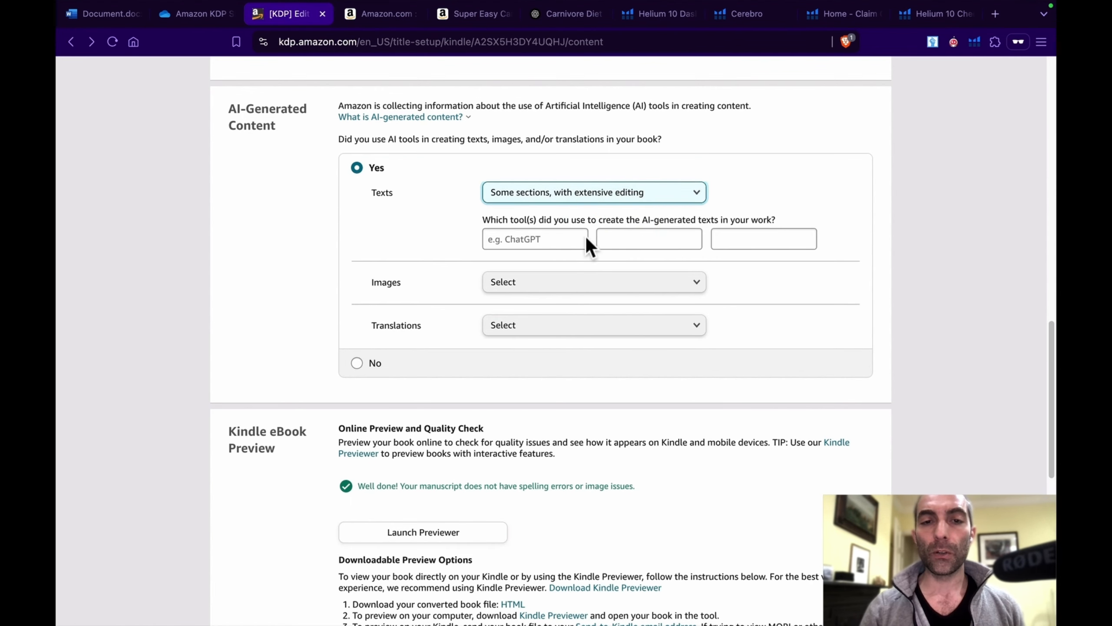
left_click(557, 242)
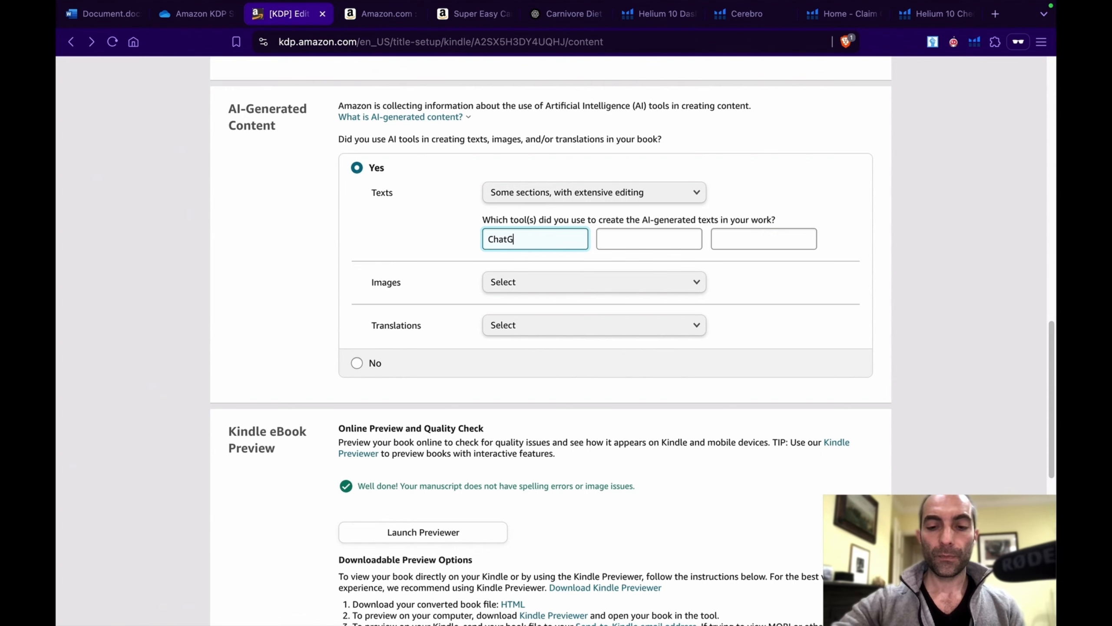
left_click(657, 236)
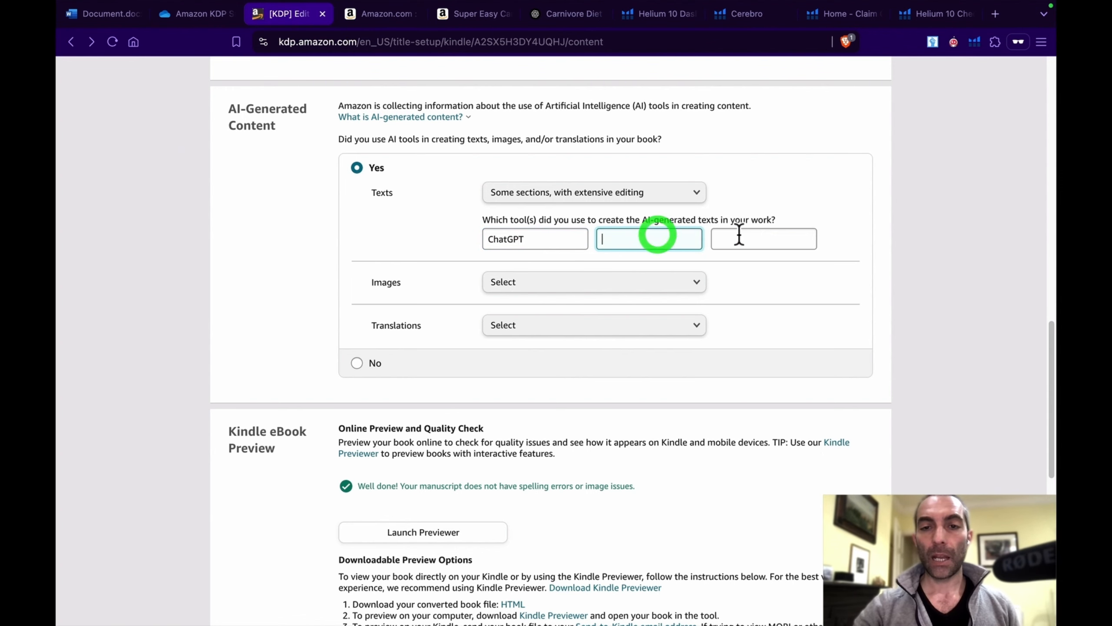
left_click(761, 232)
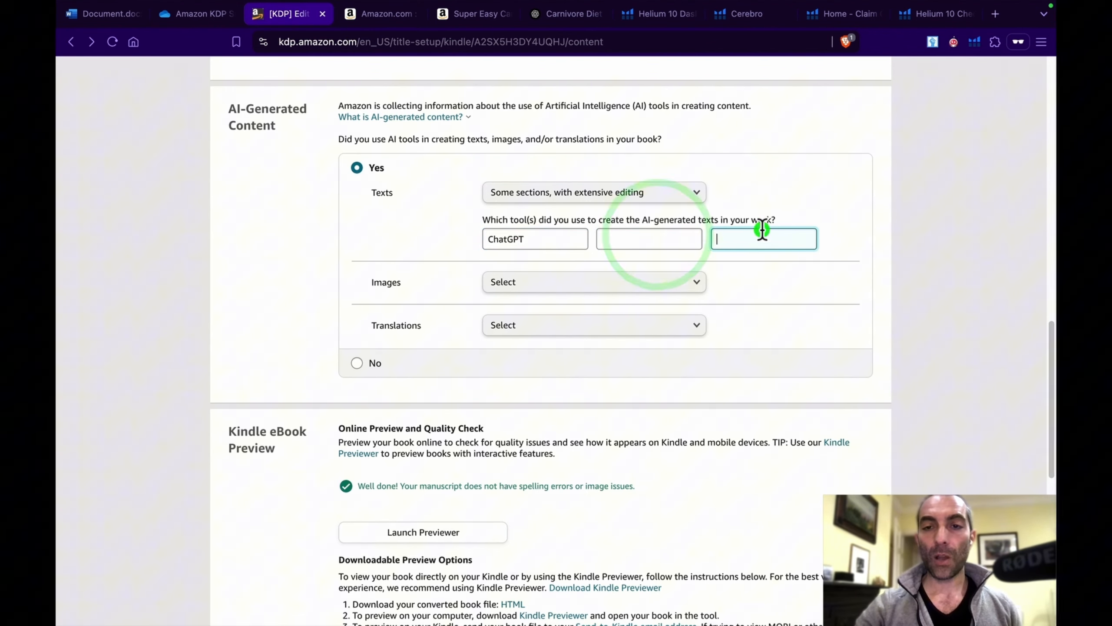
Step: Set both the images and translations entries of the AI-generated content declaration to "None"
left_click(628, 286)
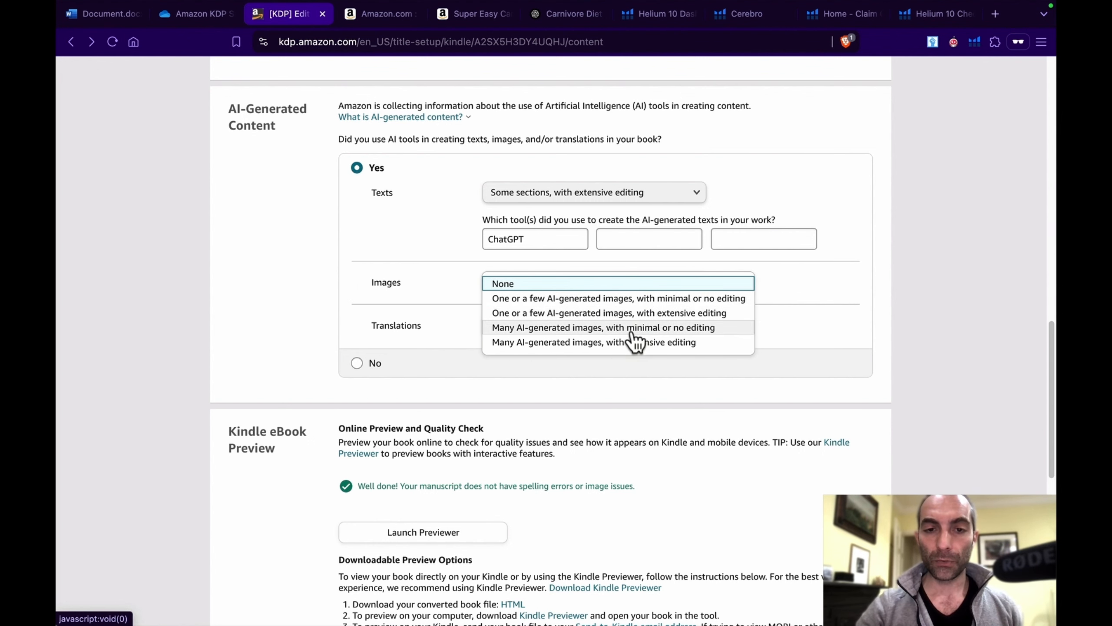
left_click(635, 298)
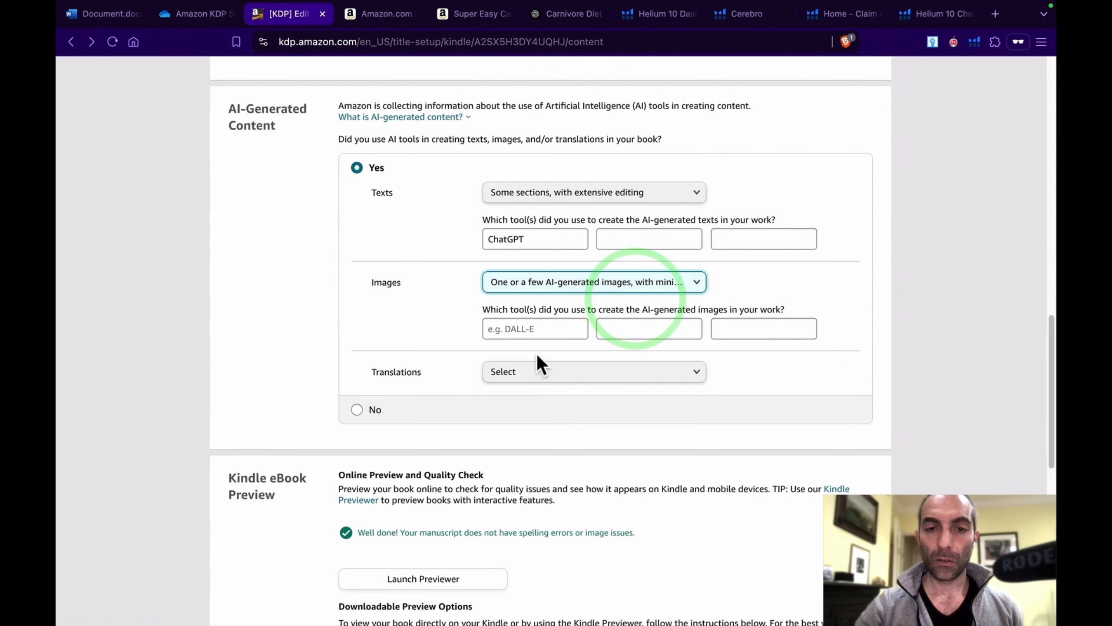
left_click(571, 293)
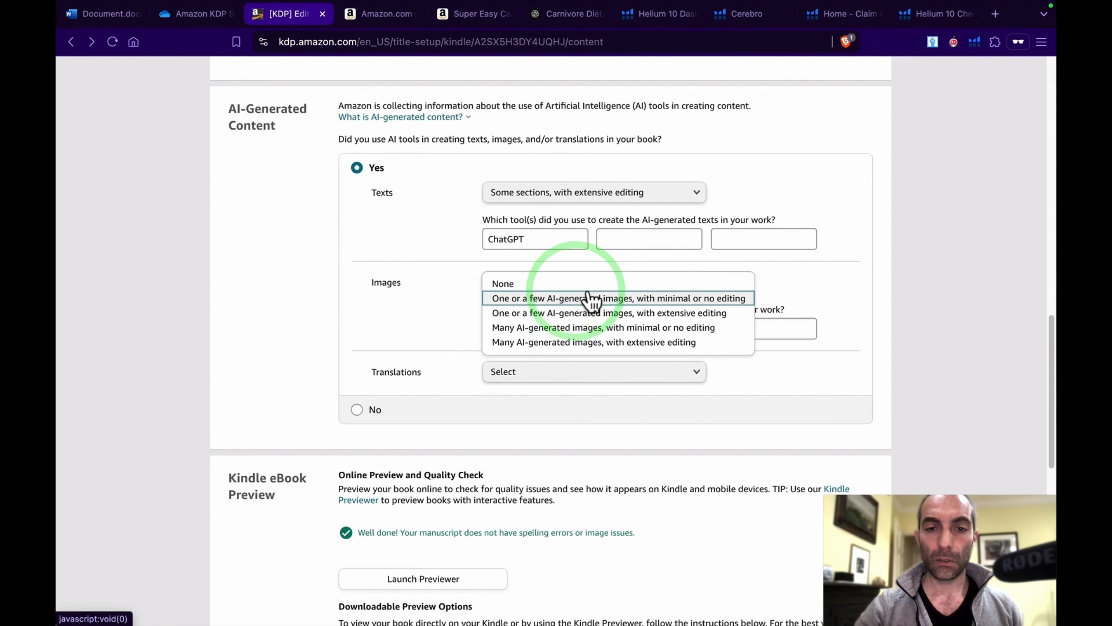
left_click(554, 280)
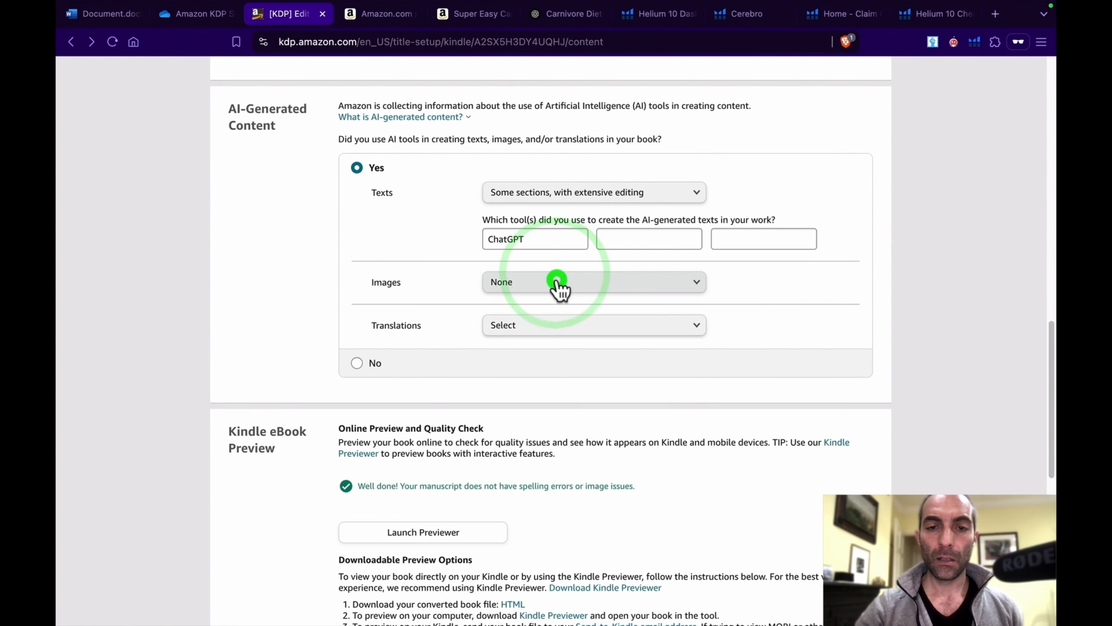
left_click(566, 324)
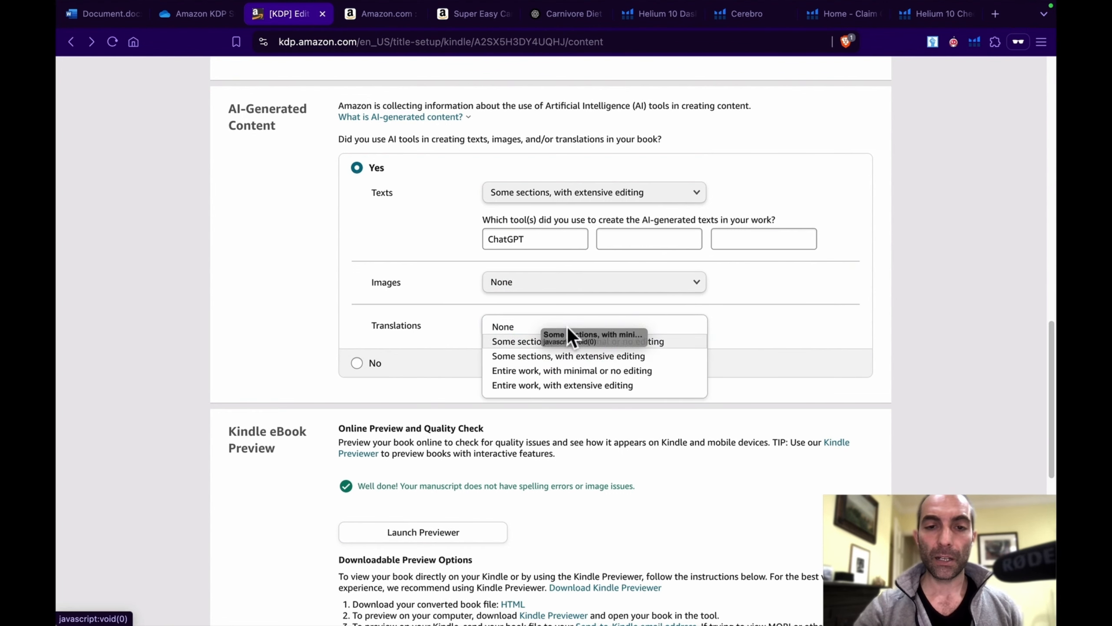
left_click(567, 326)
left_click(531, 325)
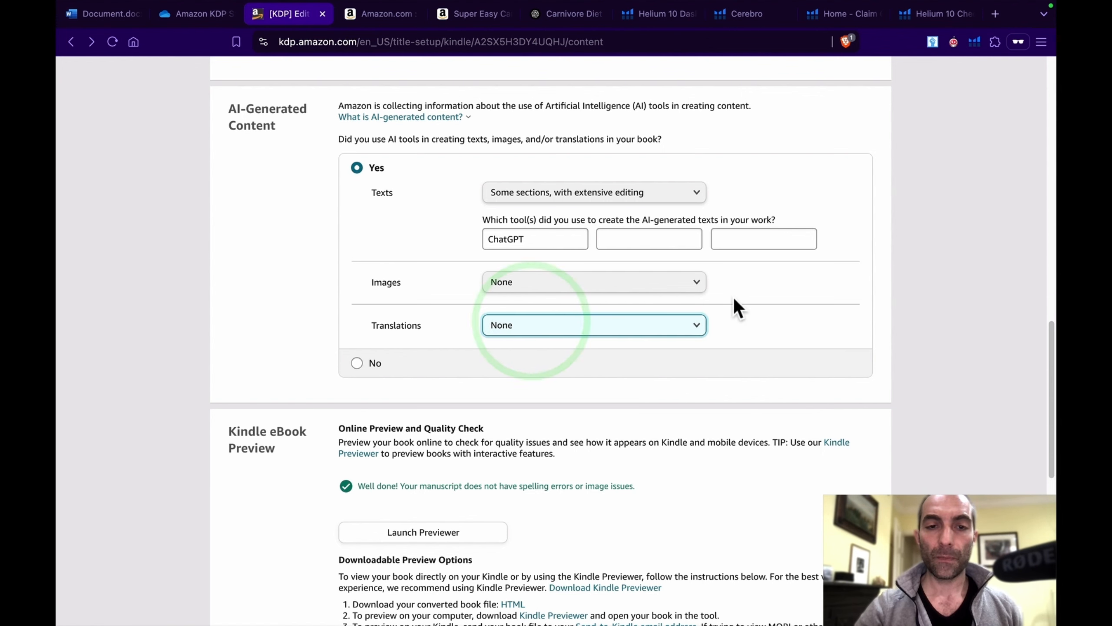
Step: Leave the optional ISBN and publisher blank, and save the content details to continue to the pricing stage
scroll(733, 299, "down", 1)
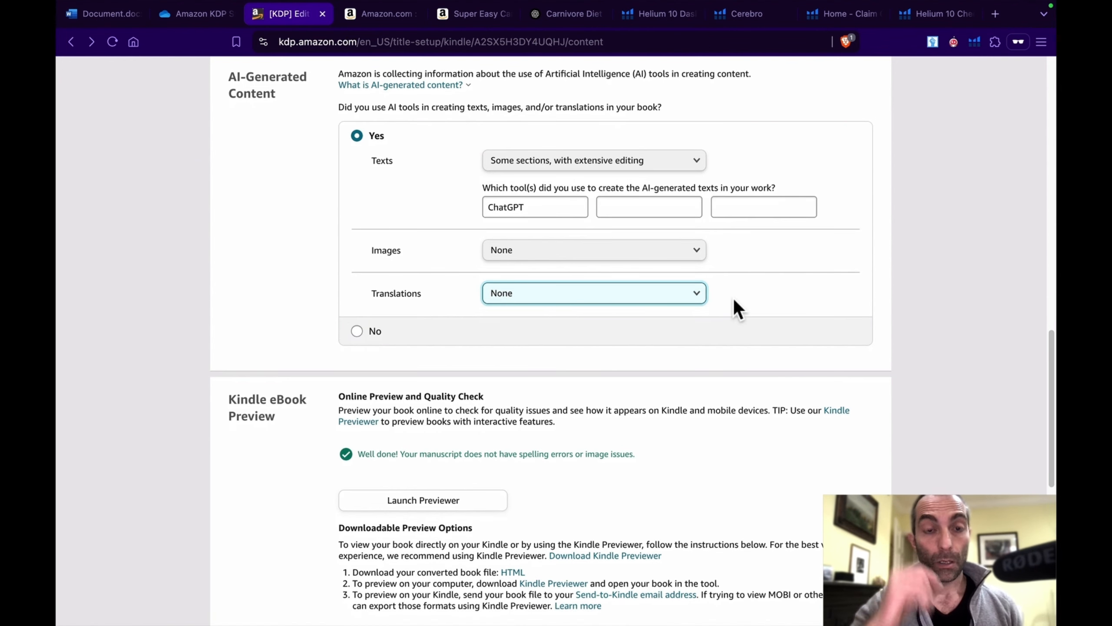
scroll(734, 300, "down", 6)
scroll(735, 299, "down", 1)
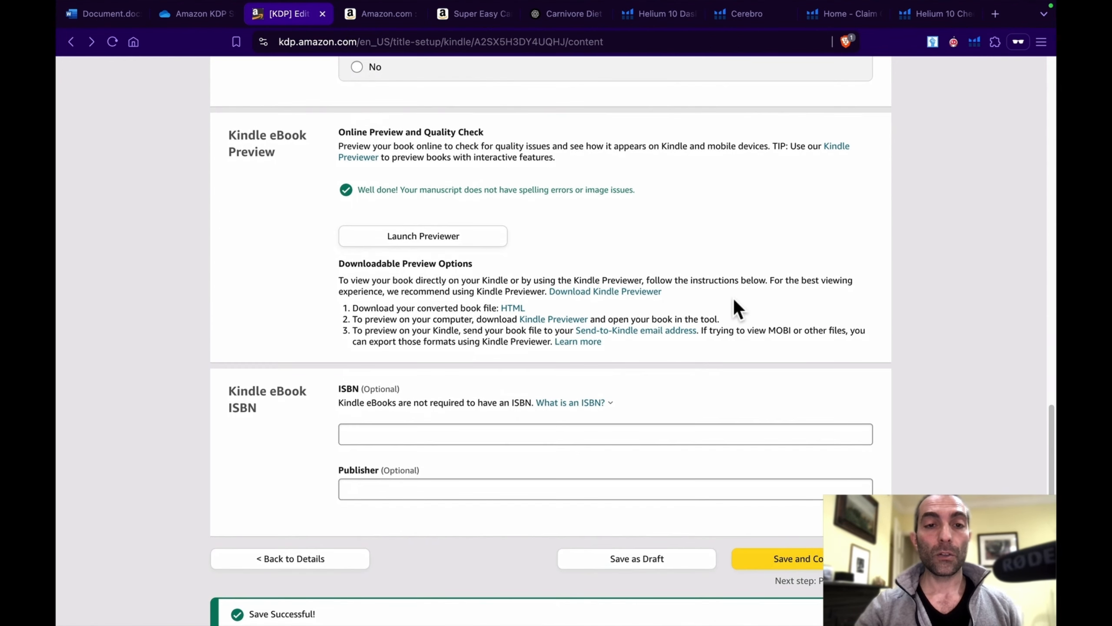
scroll(701, 248, "up", 10)
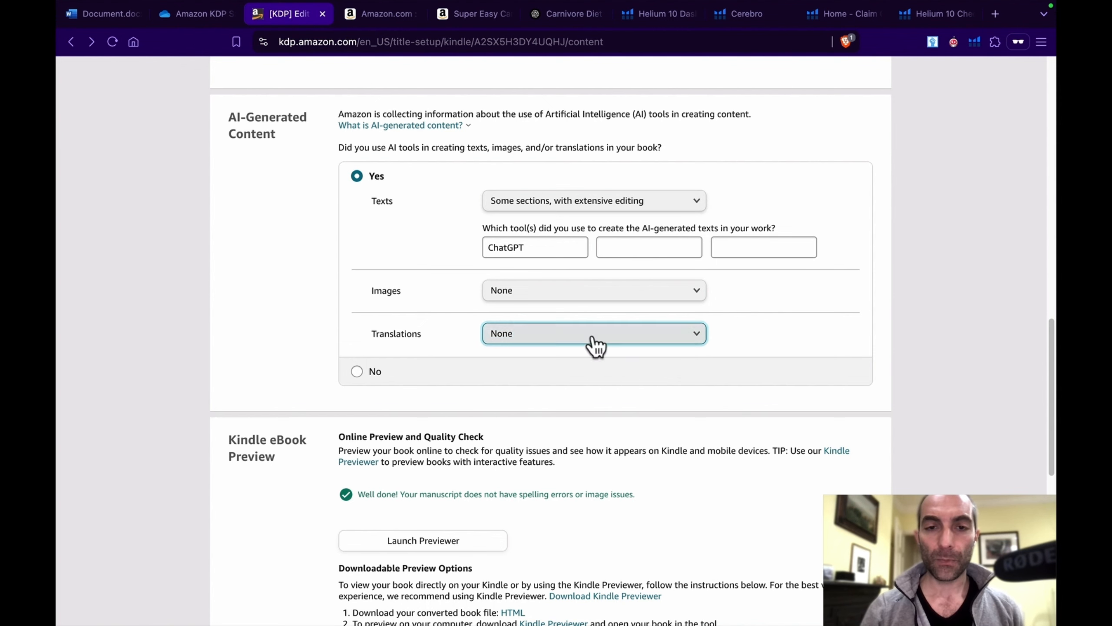
scroll(571, 446, "down", 2)
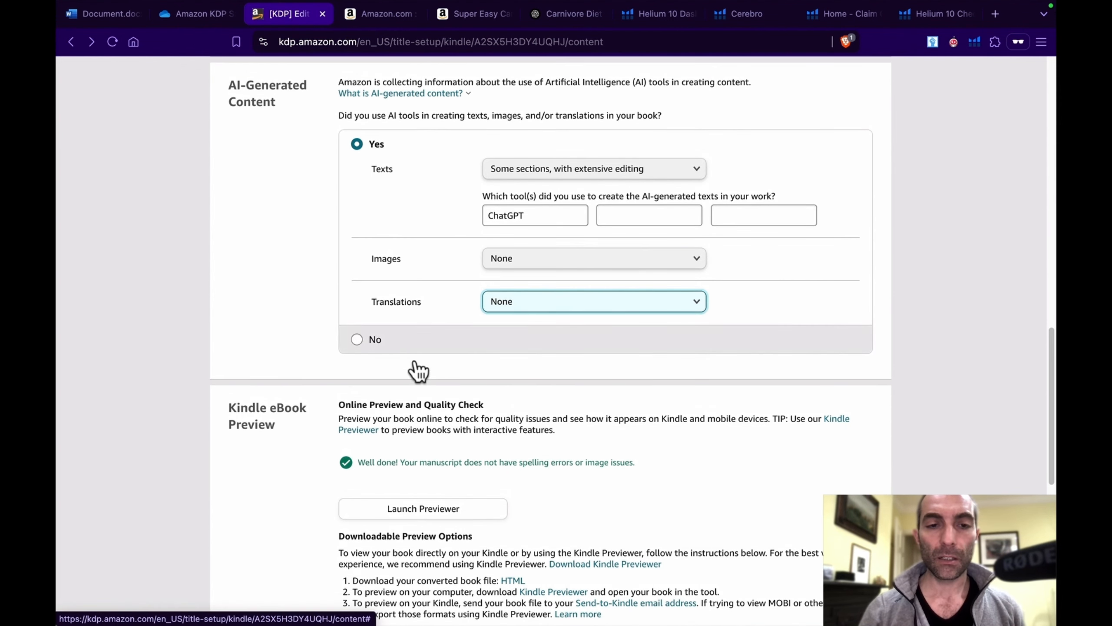
scroll(433, 383, "down", 5)
scroll(432, 387, "down", 2)
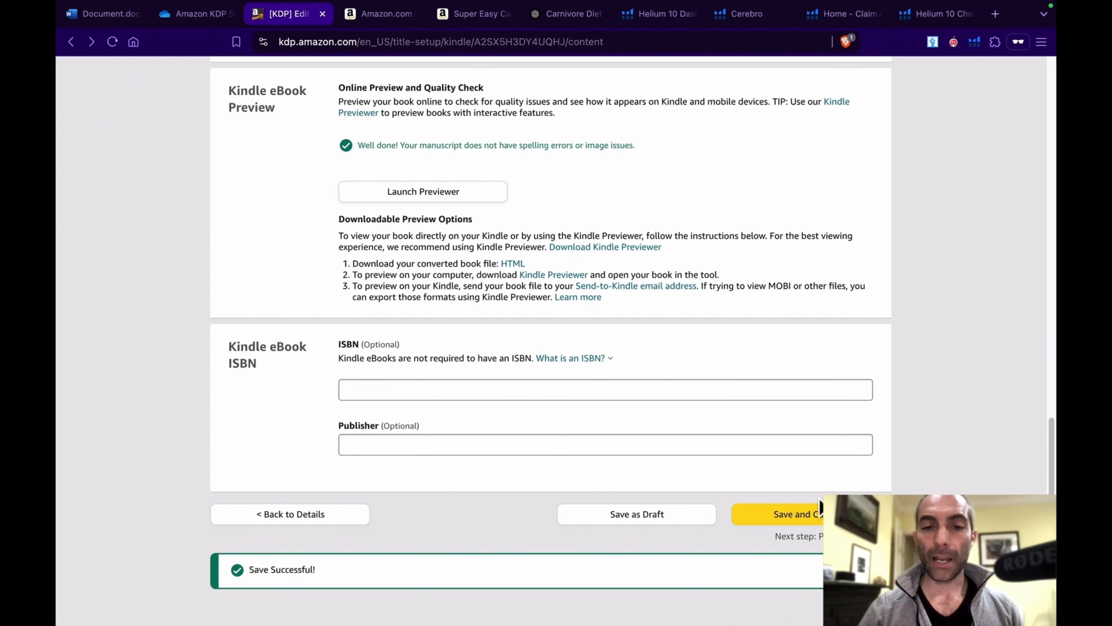
left_click(813, 515)
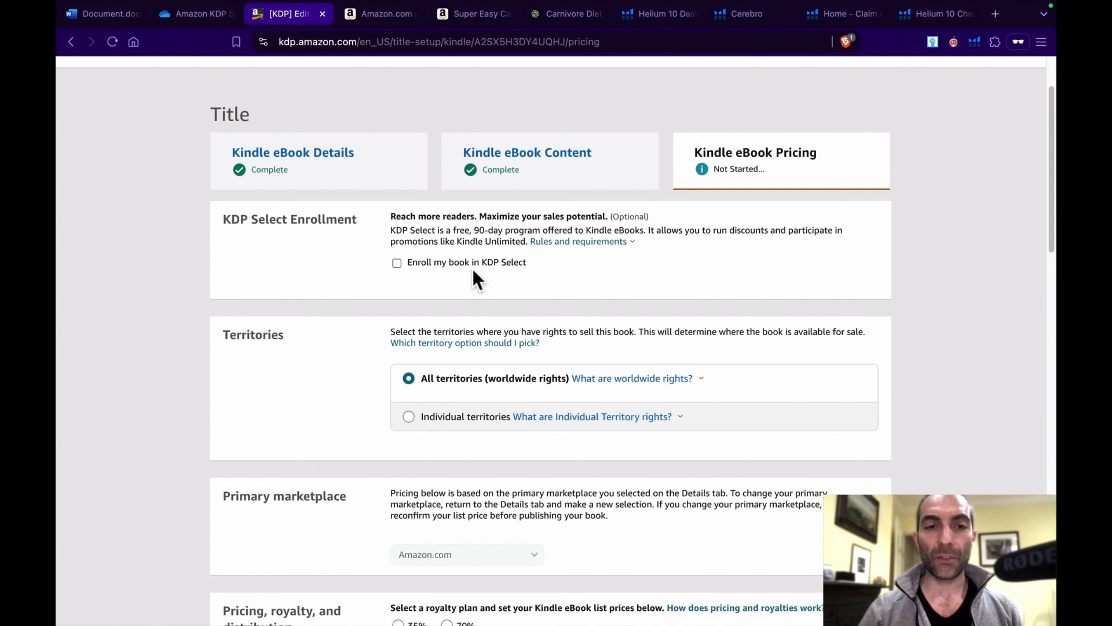
Step: Try the individual territories option for the sales rights, and switch back to "All territories (worldwide rights)"
scroll(473, 269, "down", 1)
scroll(474, 269, "down", 3)
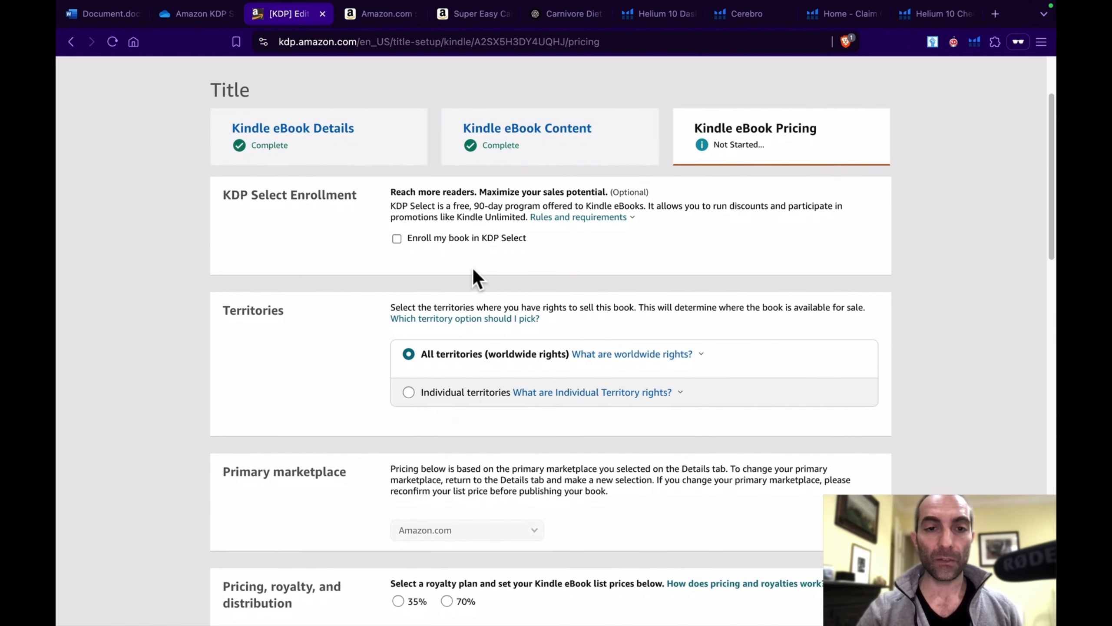
scroll(466, 251, "down", 1)
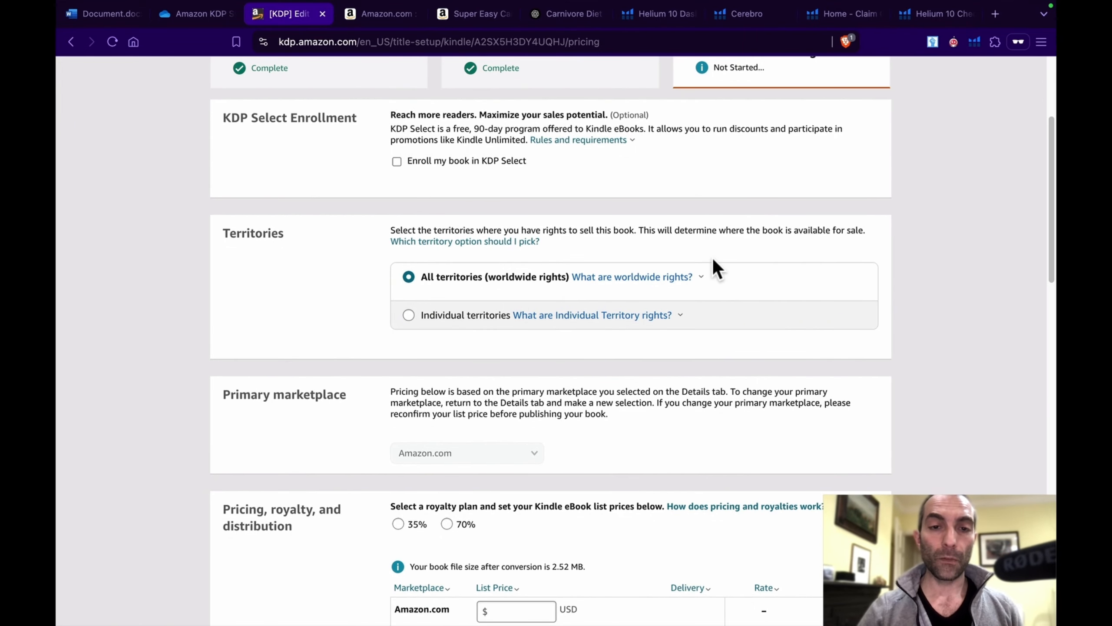
scroll(717, 268, "down", 7)
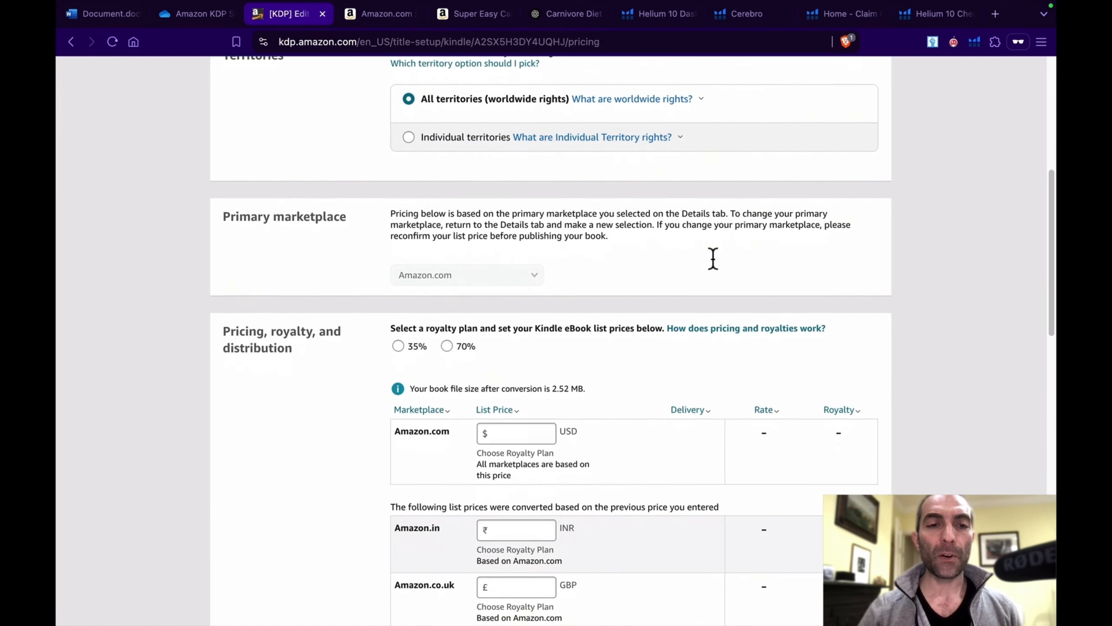
scroll(715, 262, "down", 1)
scroll(715, 268, "up", 3)
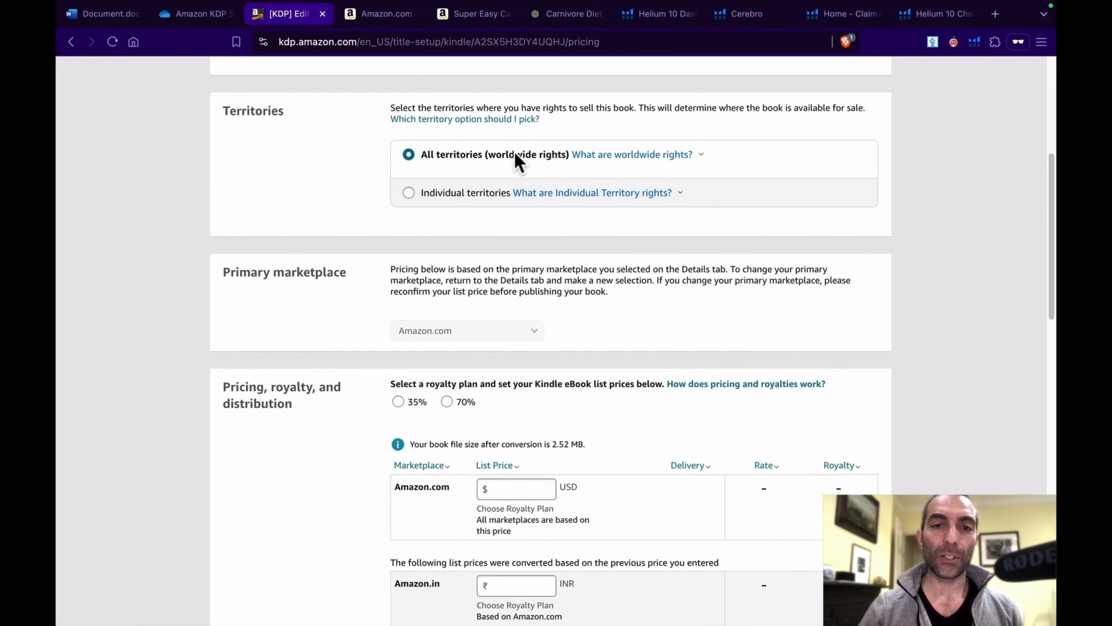
left_click(409, 193)
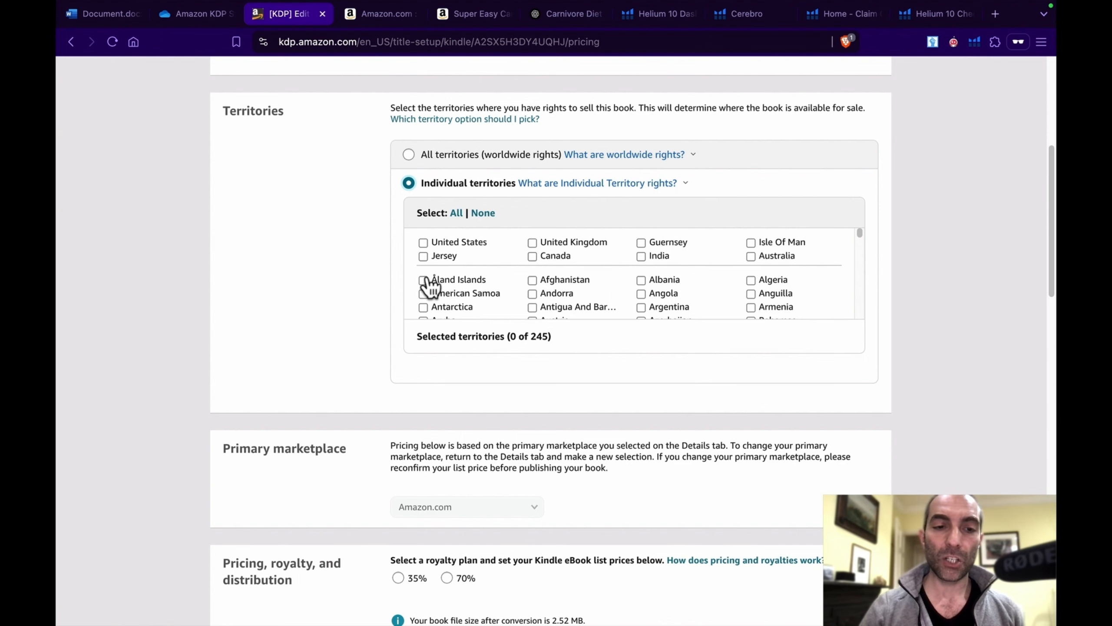
left_click(409, 156)
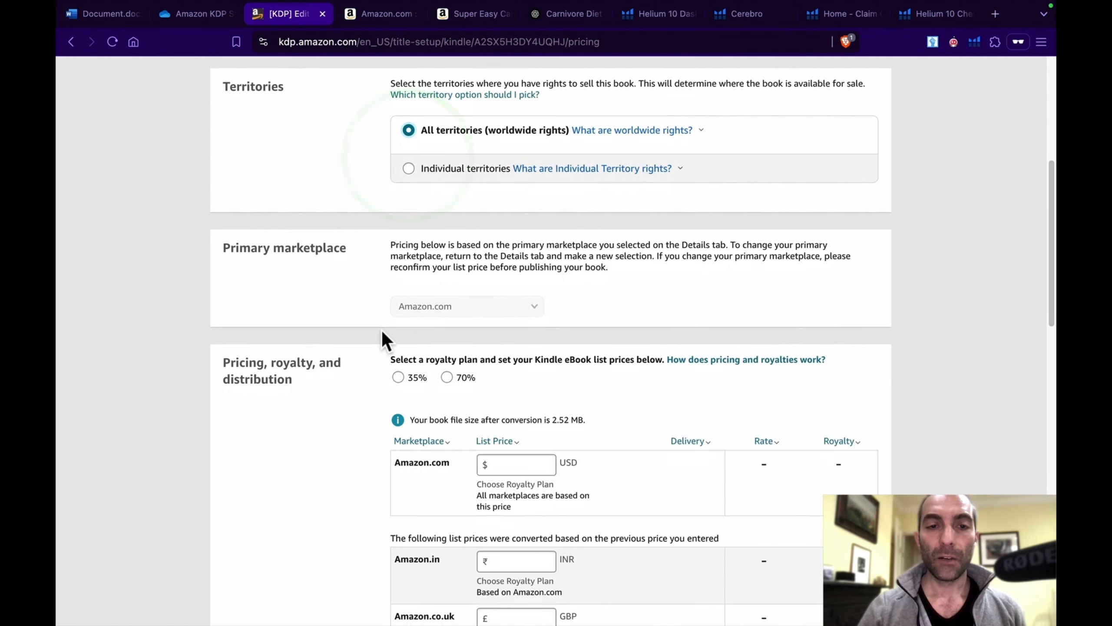
Step: Choose the 35% royalty plan and set the Amazon.com list price to 0.99 USD
scroll(382, 332, "down", 5)
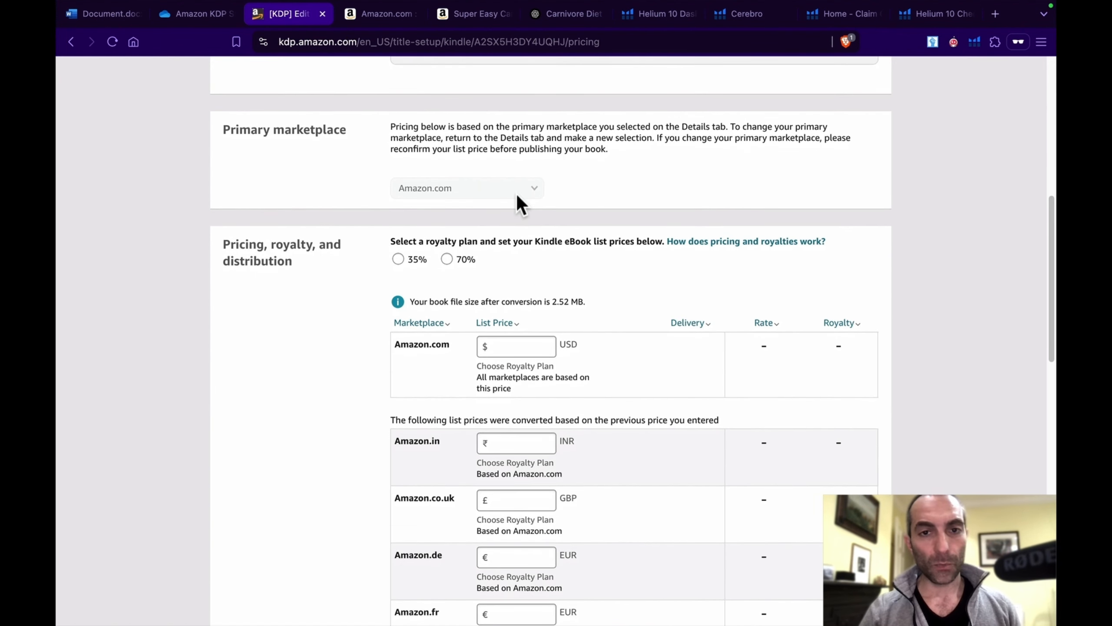
scroll(595, 248, "down", 1)
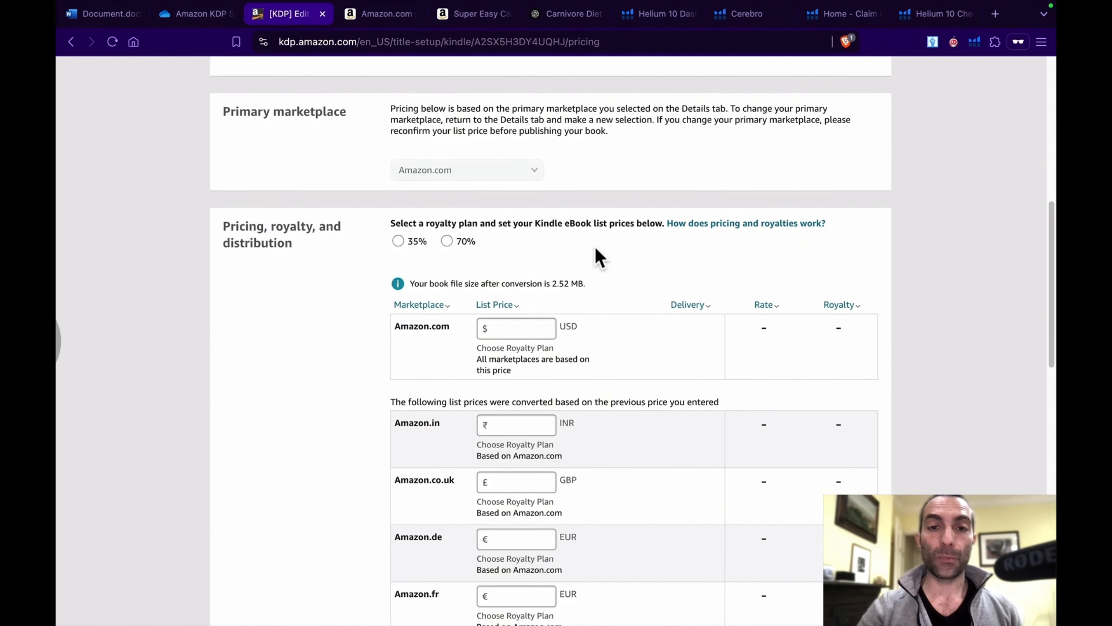
scroll(594, 248, "down", 1)
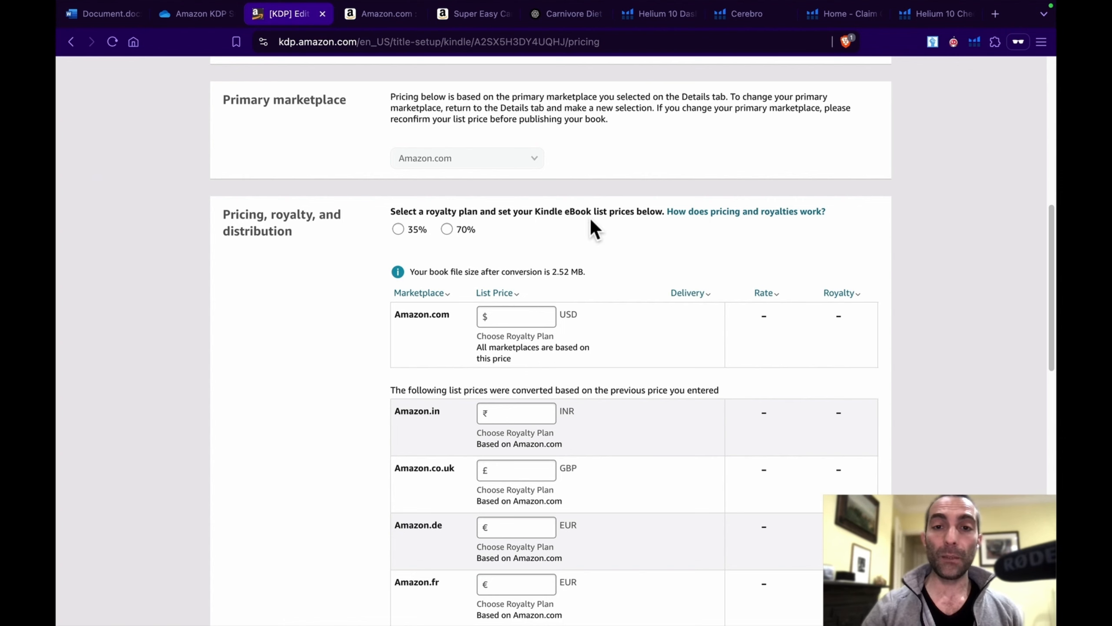
left_click(398, 229)
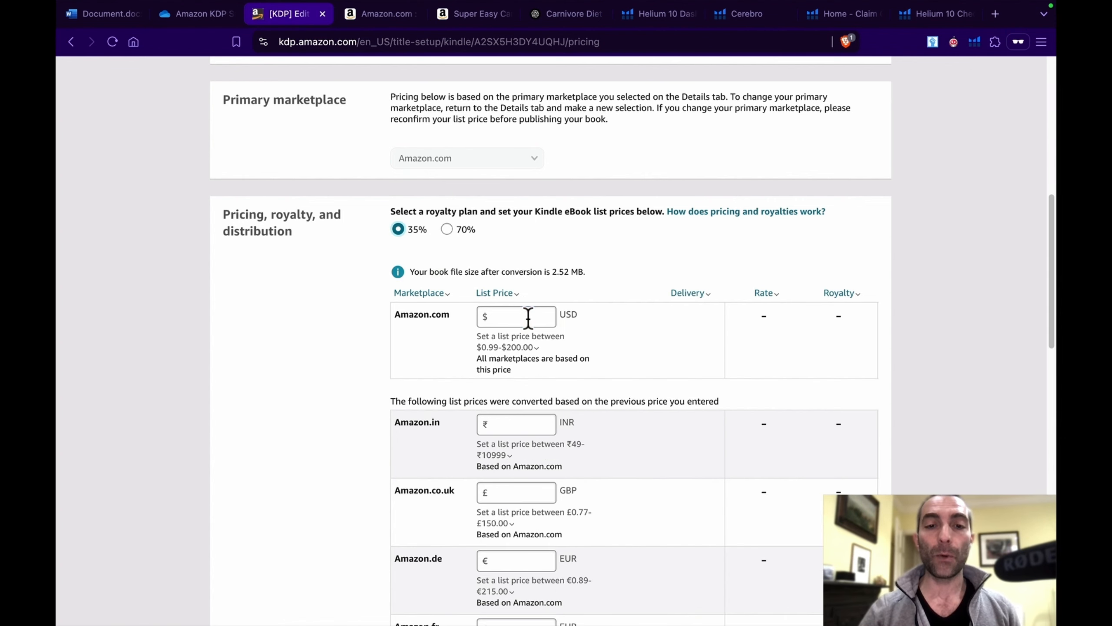
left_click(527, 317)
type("0.99")
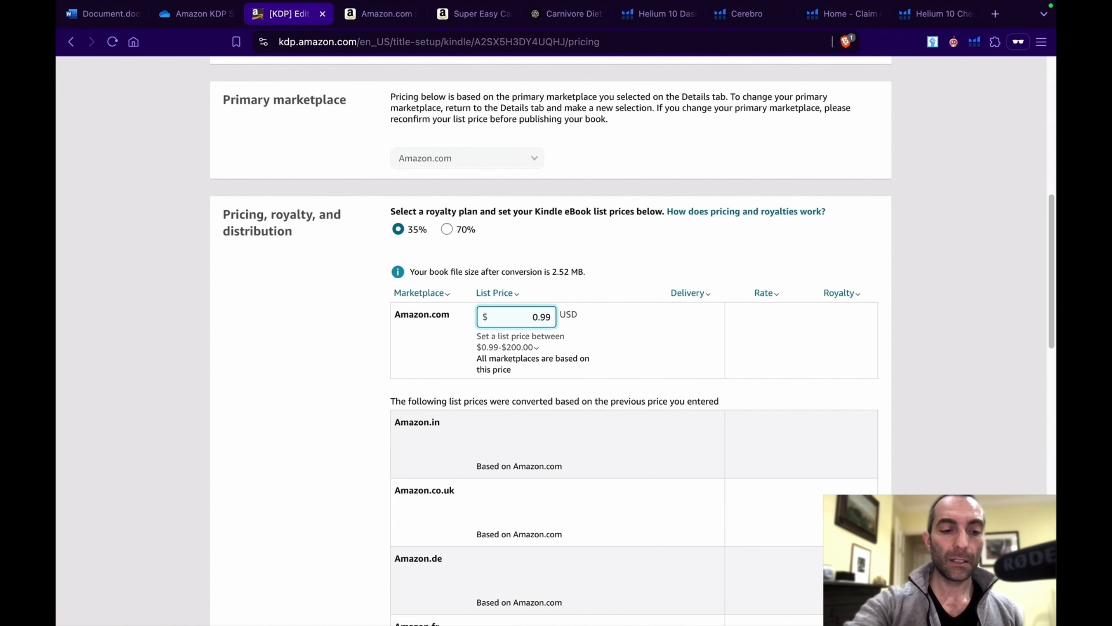
key("Tab")
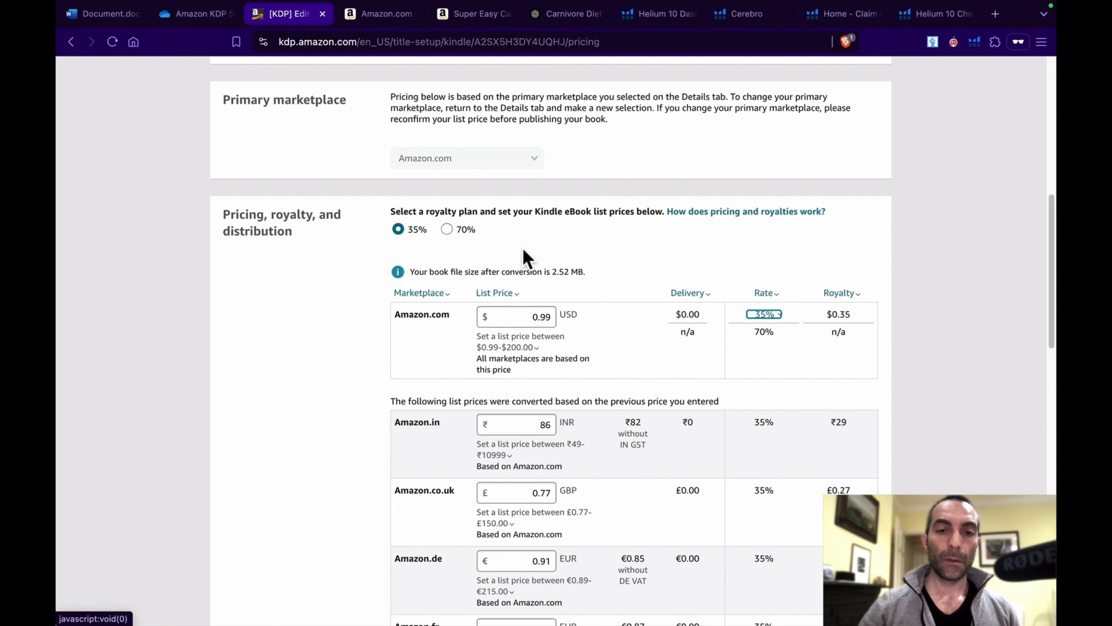
Step: Examine the converted list prices and royalties for the other marketplaces, down to the terms and publishing option
scroll(524, 252, "down", 5)
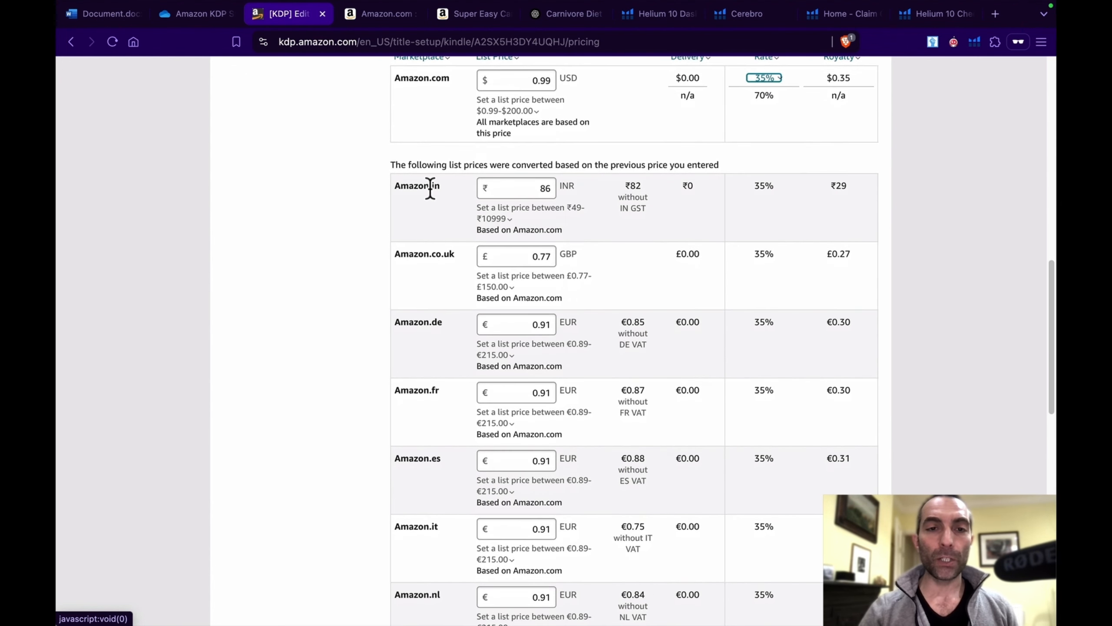
scroll(514, 318, "down", 2)
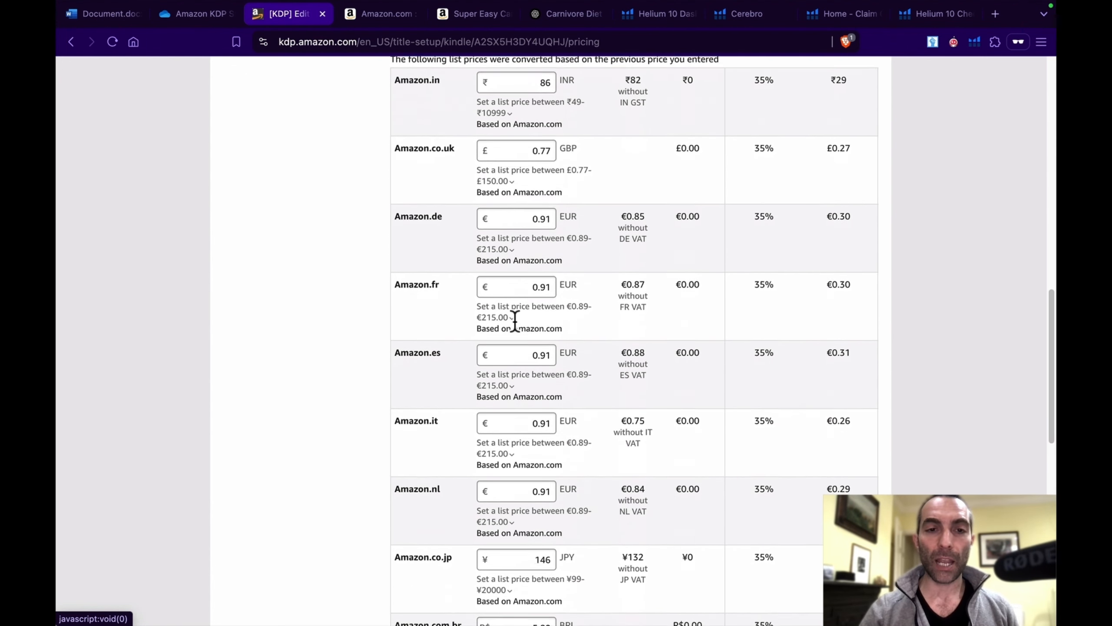
scroll(515, 320, "down", 2)
scroll(515, 319, "up", 10)
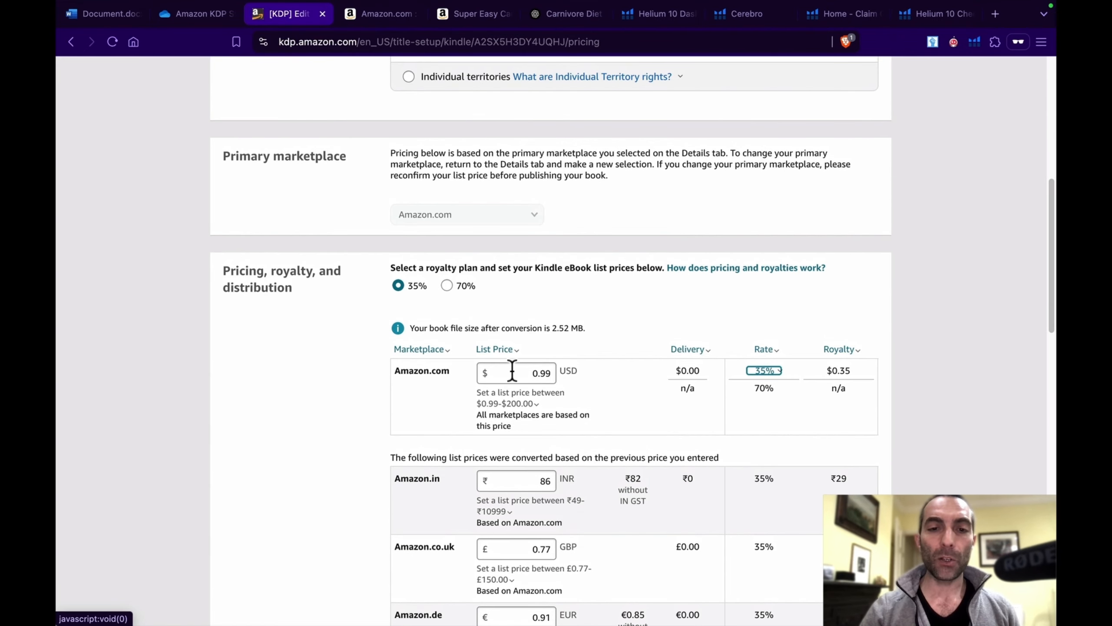
scroll(513, 371, "down", 4)
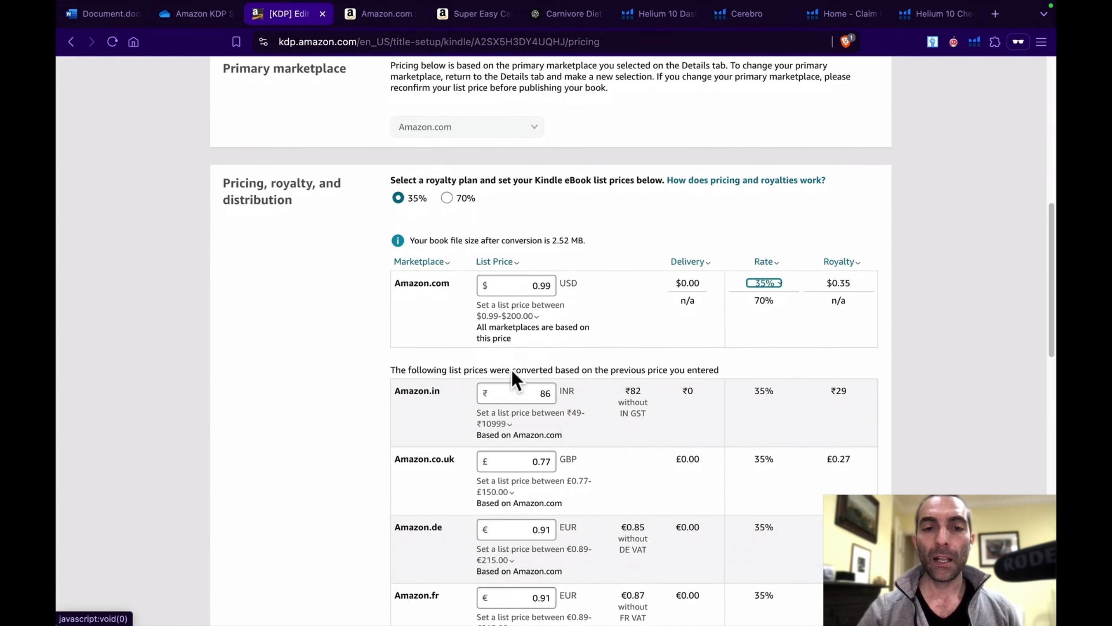
scroll(512, 370, "down", 15)
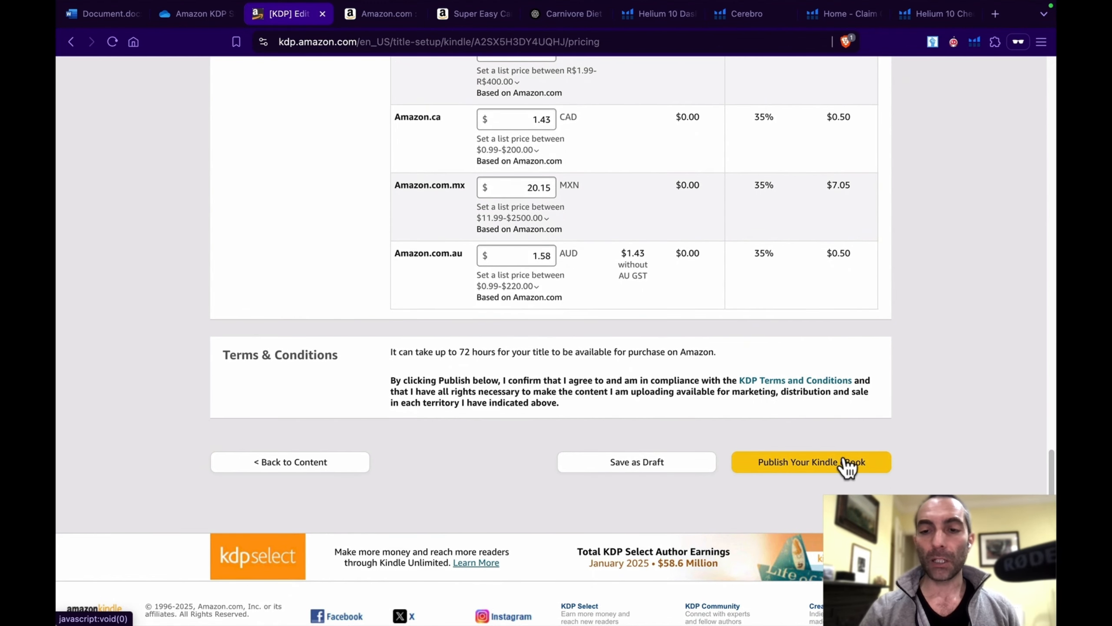
left_click(819, 463)
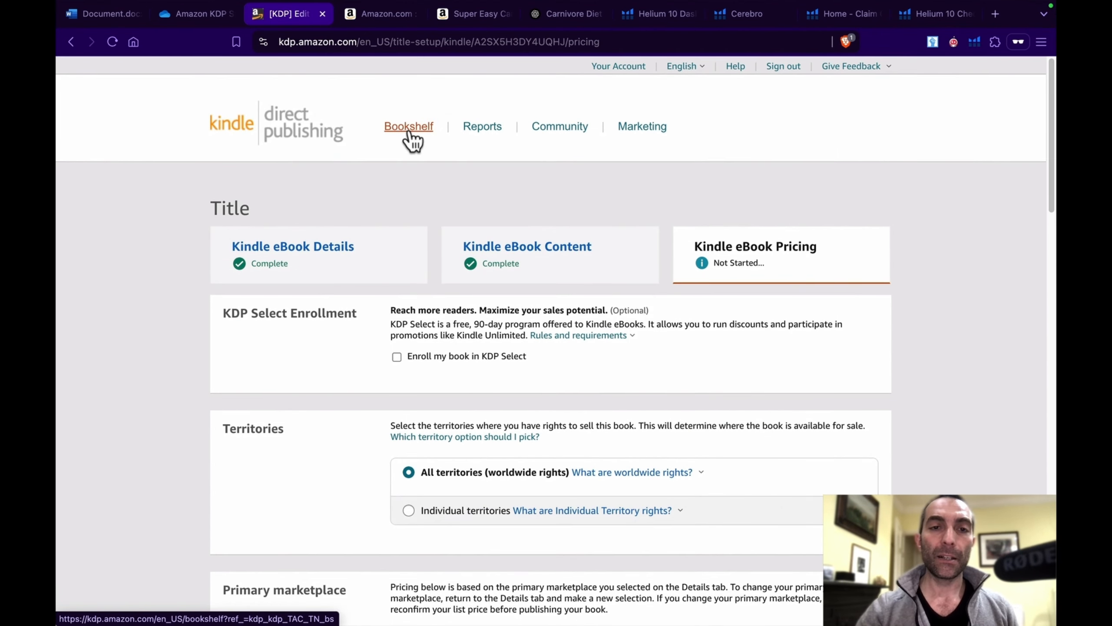
Step: Return to the Bookshelf without saving the pricing changes, and view the explanation of the Kindle eBook's Draft status
left_click(412, 127)
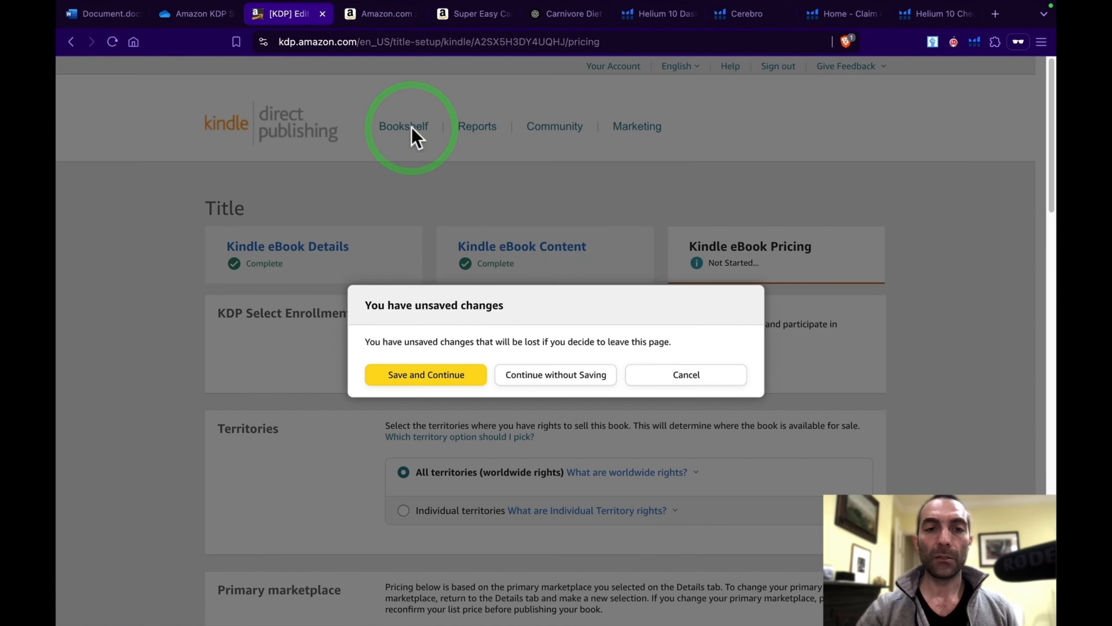
left_click(580, 379)
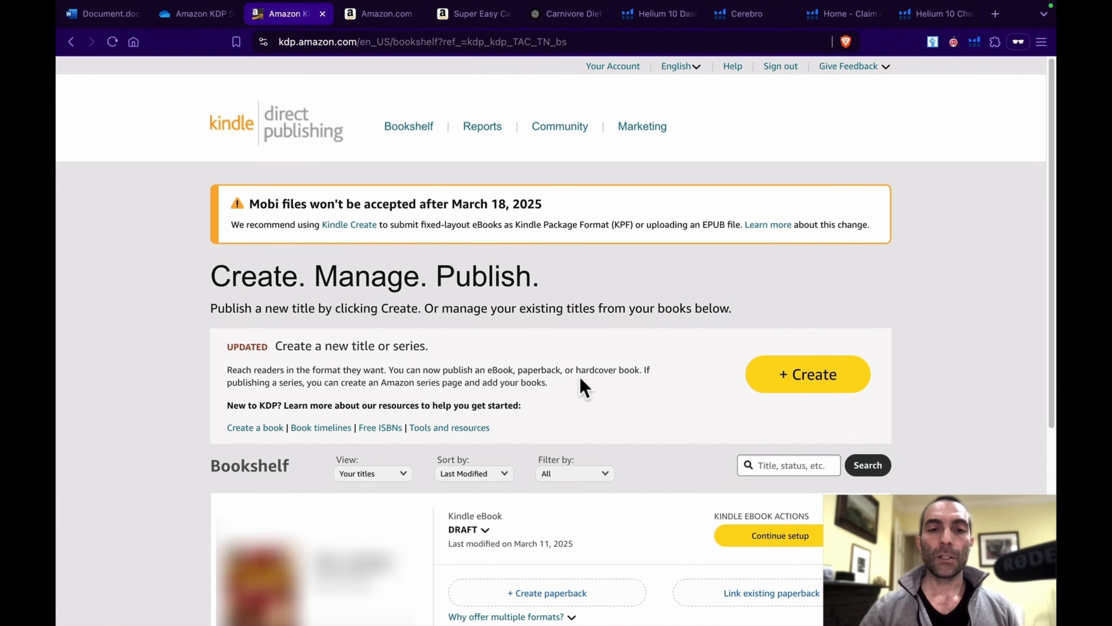
scroll(580, 376, "down", 1)
scroll(580, 376, "down", 1)
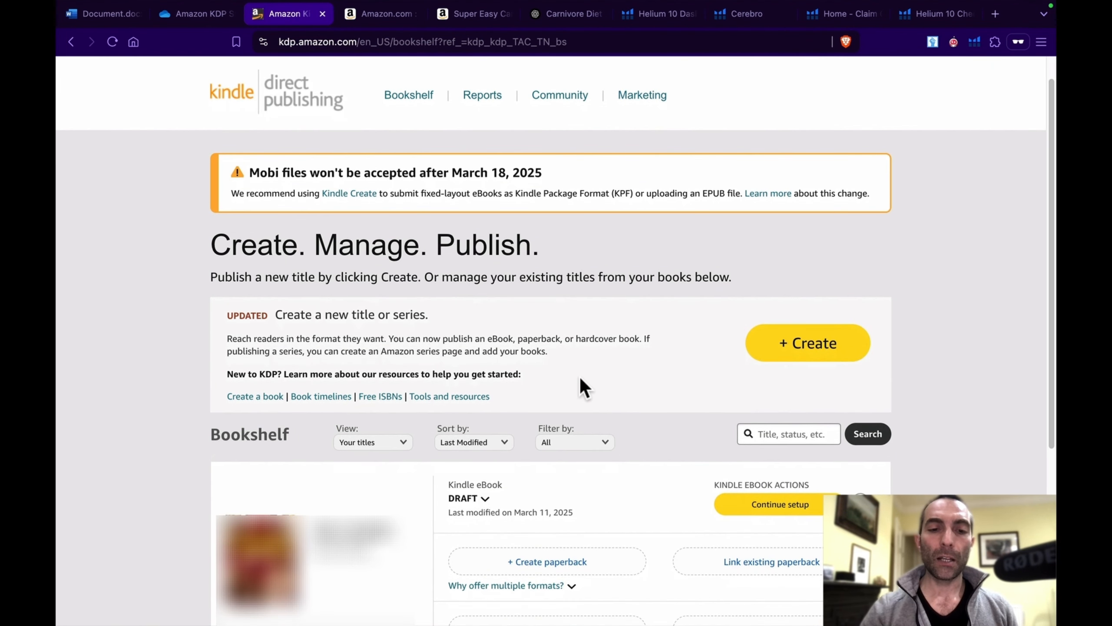
scroll(580, 376, "up", 1)
left_click(467, 519)
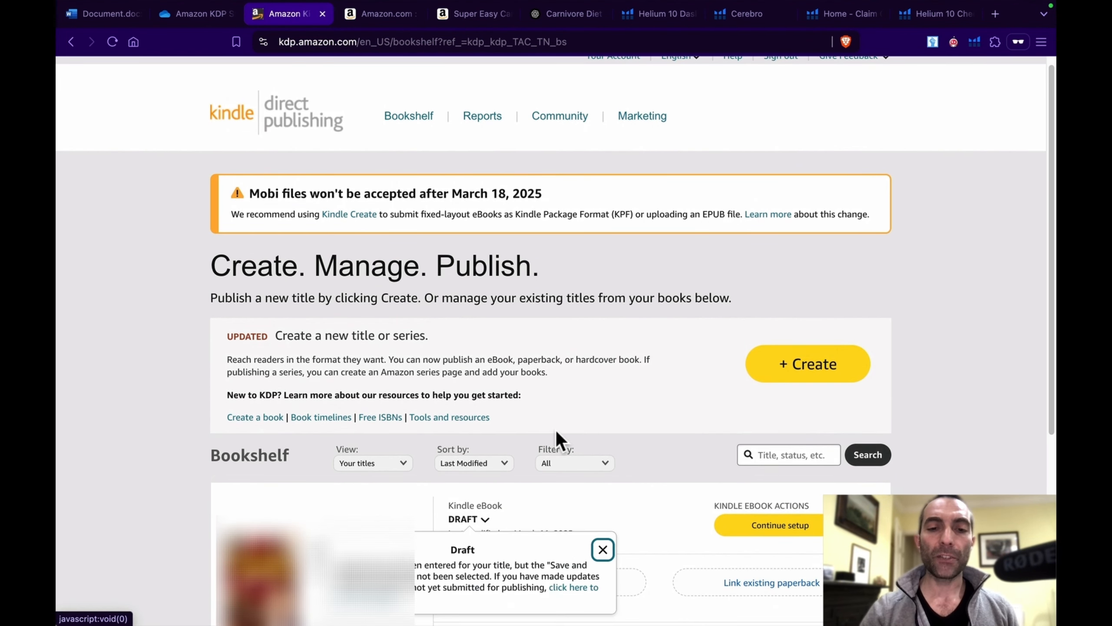
key("Escape")
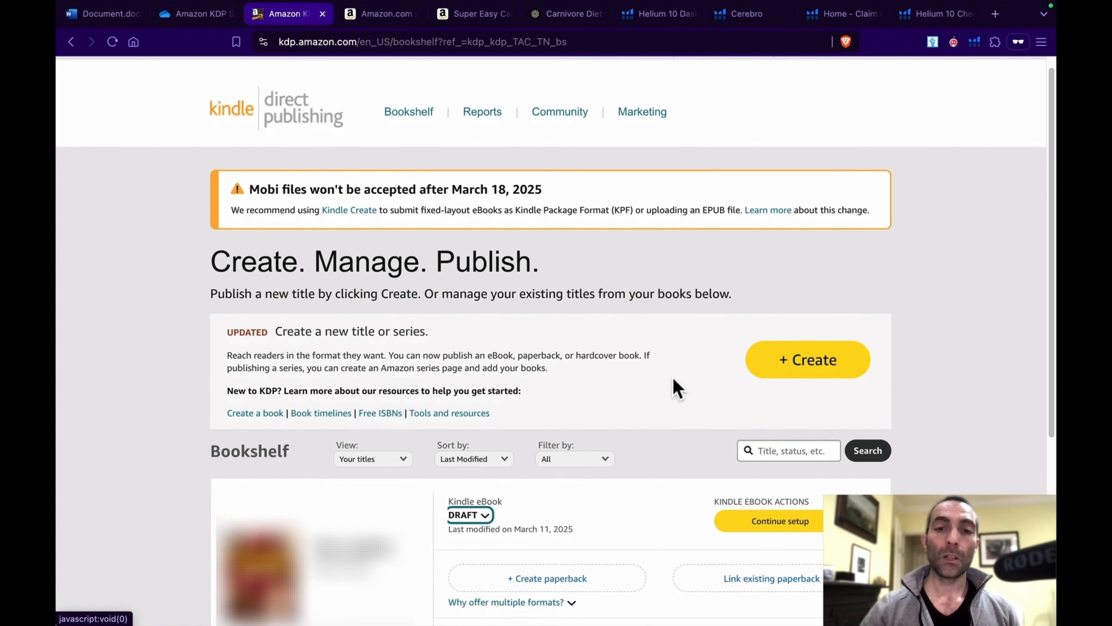
Step: Start creating a paperback version of the draft Kindle eBook from the Bookshelf
scroll(674, 386, "down", 2)
right_click(673, 378)
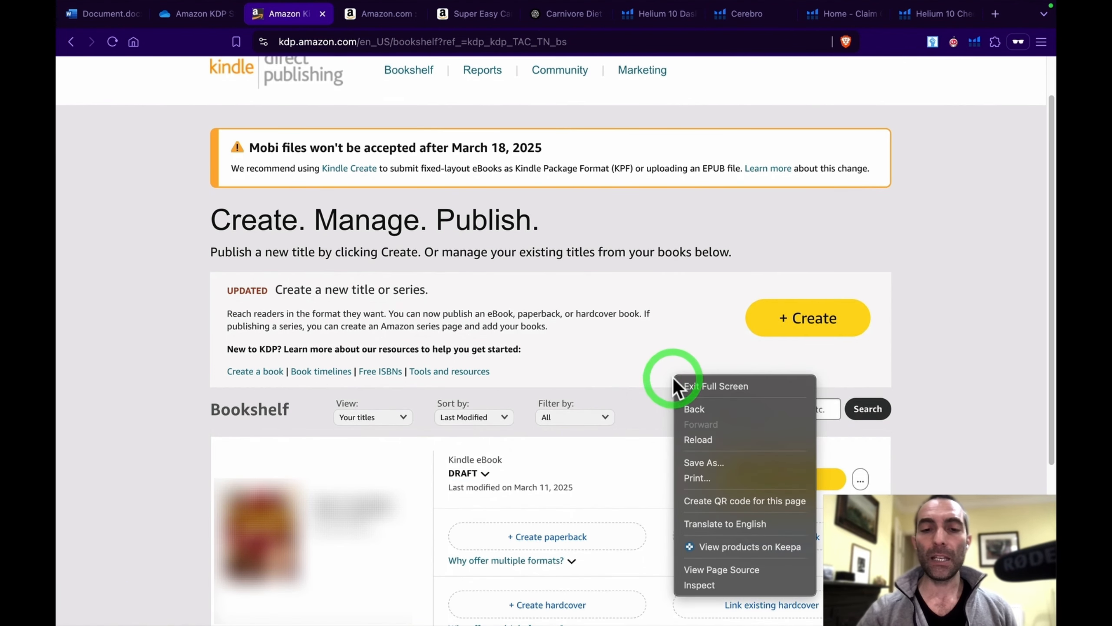
left_click(656, 370)
scroll(656, 371, "down", 3)
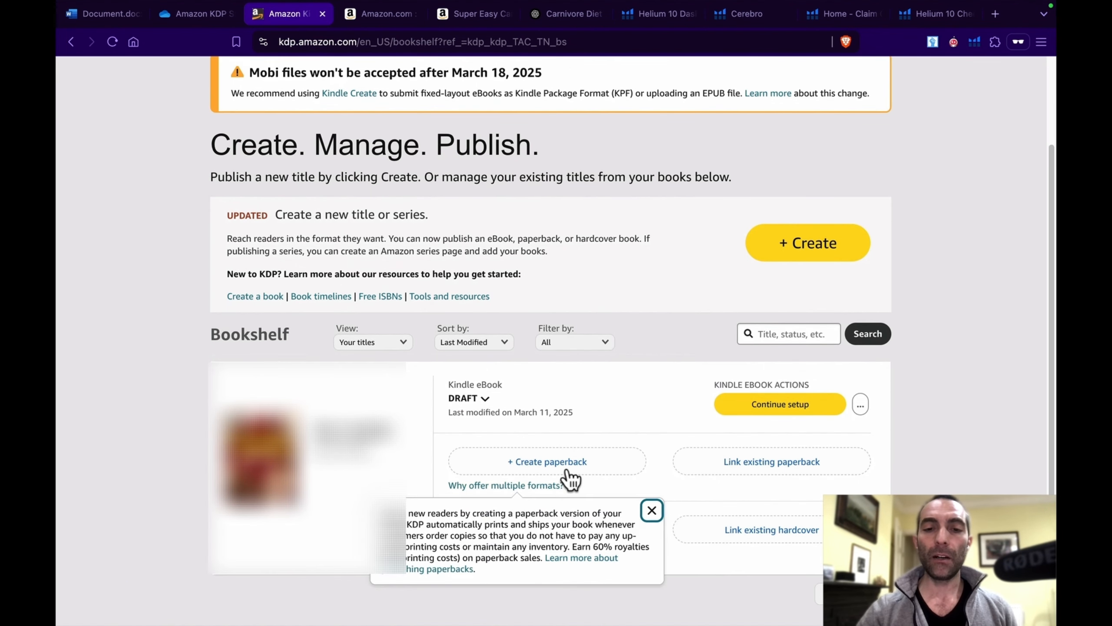
left_click(567, 482)
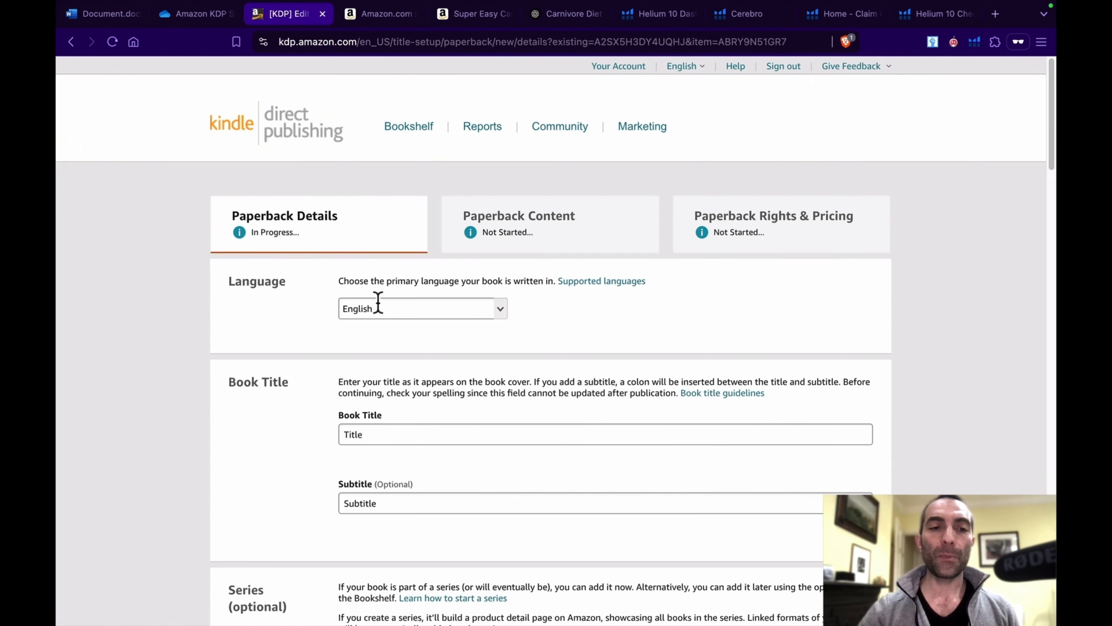
Step: Examine the prefilled paperback details from language, title and author down to the description, audience, categories and keywords
scroll(534, 337, "down", 2)
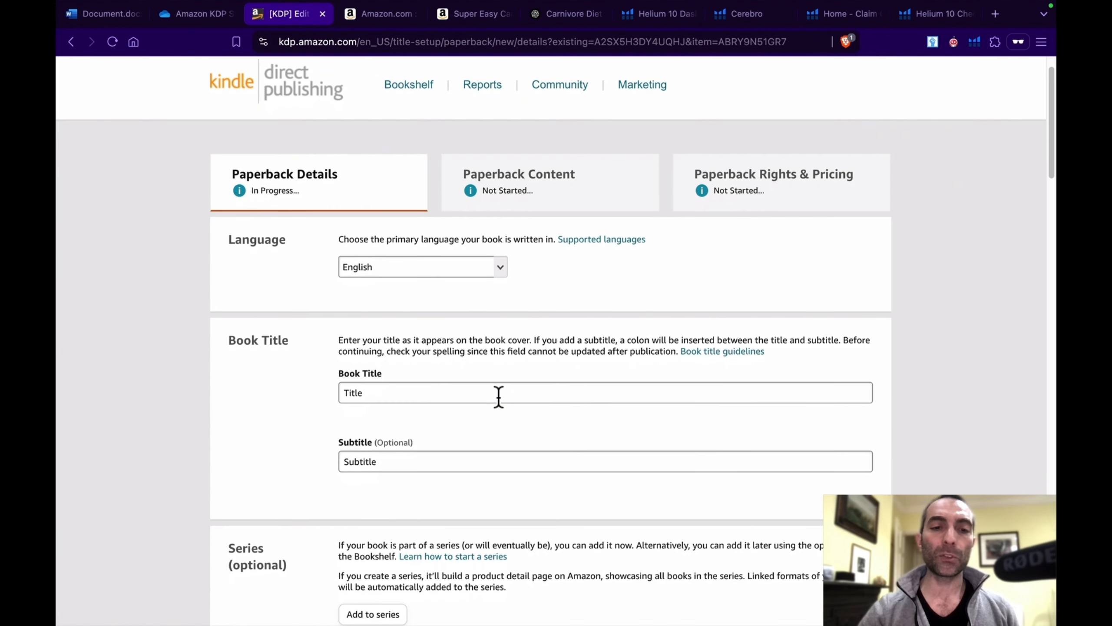
scroll(484, 427, "down", 3)
scroll(483, 426, "down", 1)
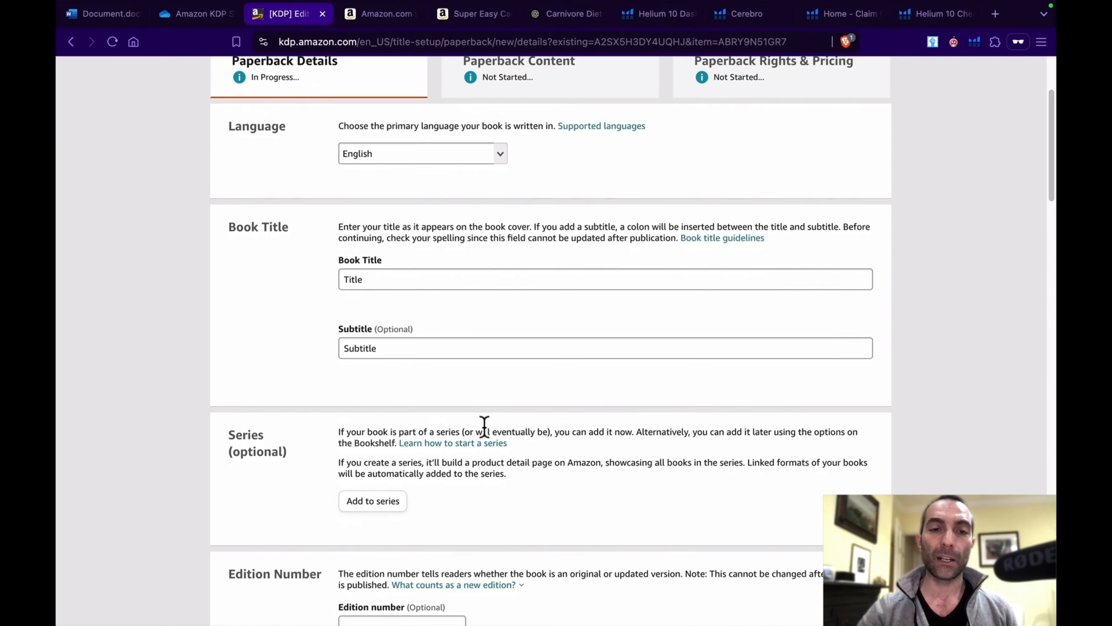
scroll(484, 425, "down", 1)
scroll(484, 425, "down", 1)
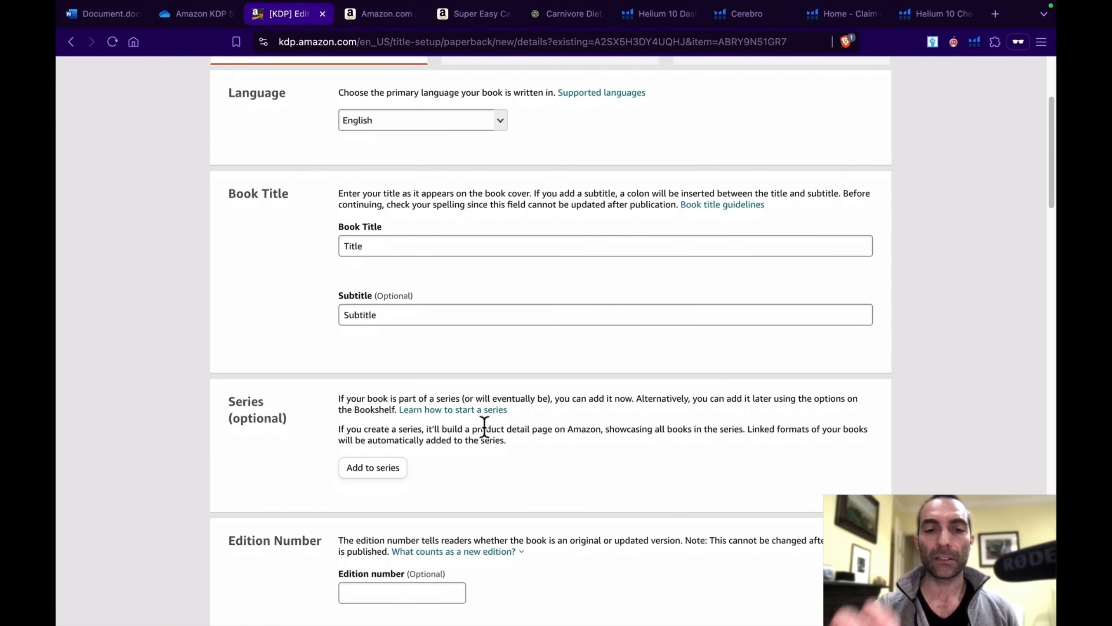
scroll(484, 427, "down", 15)
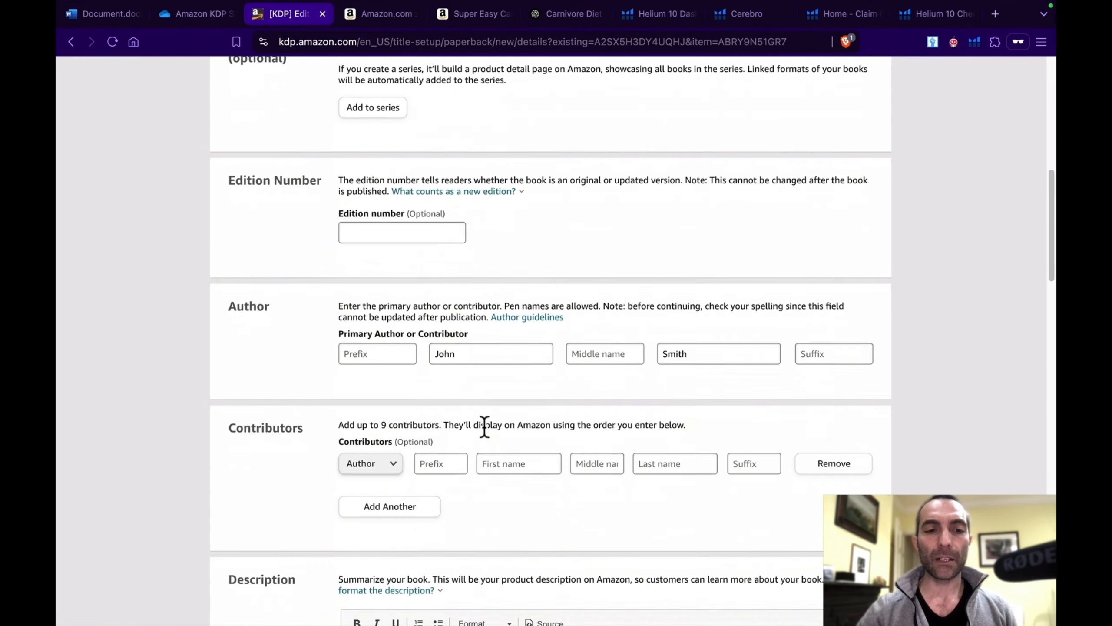
scroll(483, 426, "down", 16)
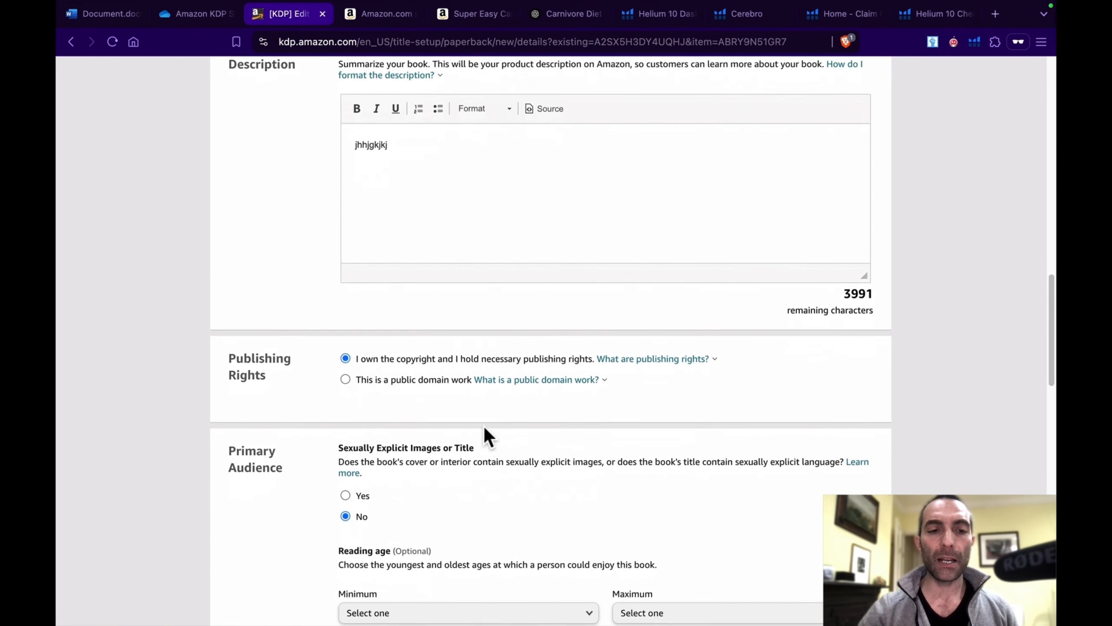
scroll(483, 426, "down", 12)
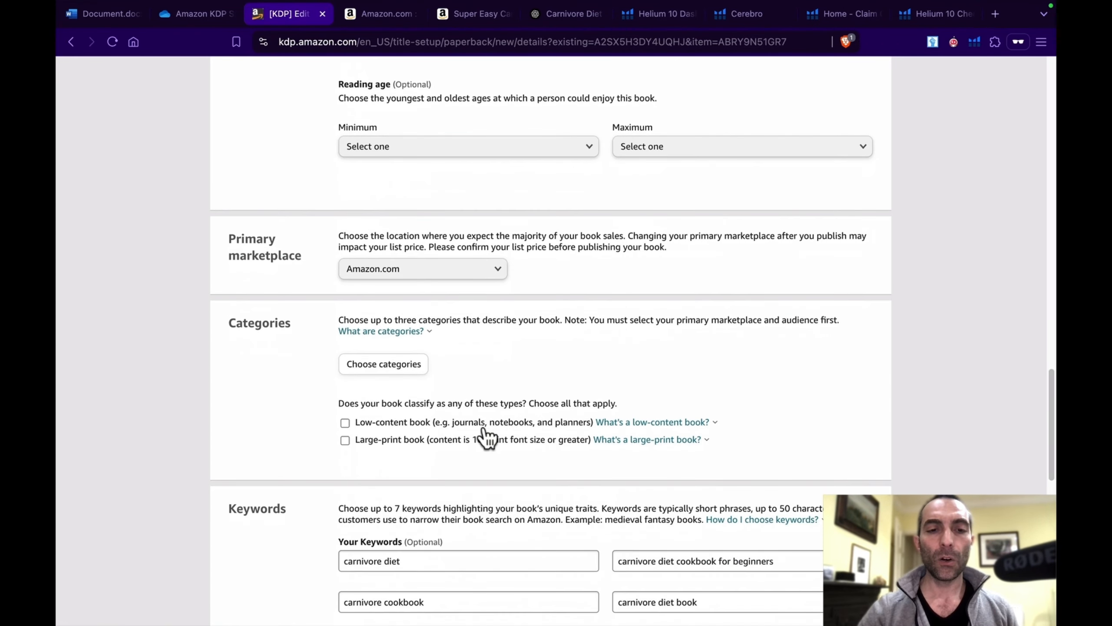
scroll(484, 426, "down", 2)
scroll(483, 426, "up", 3)
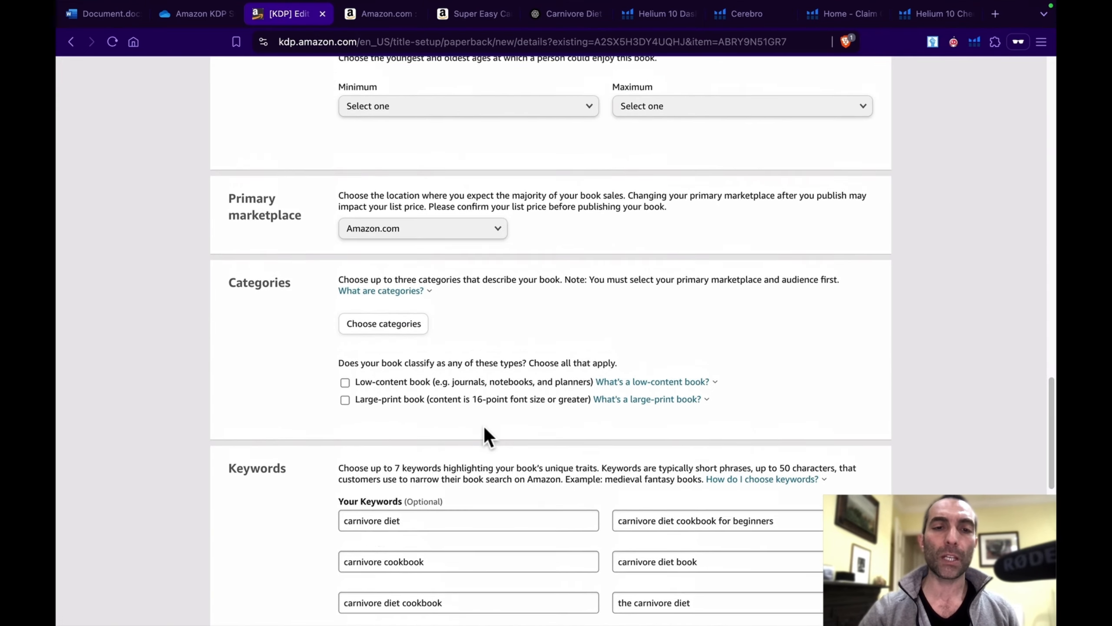
Step: Open the paperback's category selection and choose Cookbooks, Food & Wine with the subcategory Special Diet
left_click(396, 323)
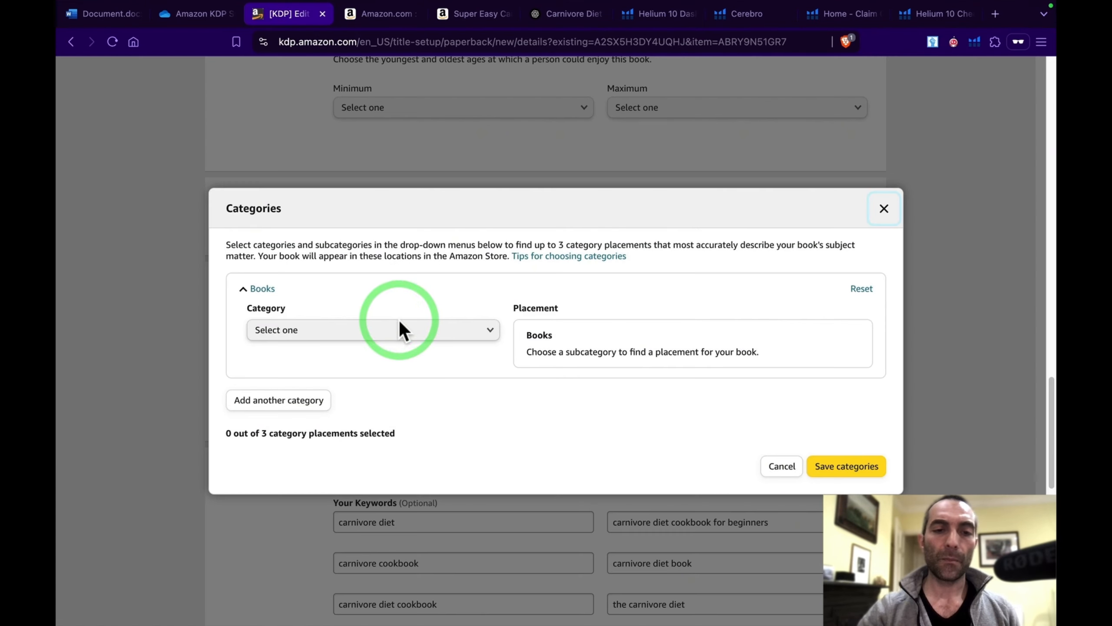
left_click(353, 332)
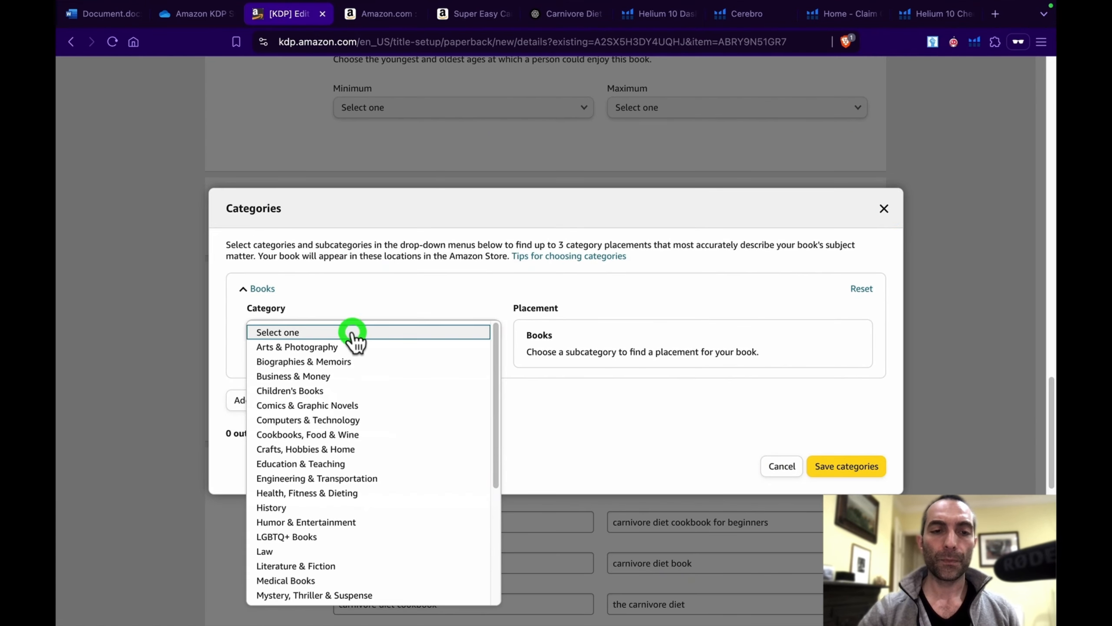
left_click(341, 434)
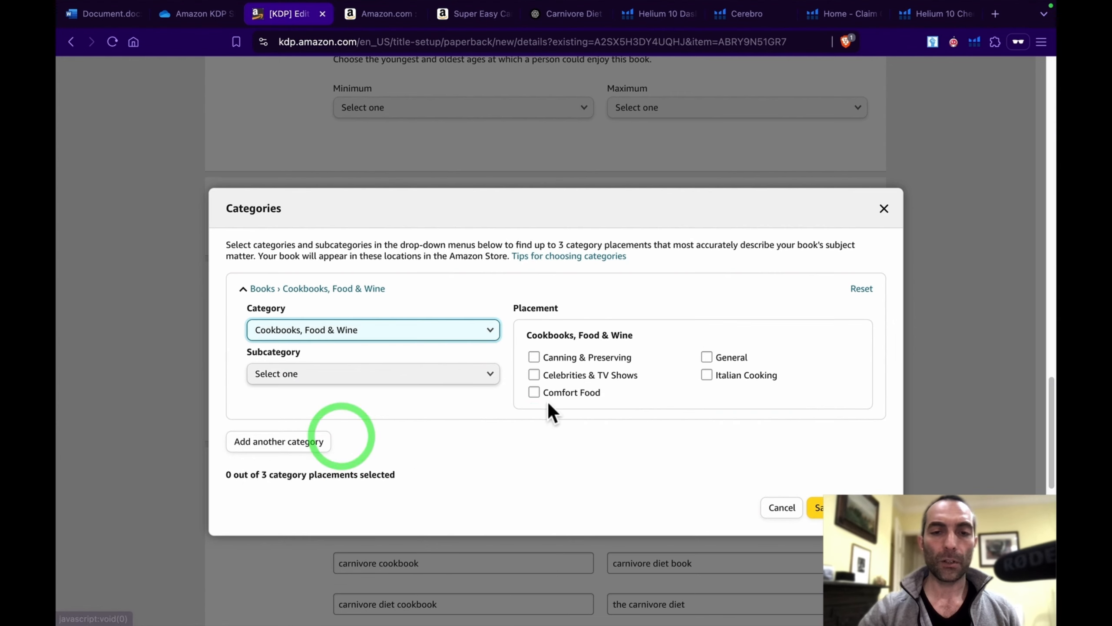
left_click(419, 377)
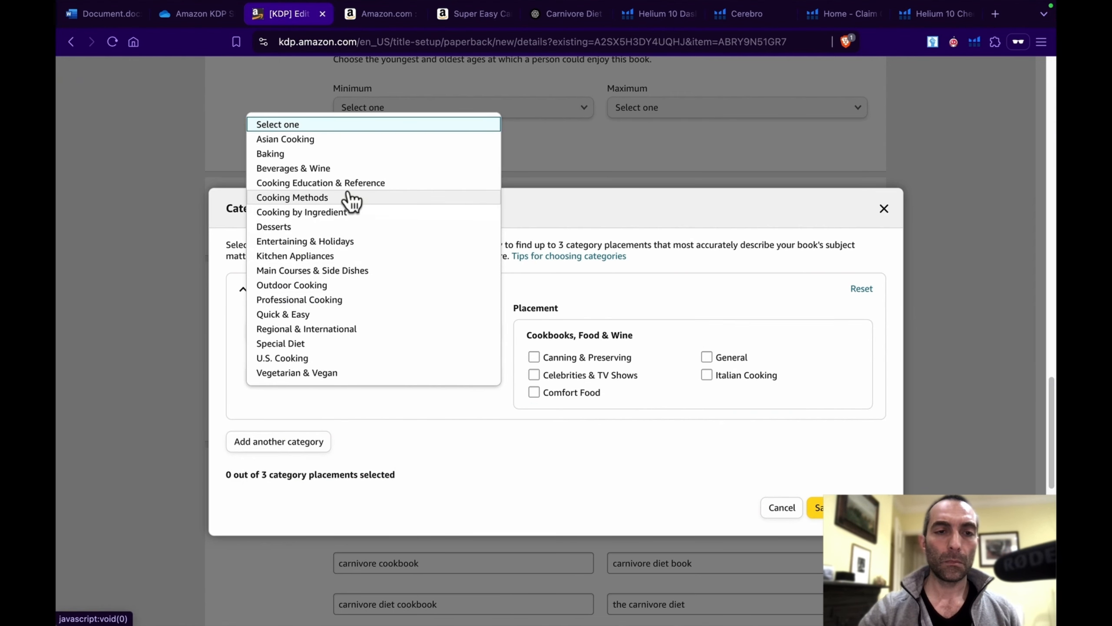
left_click(322, 345)
Step: Try the Vegetarian & Vegan subcategory under Special Diet, and clear that subcategory again
left_click(429, 418)
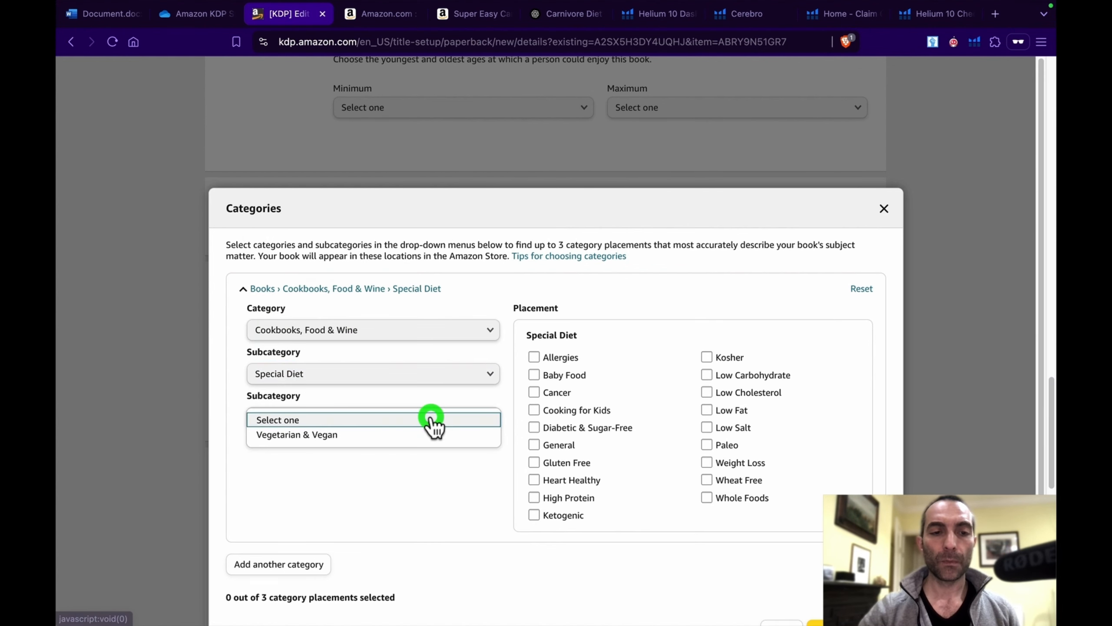
left_click(418, 435)
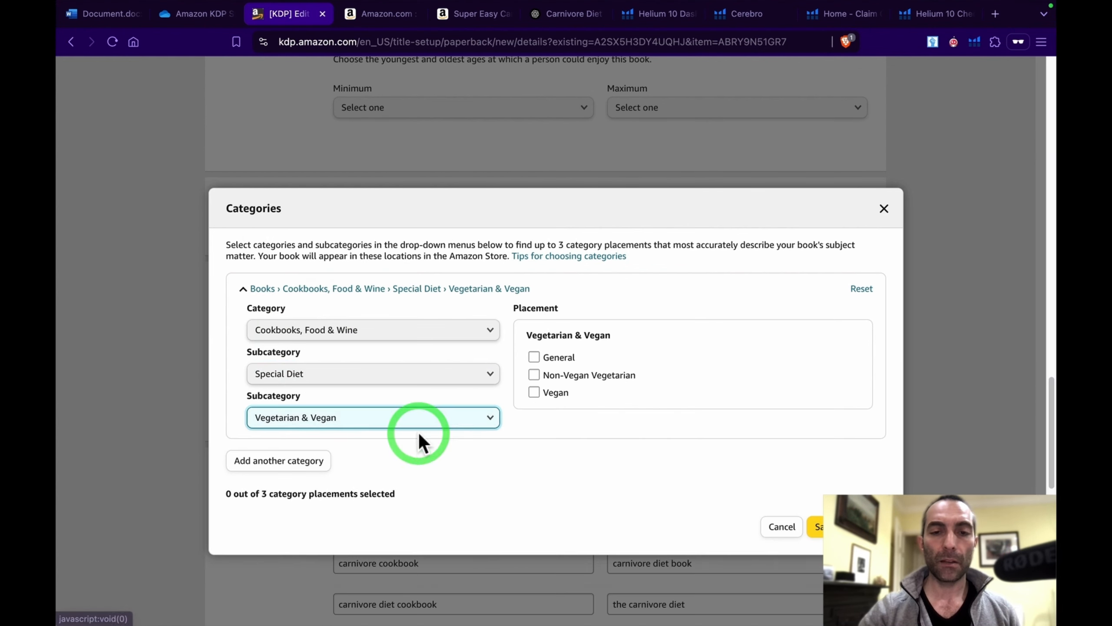
left_click(457, 414)
left_click(443, 419)
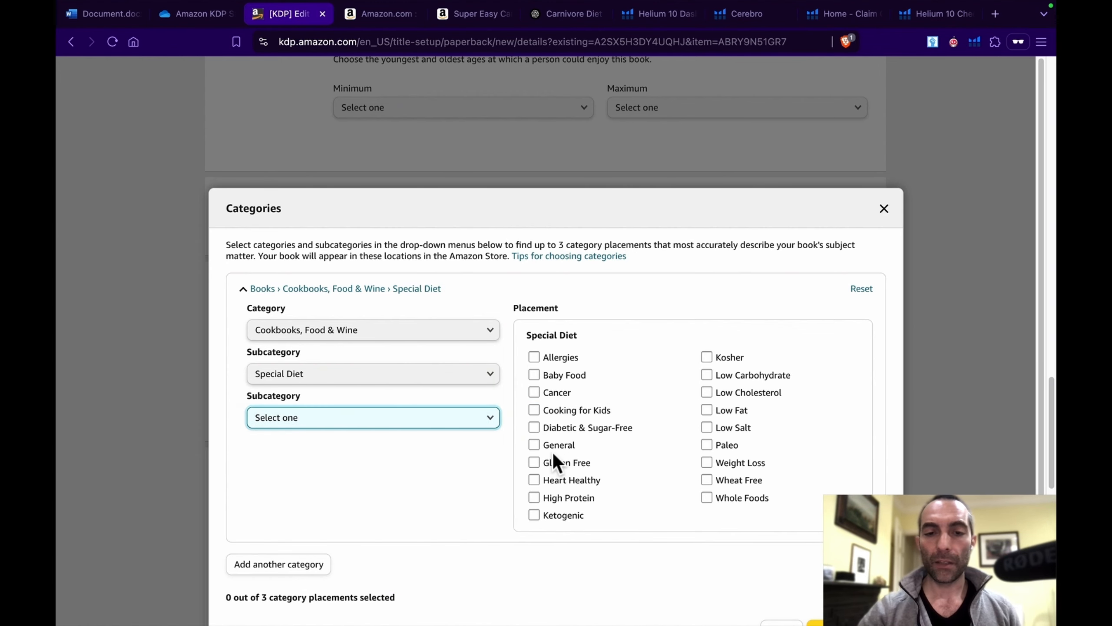
Step: Select the Special Diet placements Heart Healthy, Low Fat and Paleo, and save the categories
left_click(534, 480)
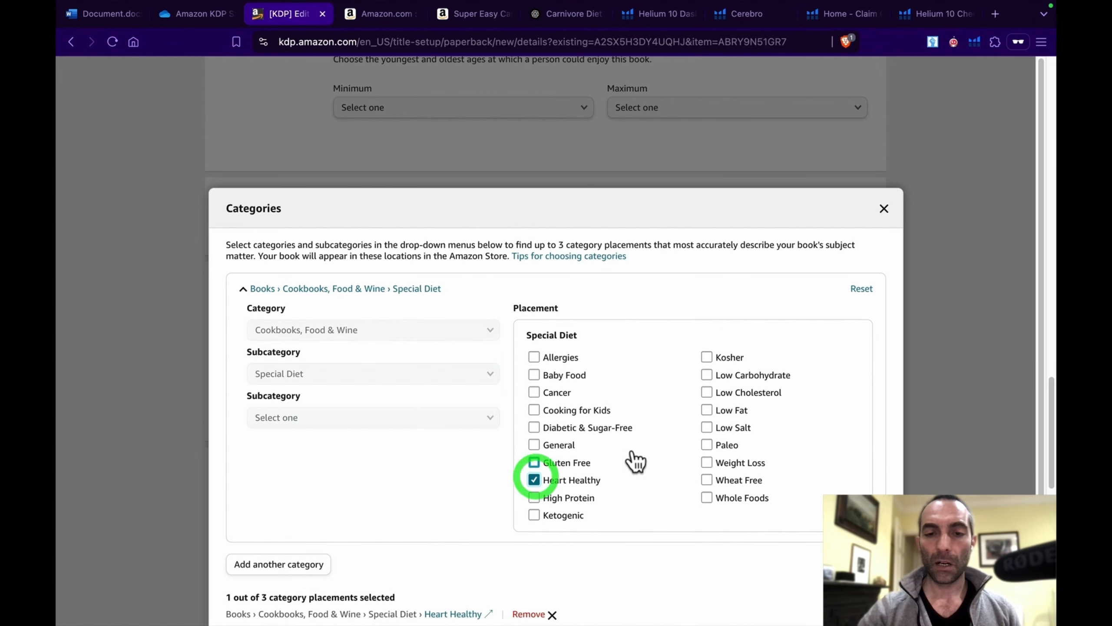
left_click(708, 412)
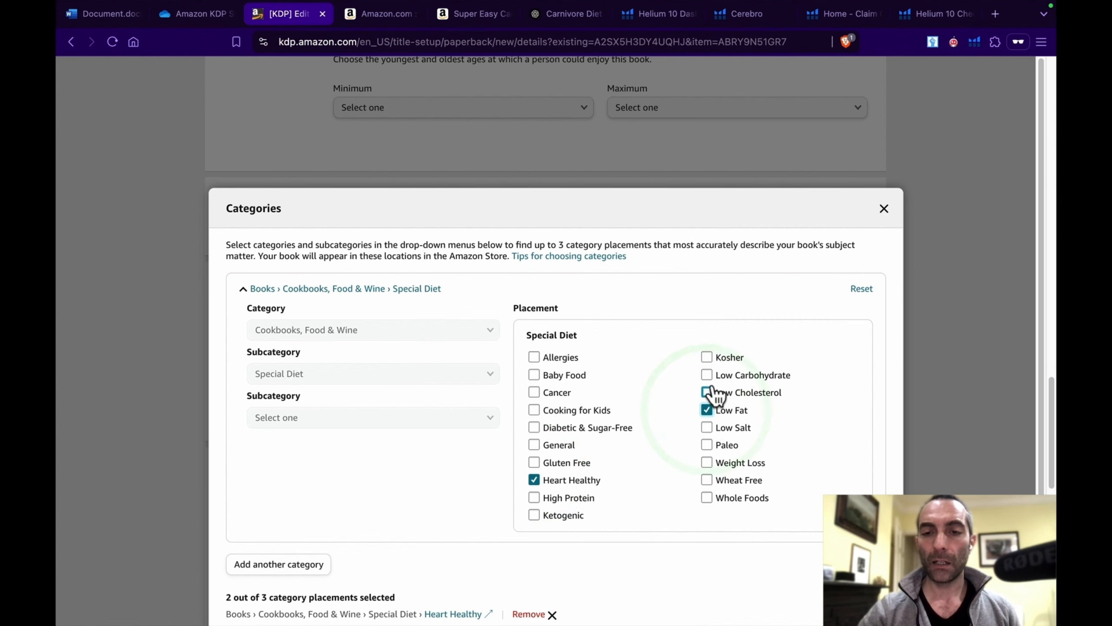
left_click(709, 445)
scroll(712, 447, "down", 2)
scroll(708, 442, "down", 2)
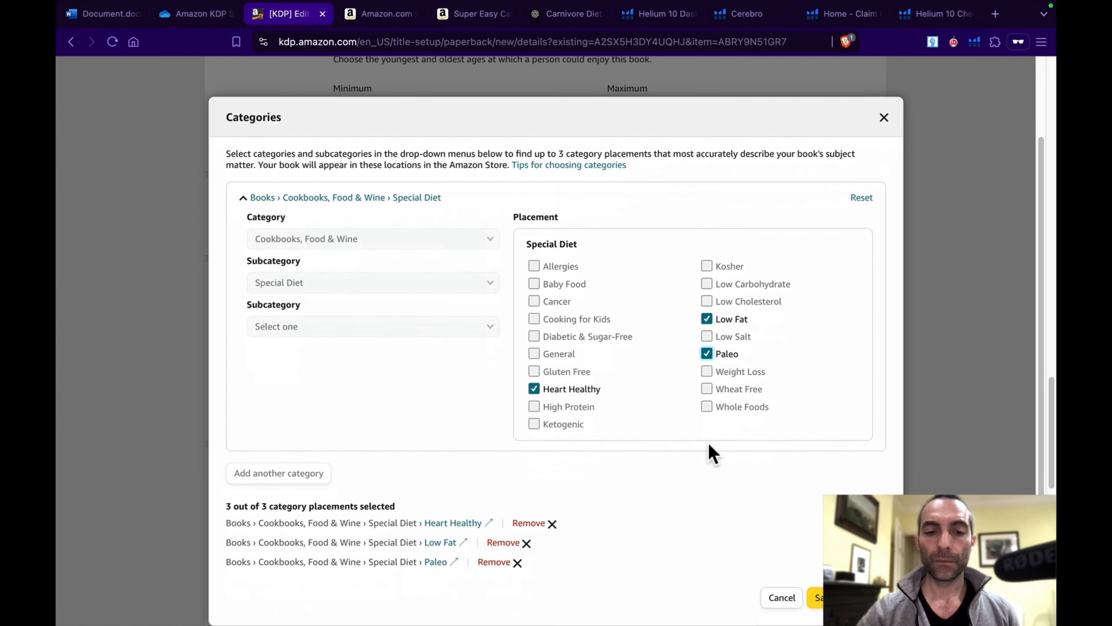
left_click(816, 597)
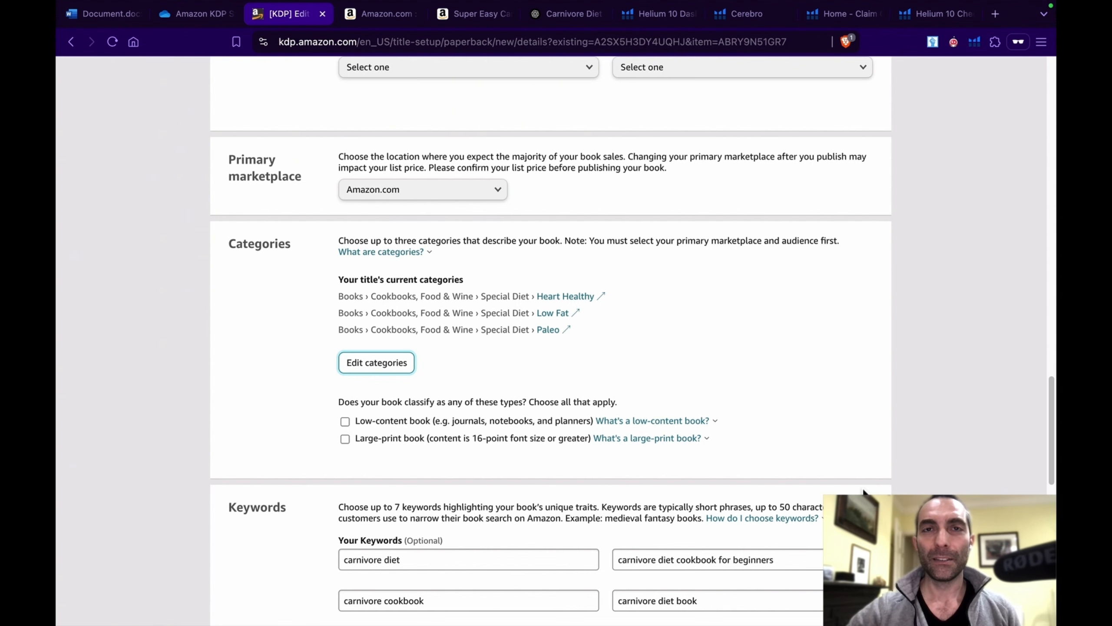
Step: Review the paperback's keywords, publication date and release date, and save the details to continue to Paperback Content
scroll(864, 490, "down", 5)
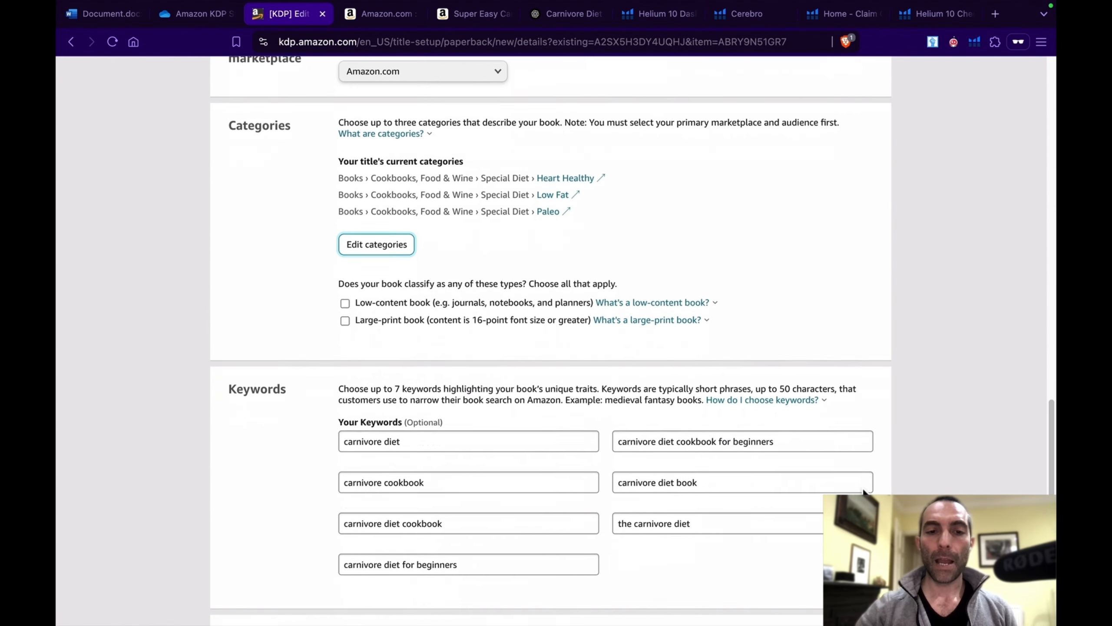
scroll(864, 491, "down", 2)
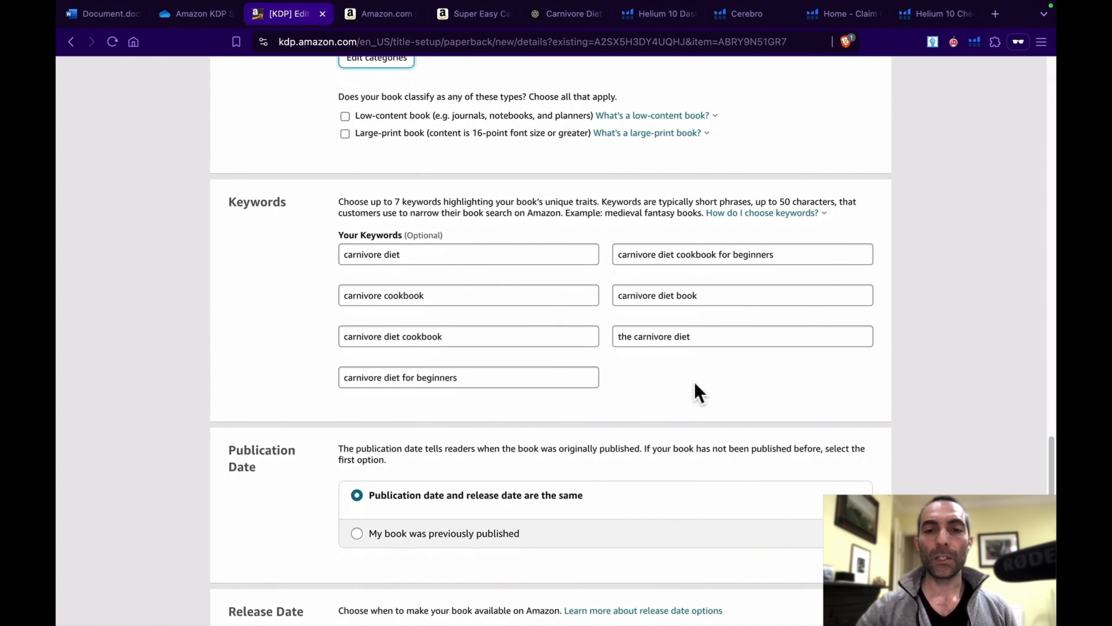
scroll(639, 342, "down", 1)
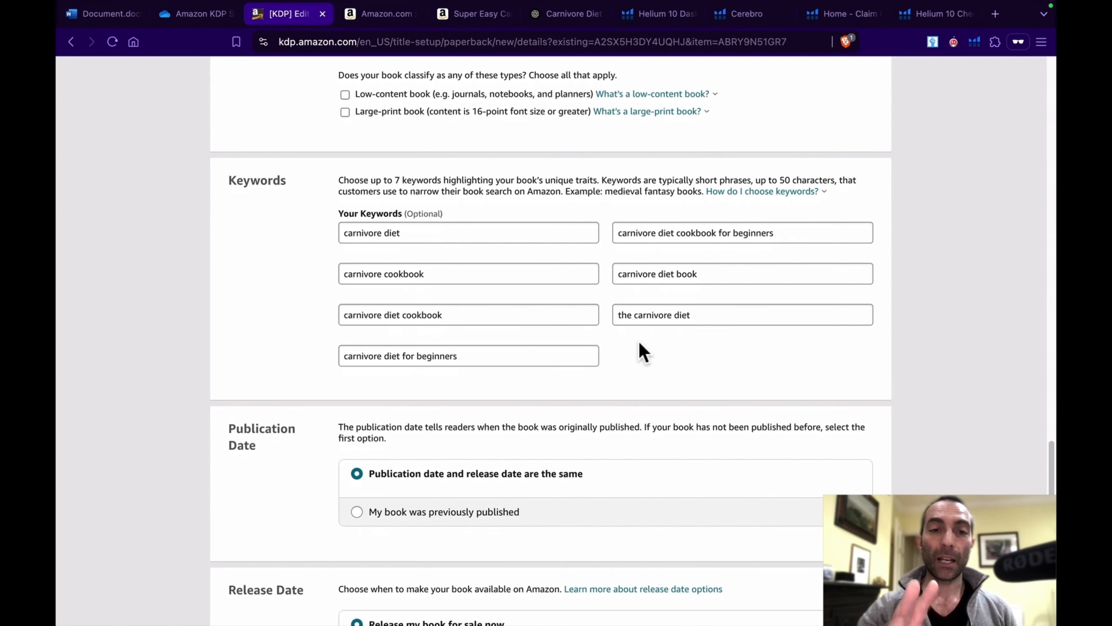
scroll(644, 353, "down", 1)
scroll(643, 353, "down", 1)
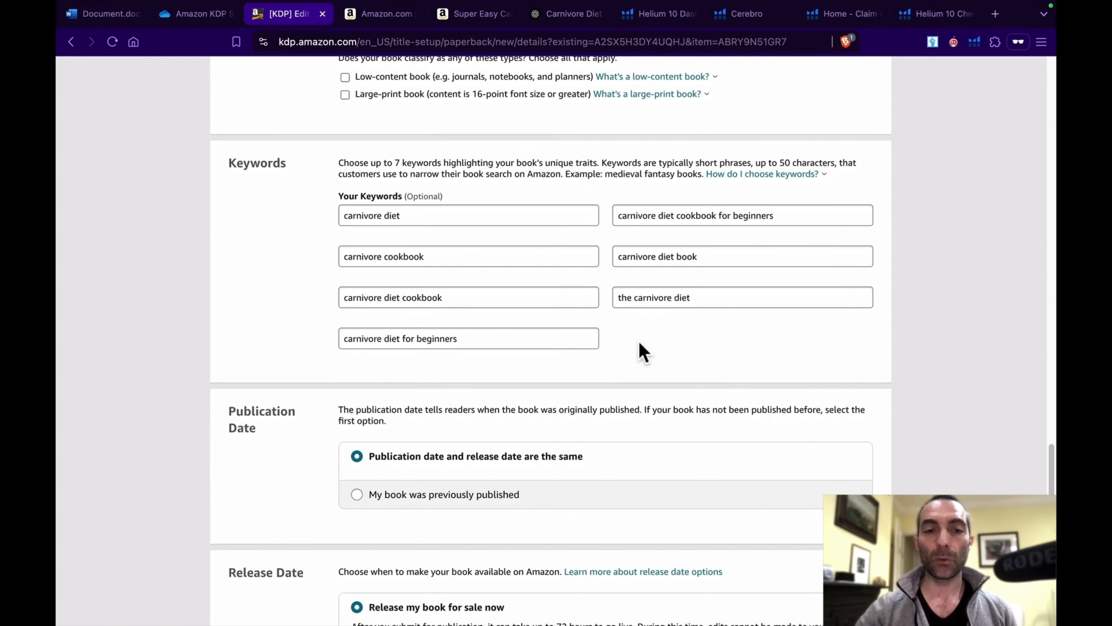
scroll(643, 353, "down", 1)
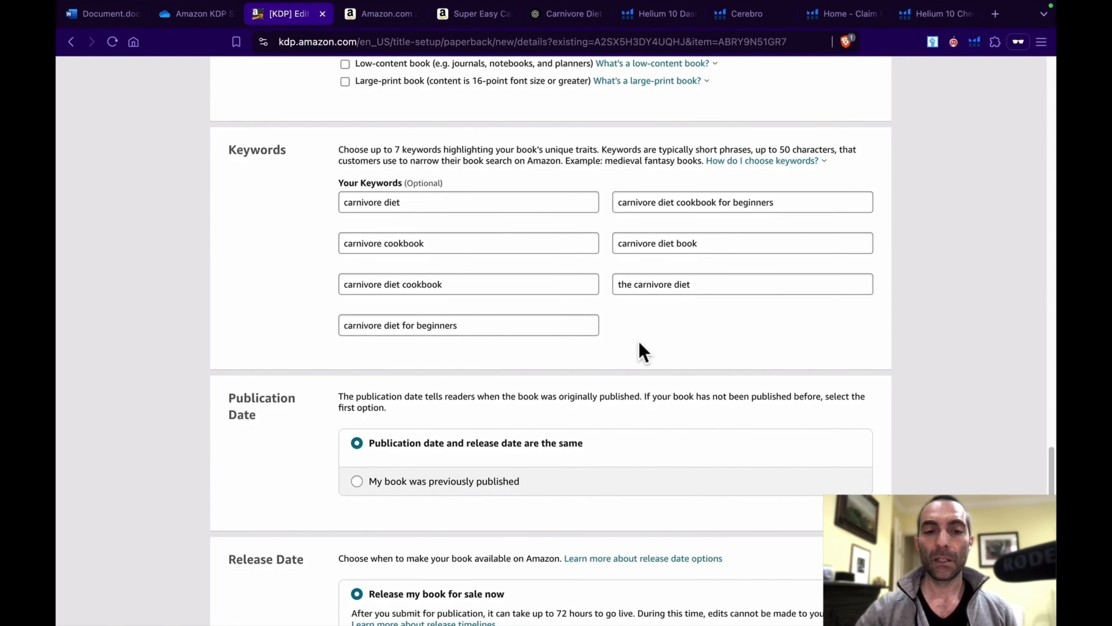
scroll(641, 345, "down", 10)
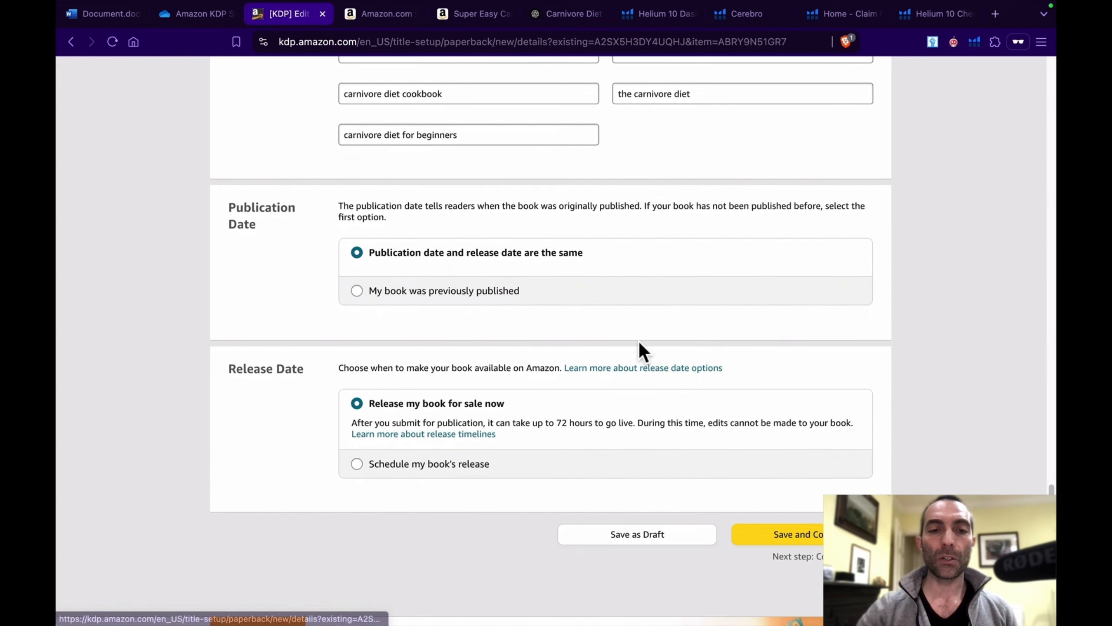
scroll(640, 344, "down", 2)
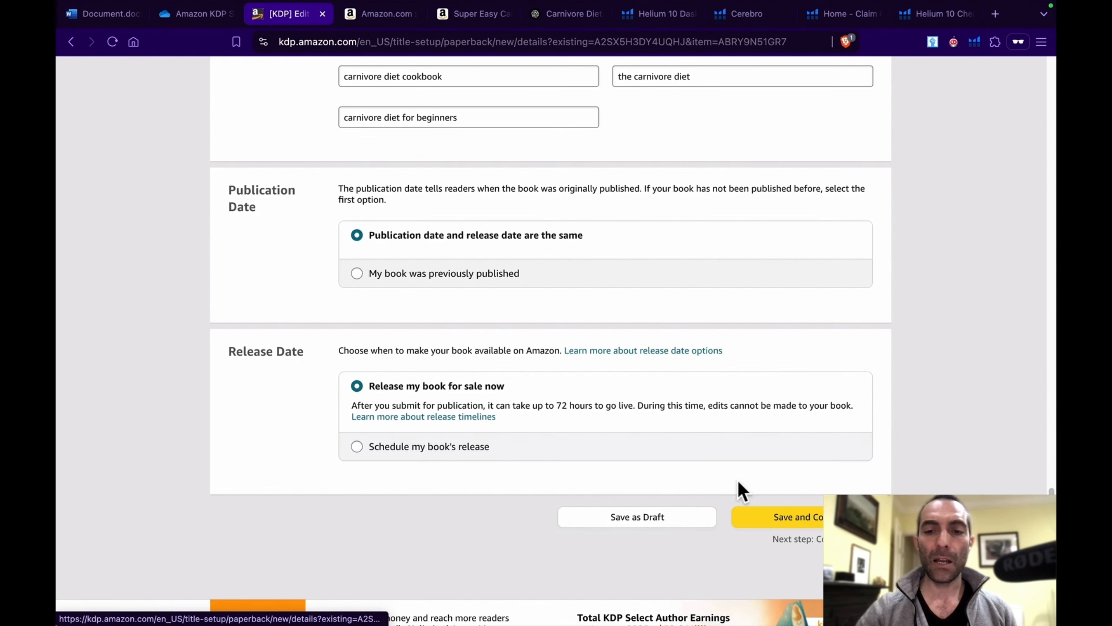
left_click(808, 521)
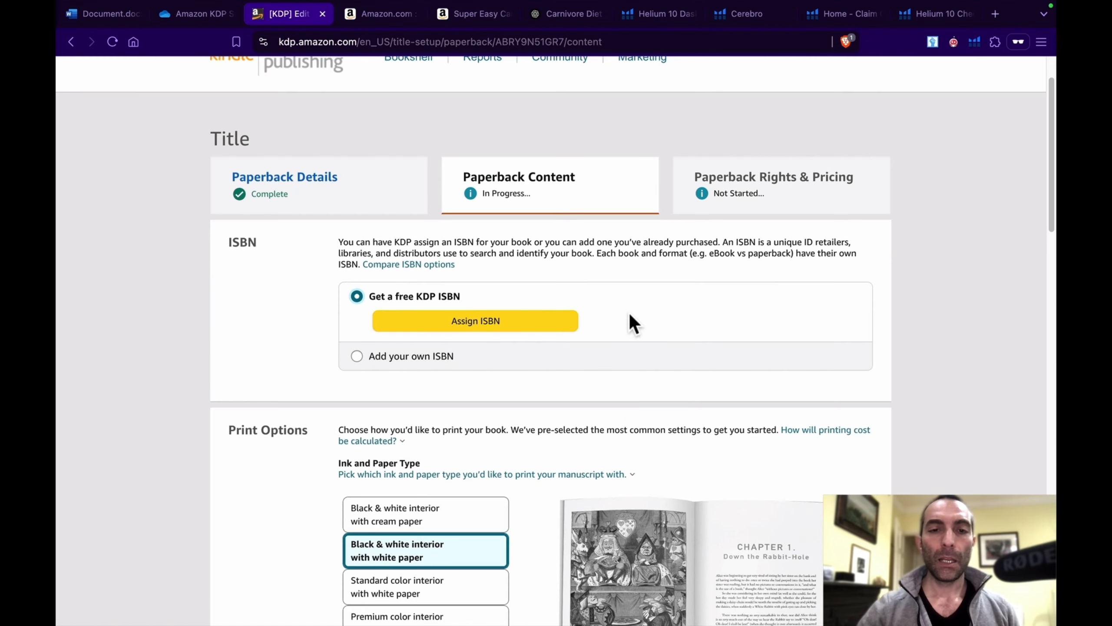
Step: Assign a free KDP ISBN to the paperback
scroll(625, 309, "down", 1)
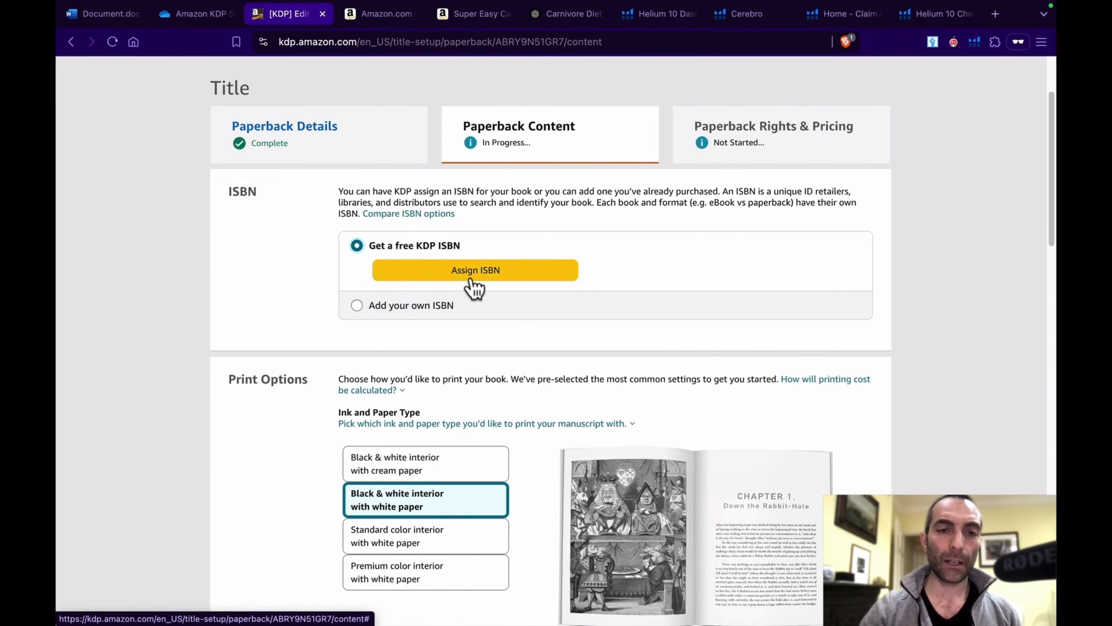
left_click(485, 269)
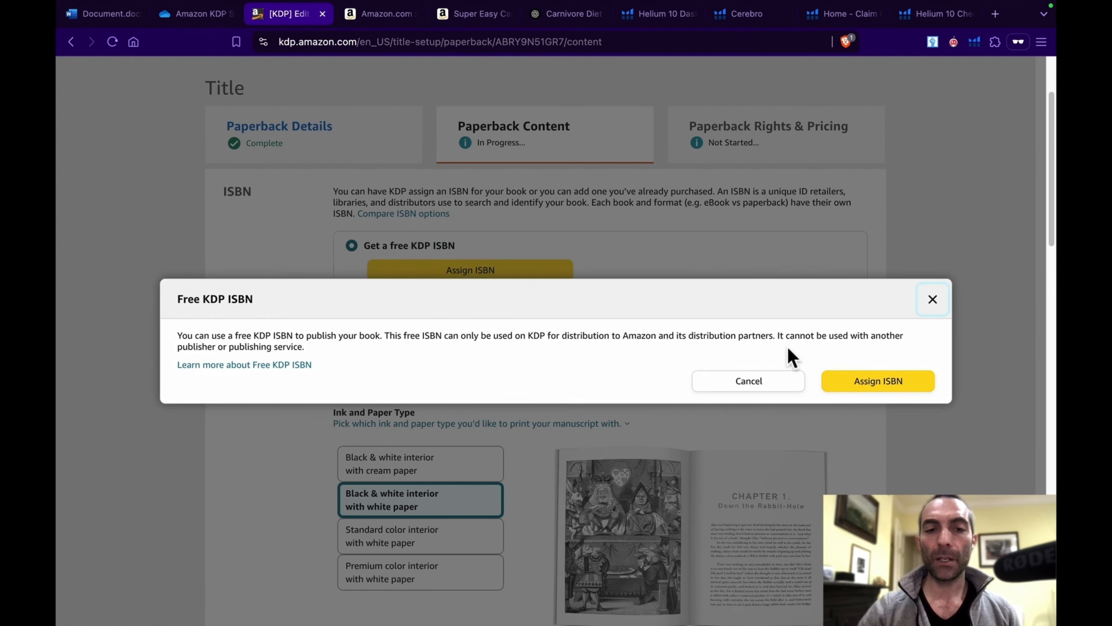
left_click(886, 380)
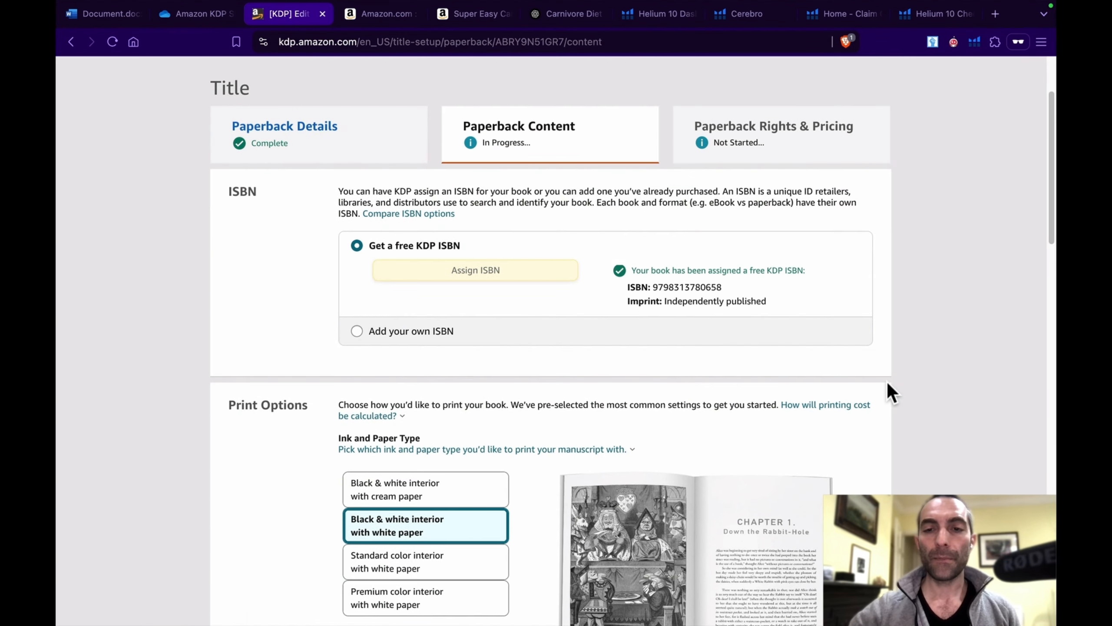
Step: Set the paperback's ink and paper type to Standard color interior with white paper
scroll(887, 384, "down", 6)
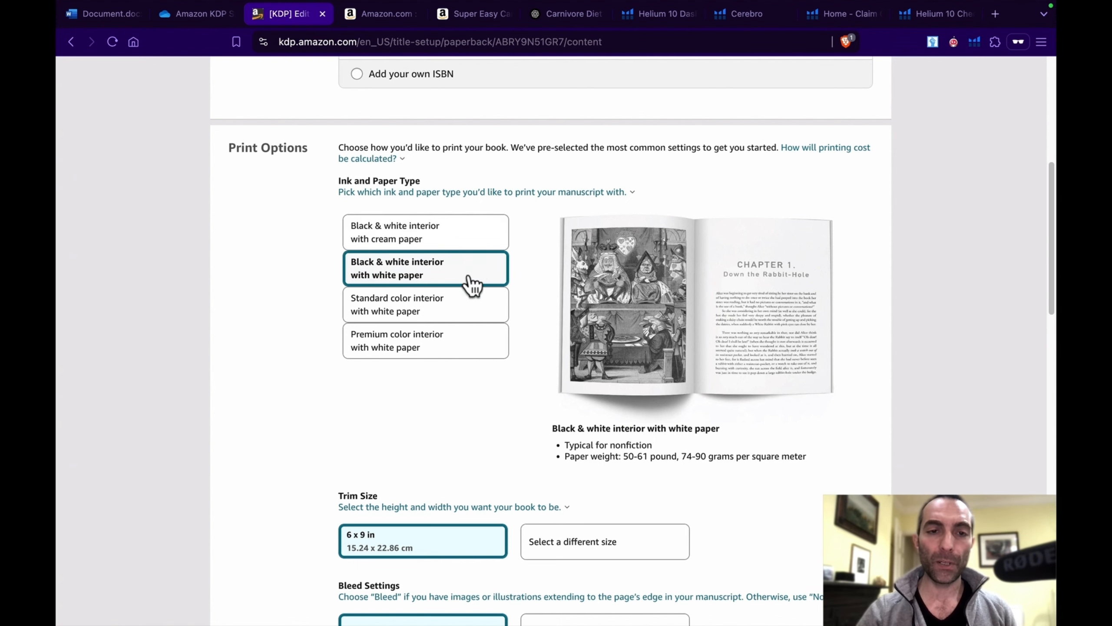
left_click(467, 307)
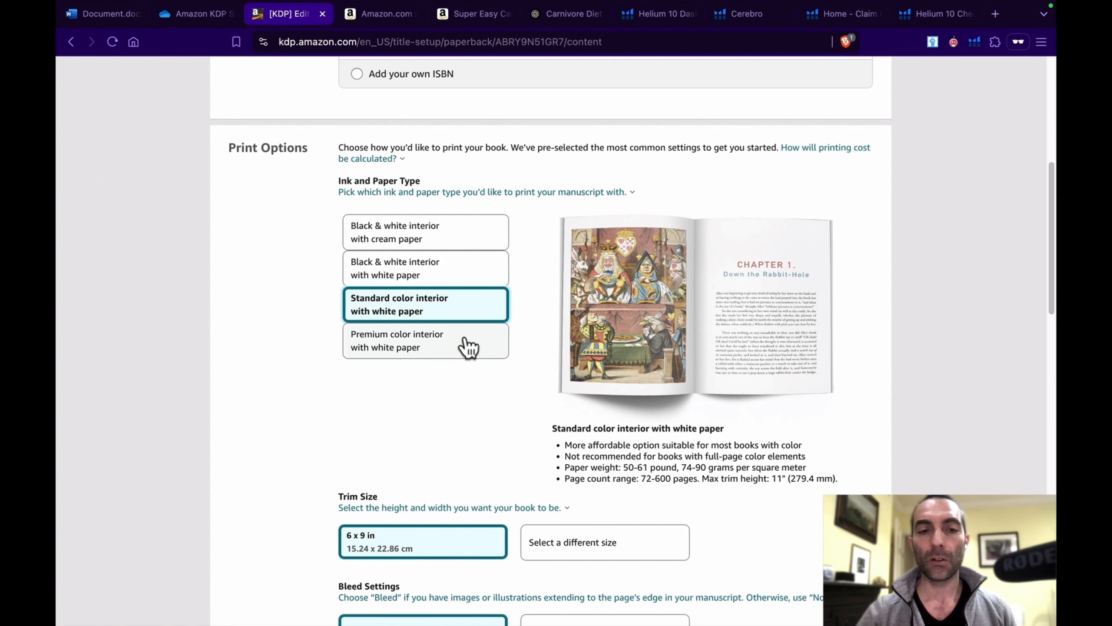
scroll(473, 318, "down", 3)
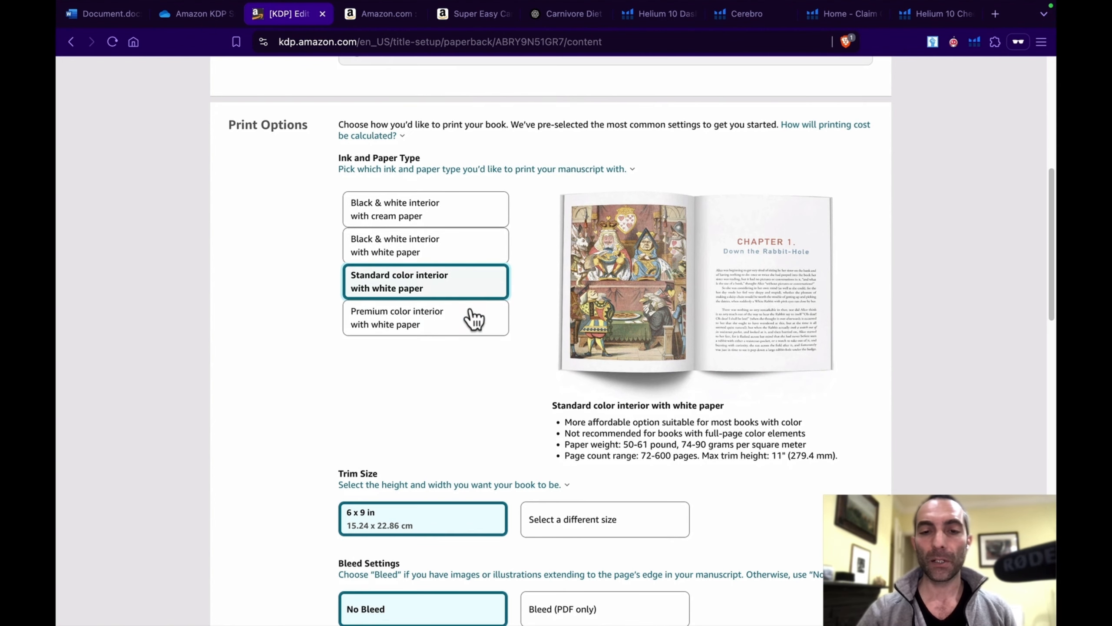
Step: Set the paperback's trim size to the standard 8.5 x 11 in
scroll(473, 318, "down", 4)
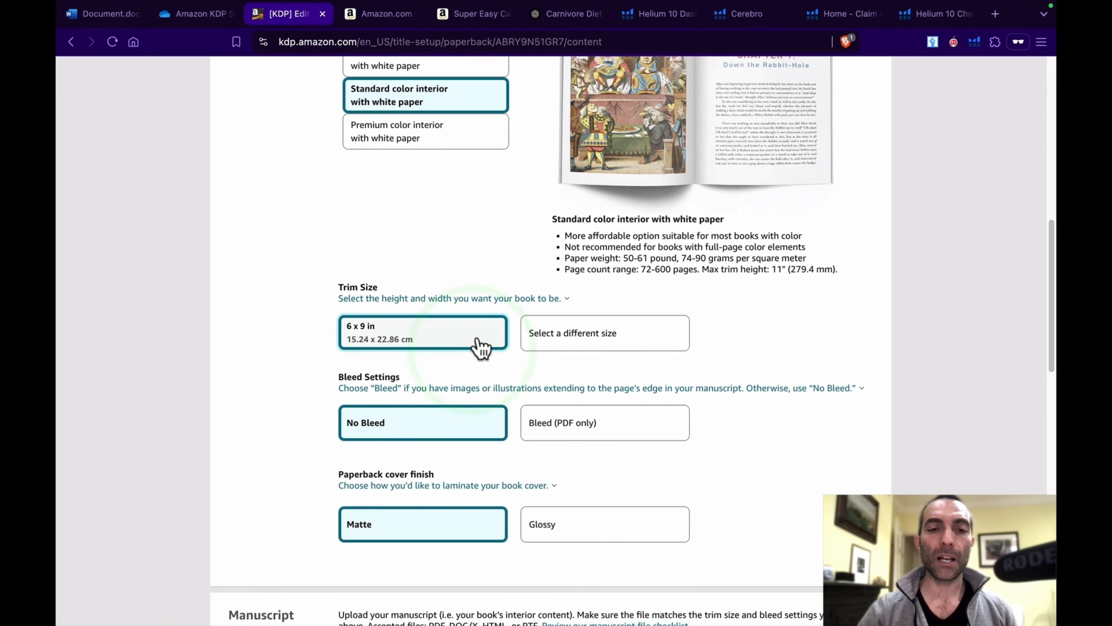
left_click(477, 338)
left_click(449, 334)
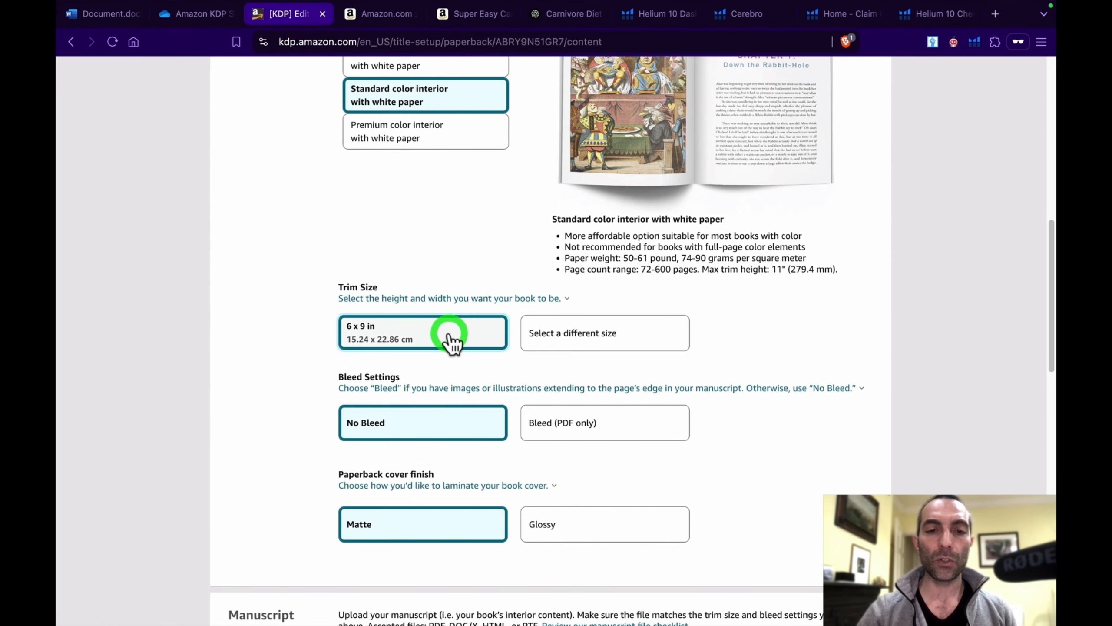
left_click(596, 330)
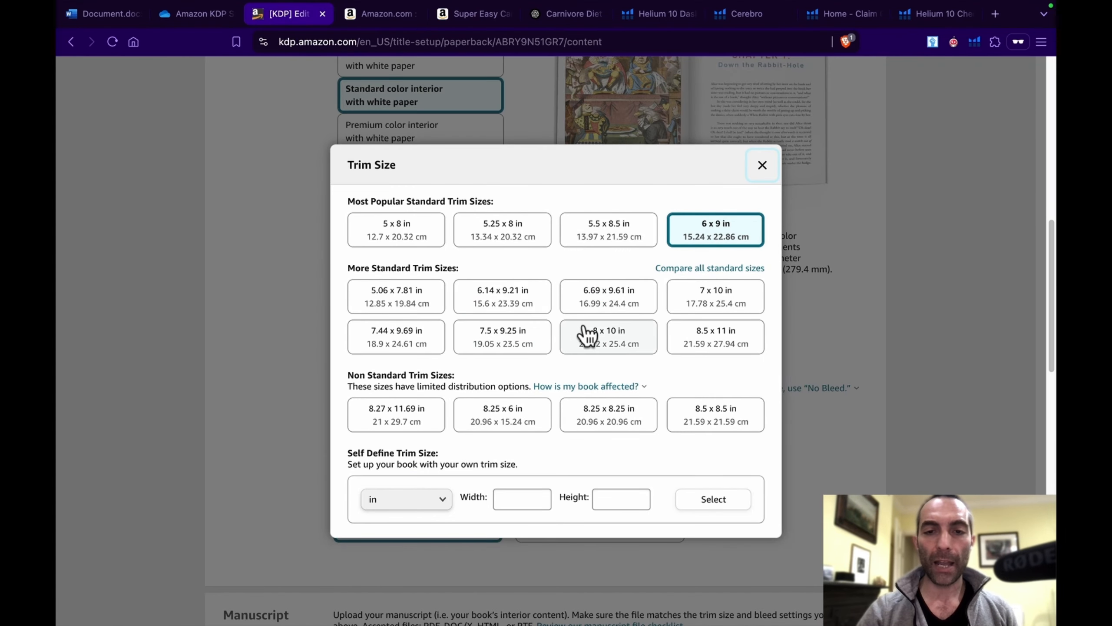
left_click(715, 346)
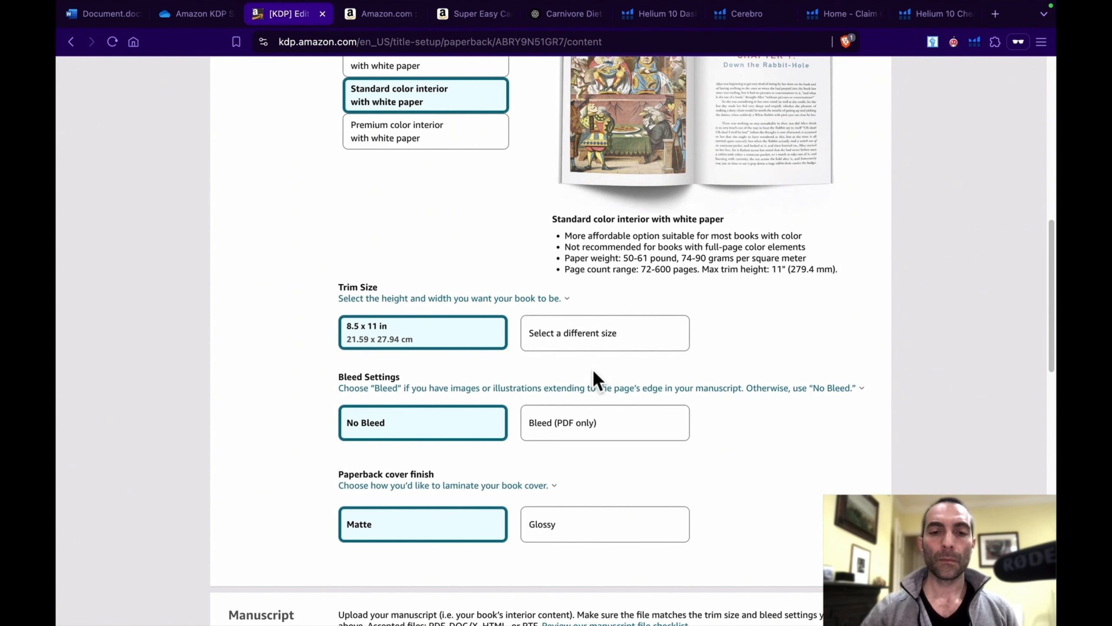
Step: Set the paperback cover finish to Glossy
scroll(459, 435, "down", 3)
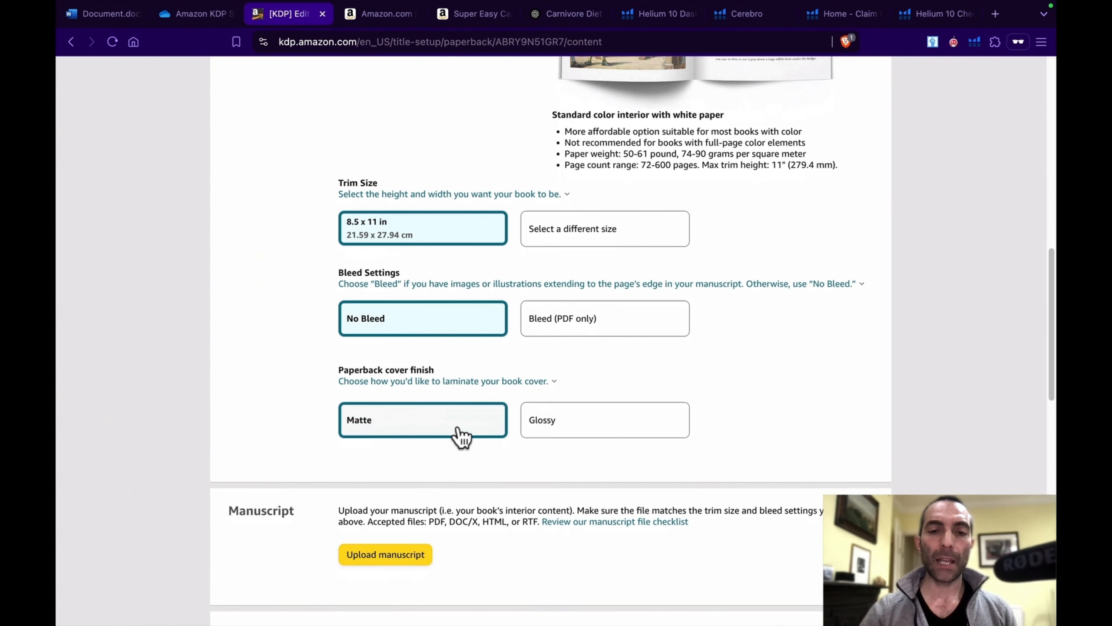
scroll(460, 434, "down", 1)
left_click(591, 383)
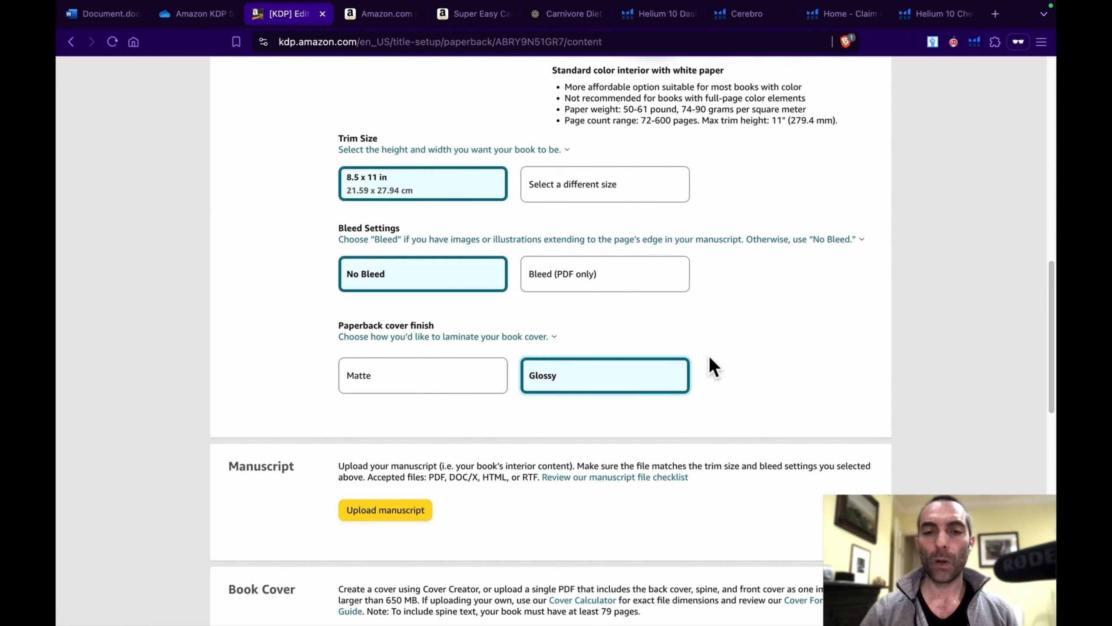
Step: Upload the PDF file with the paperback's interior content as its manuscript
scroll(711, 359, "down", 1)
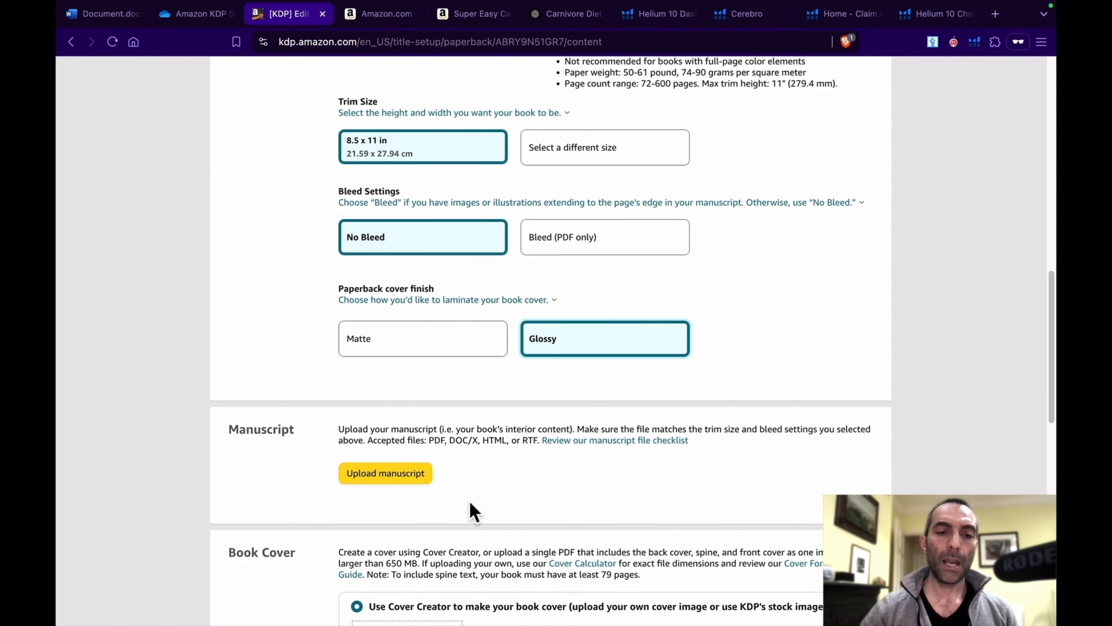
scroll(442, 491, "down", 2)
left_click(391, 415)
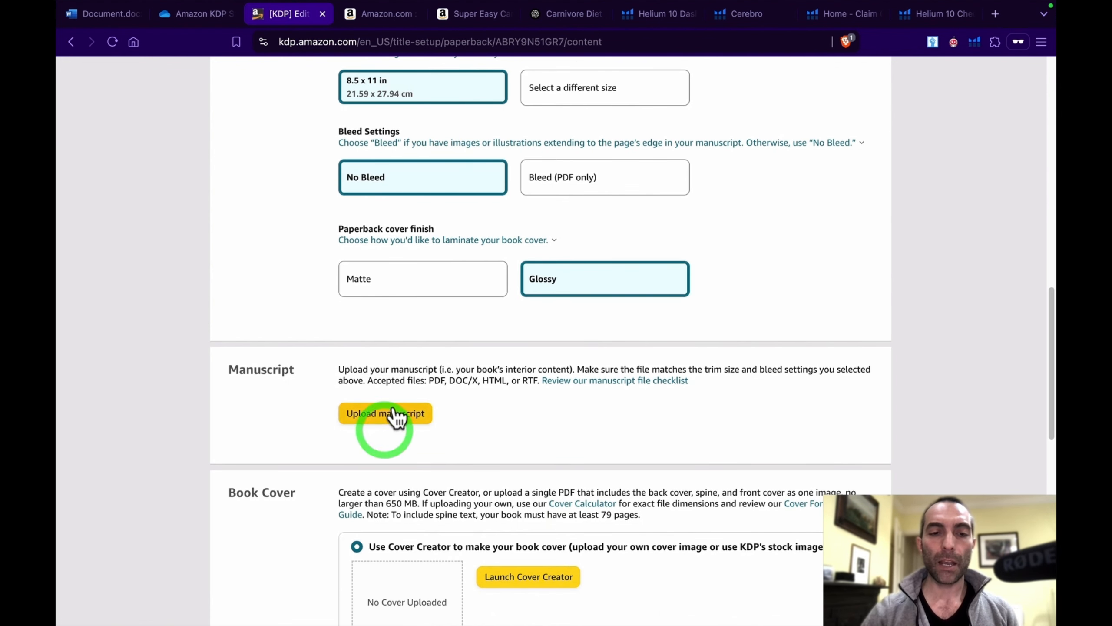
left_click(393, 416)
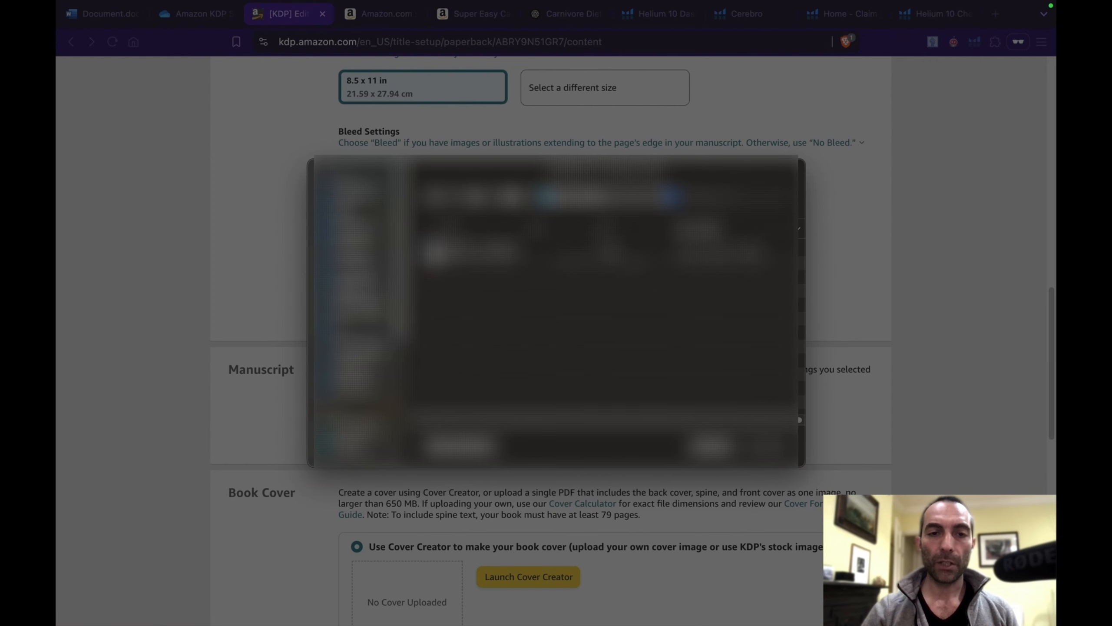
left_click(596, 194)
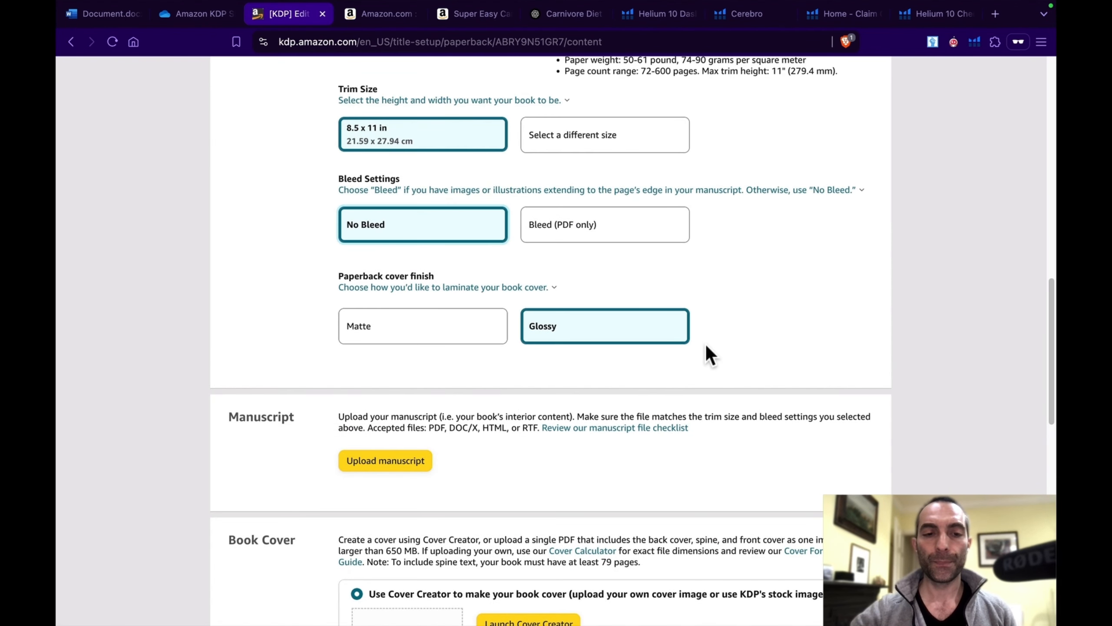
Step: Choose to use an existing print-ready PDF cover and upload the paperback's cover file
scroll(705, 345, "down", 7)
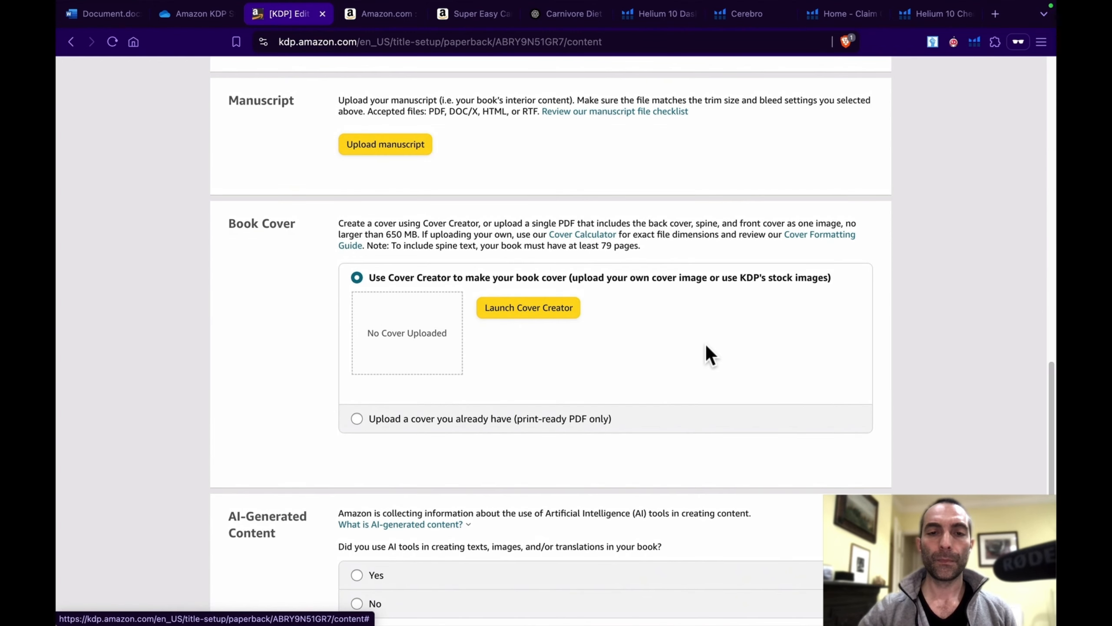
left_click(358, 419)
scroll(702, 386, "down", 3)
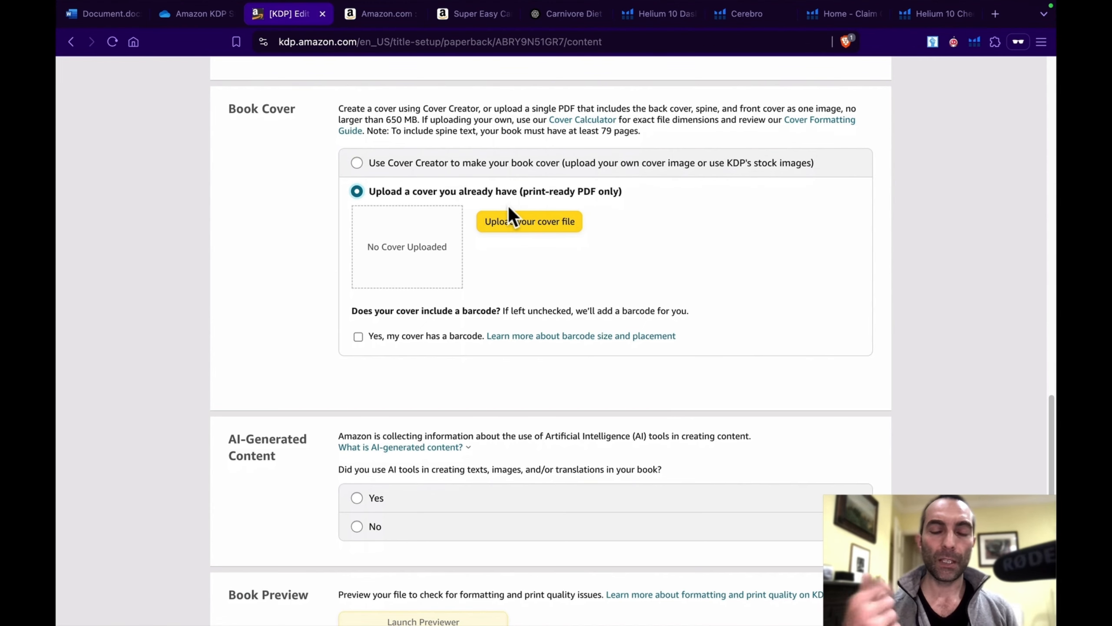
left_click(526, 223)
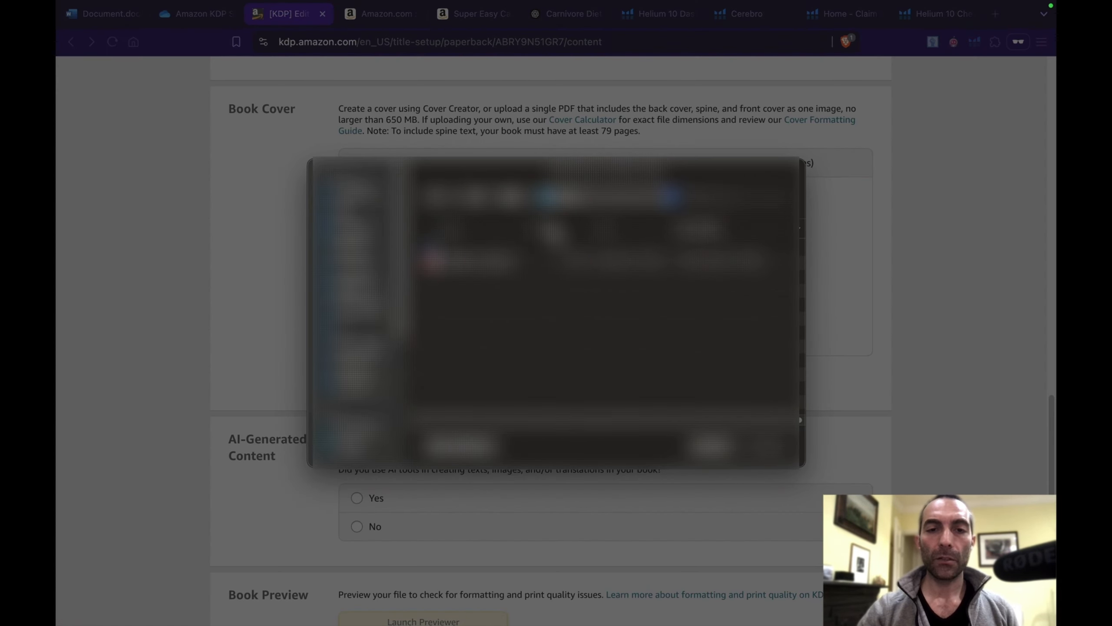
left_click(673, 197)
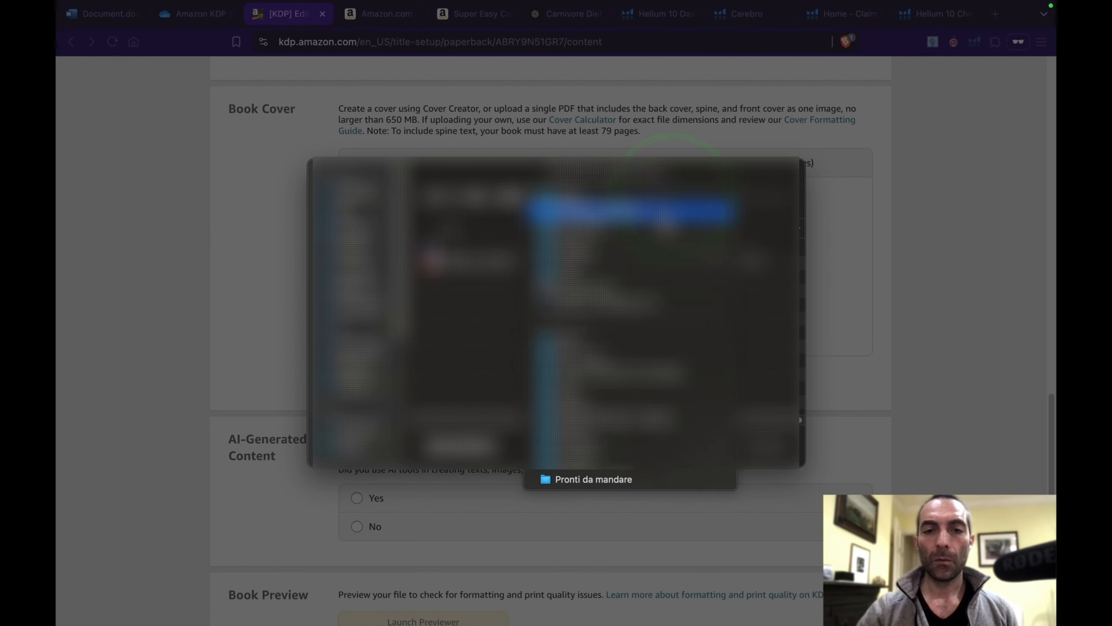
left_click(661, 212)
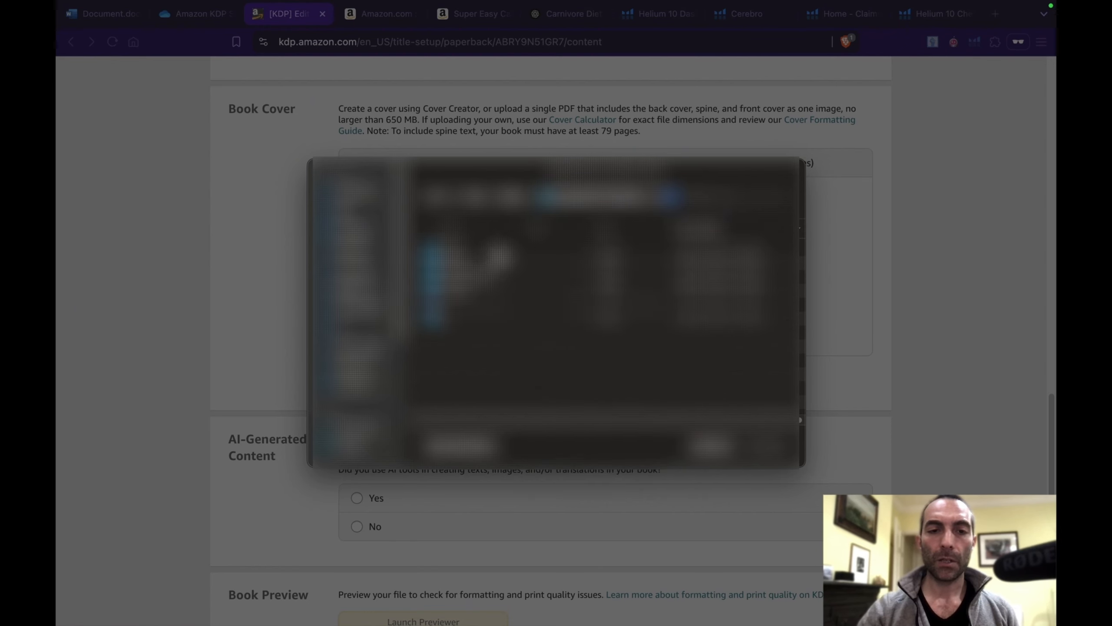
double_click(509, 292)
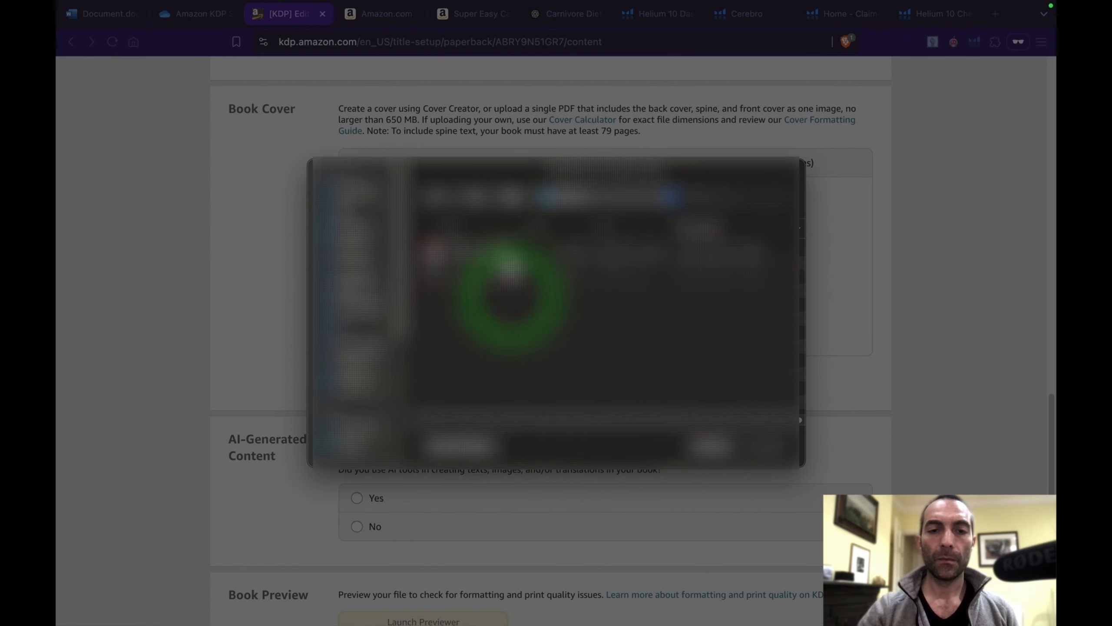
double_click(517, 248)
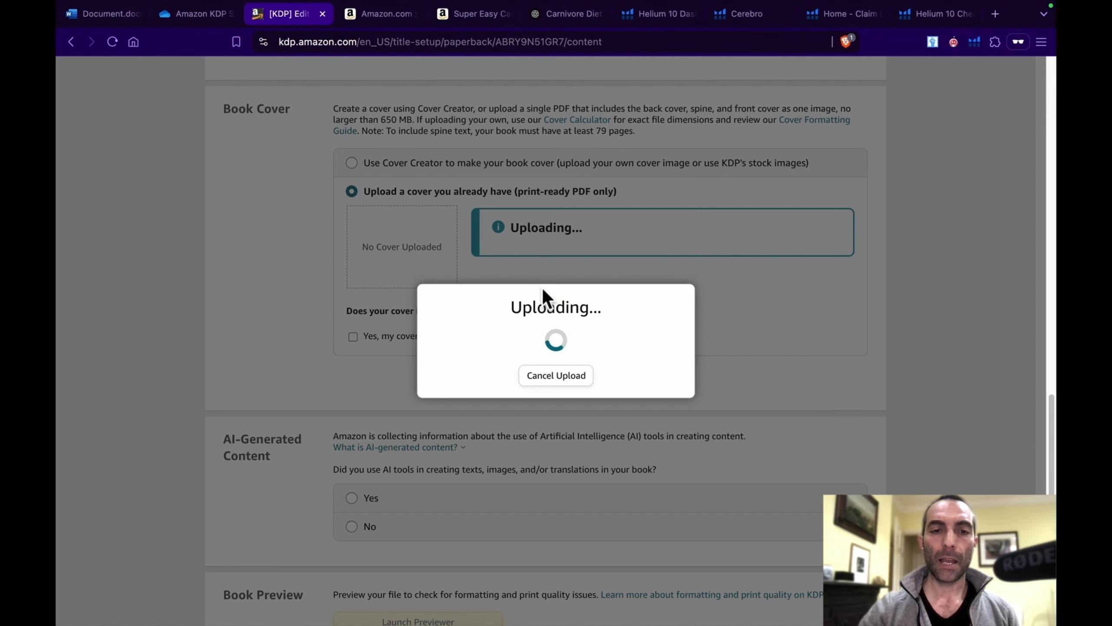
Step: Declare AI-generated texts as "Some sections, with extensive editing" and name ChatGPT as the tool used
scroll(726, 305, "down", 4)
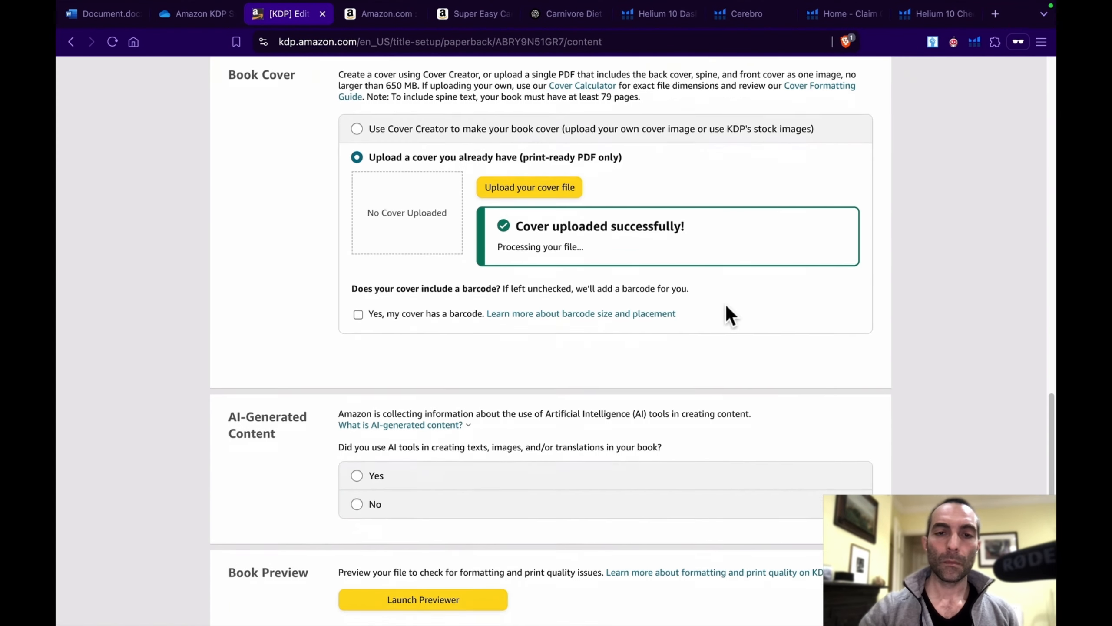
scroll(726, 305, "down", 5)
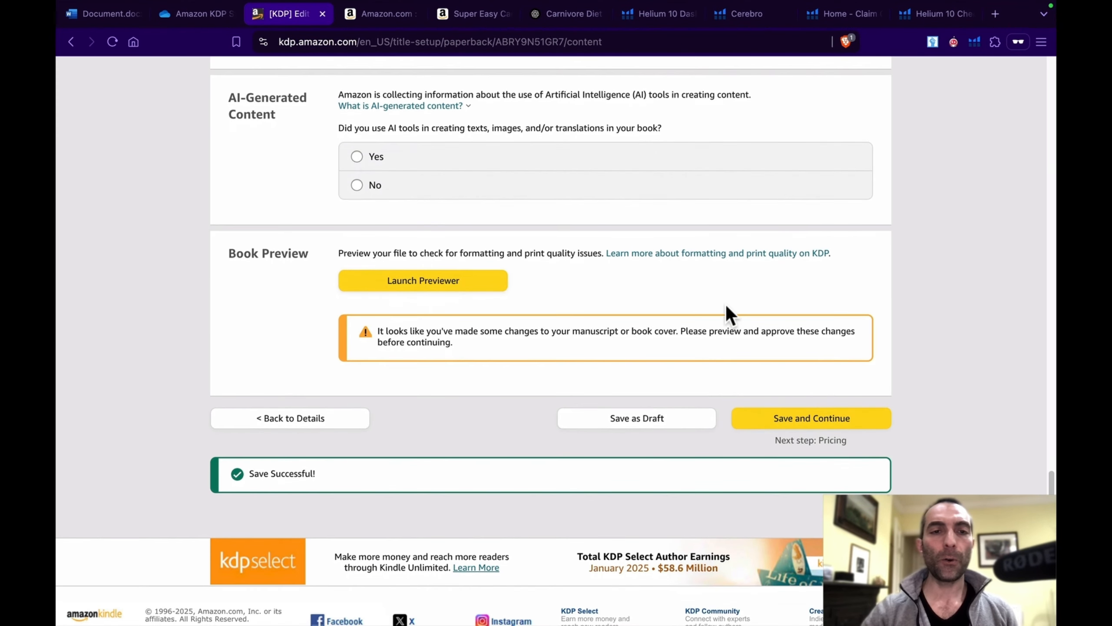
left_click(358, 157)
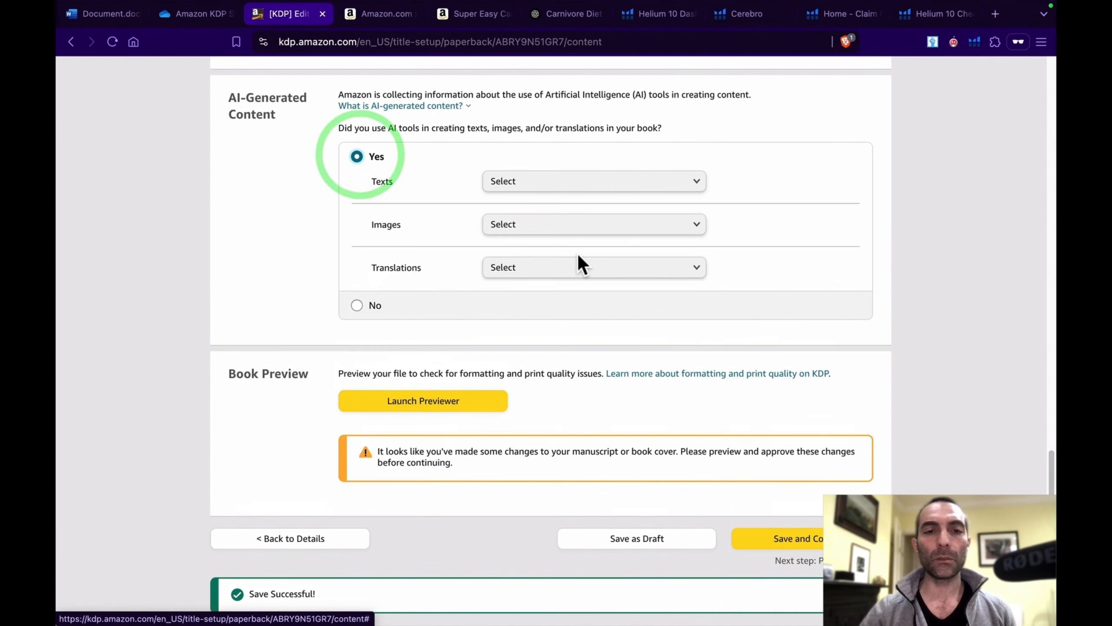
left_click(633, 182)
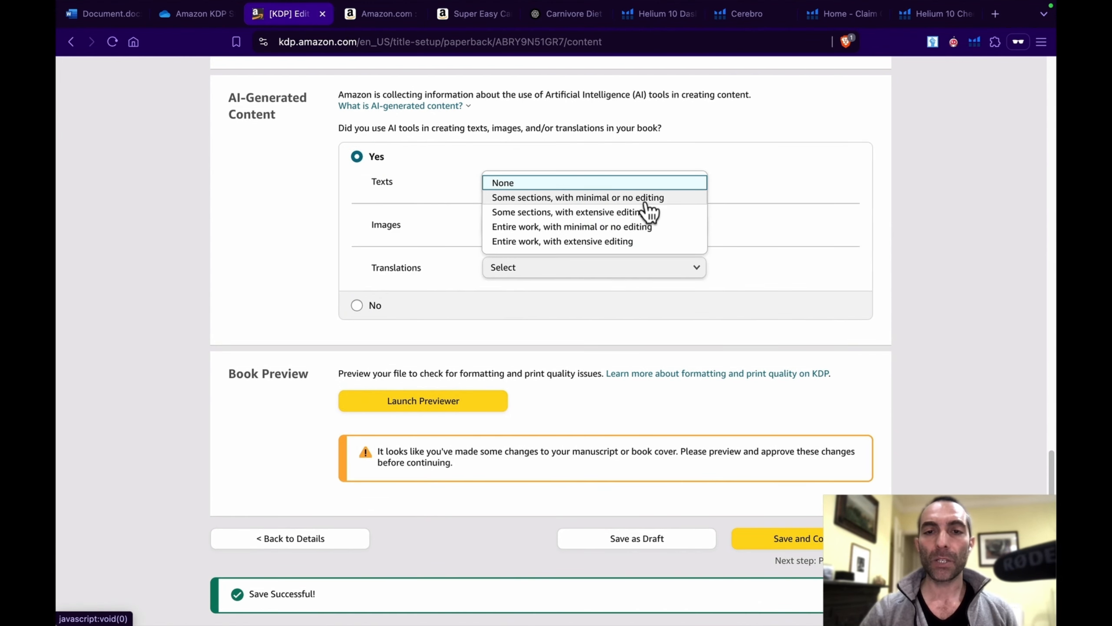
left_click(646, 213)
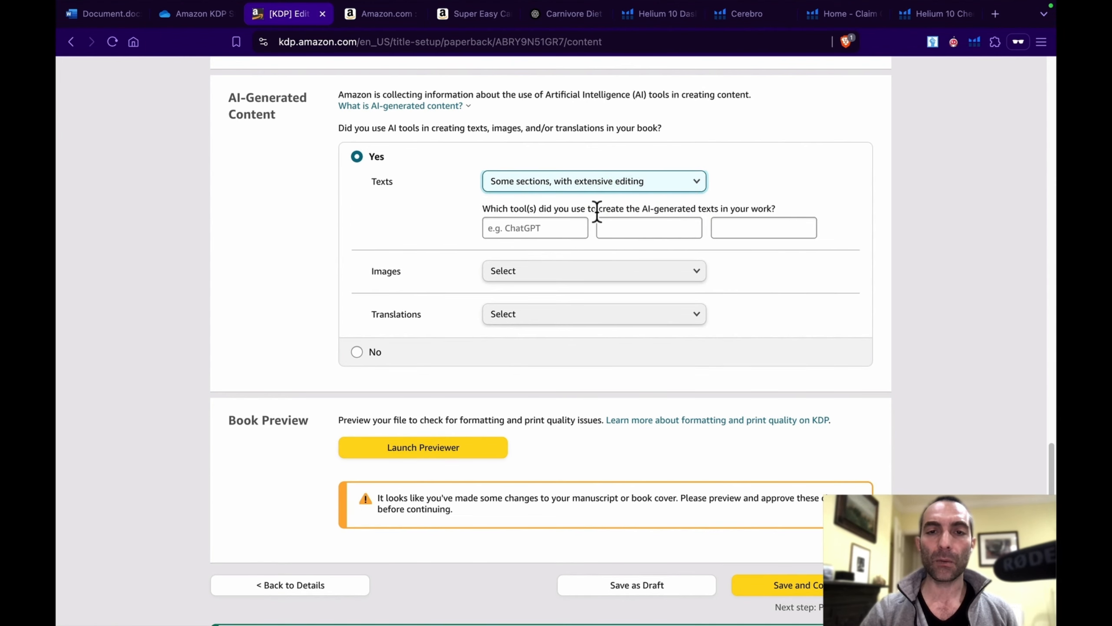
left_click(557, 228)
type("ChatGPT")
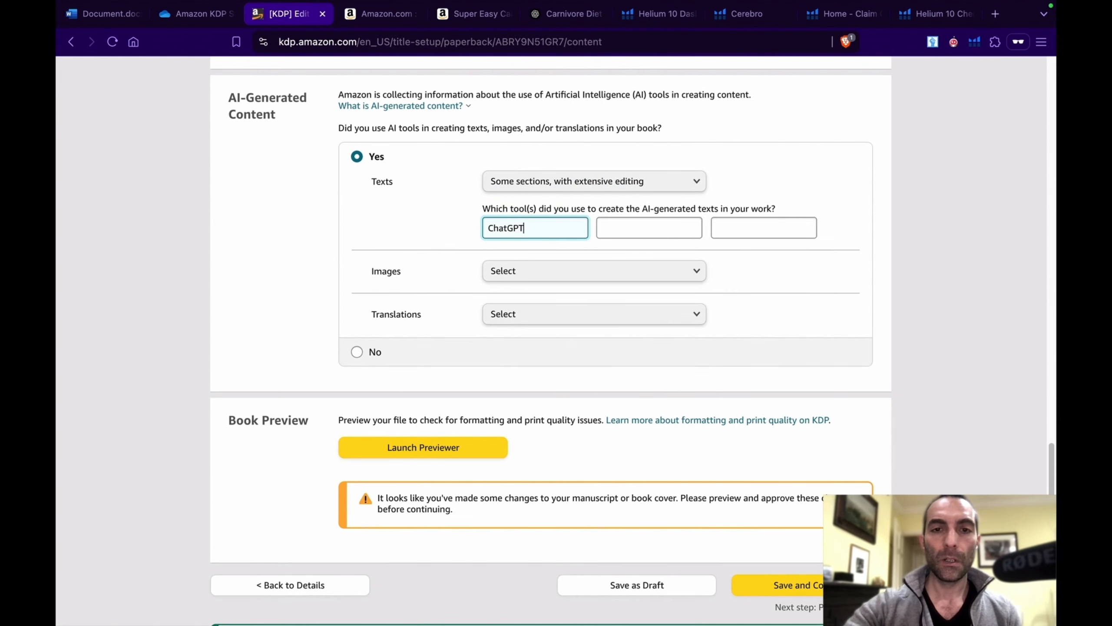
Step: Set the AI-generated images and AI-generated translations declarations to None
left_click(570, 270)
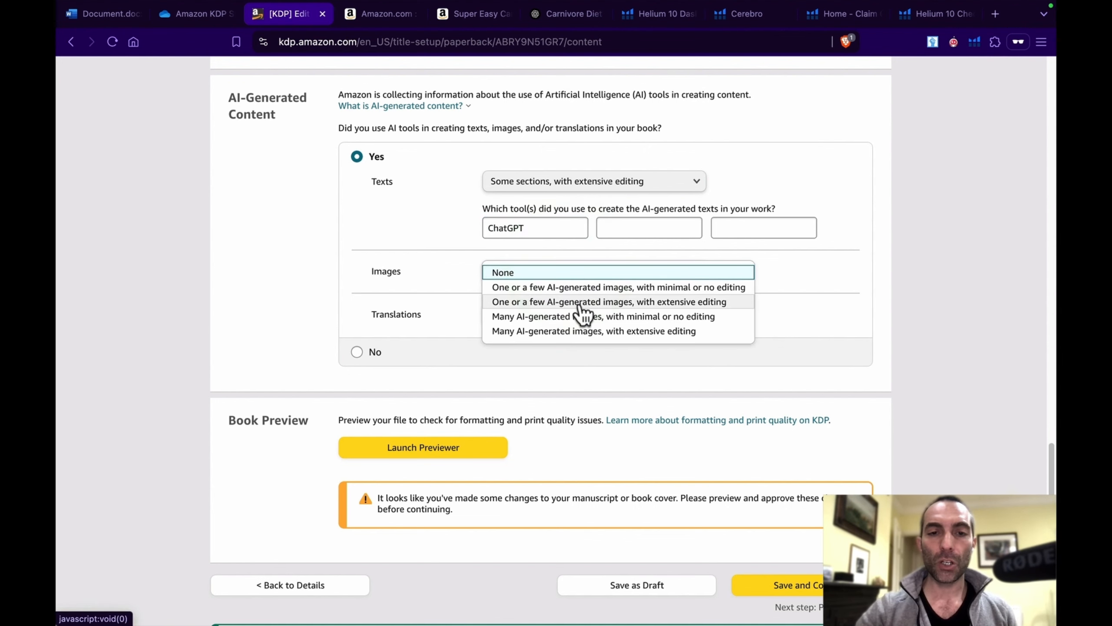
left_click(595, 272)
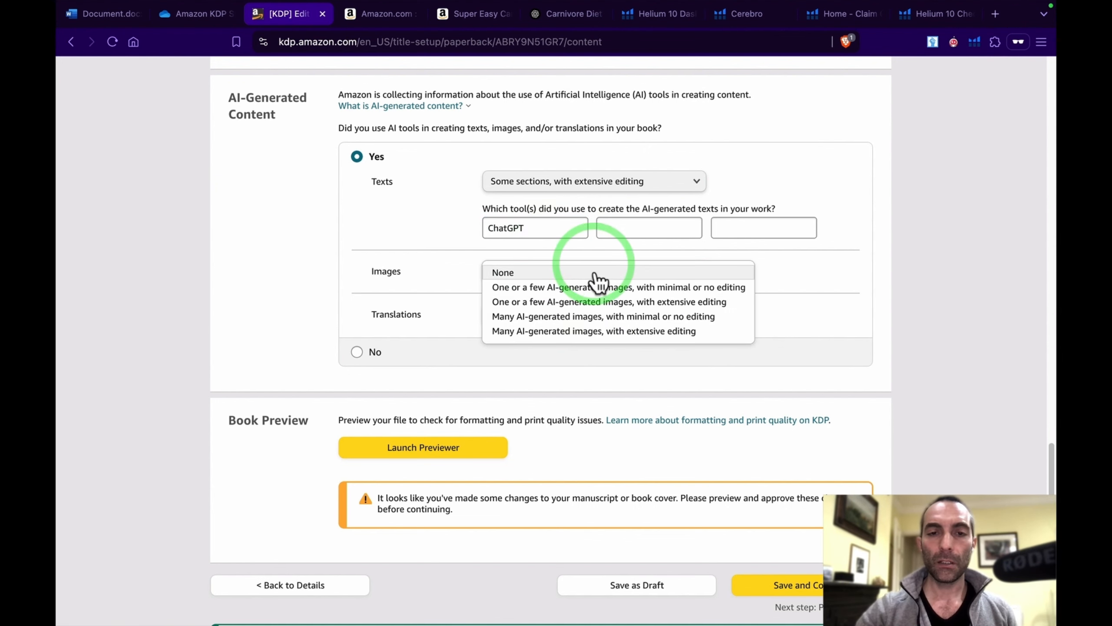
left_click(598, 315)
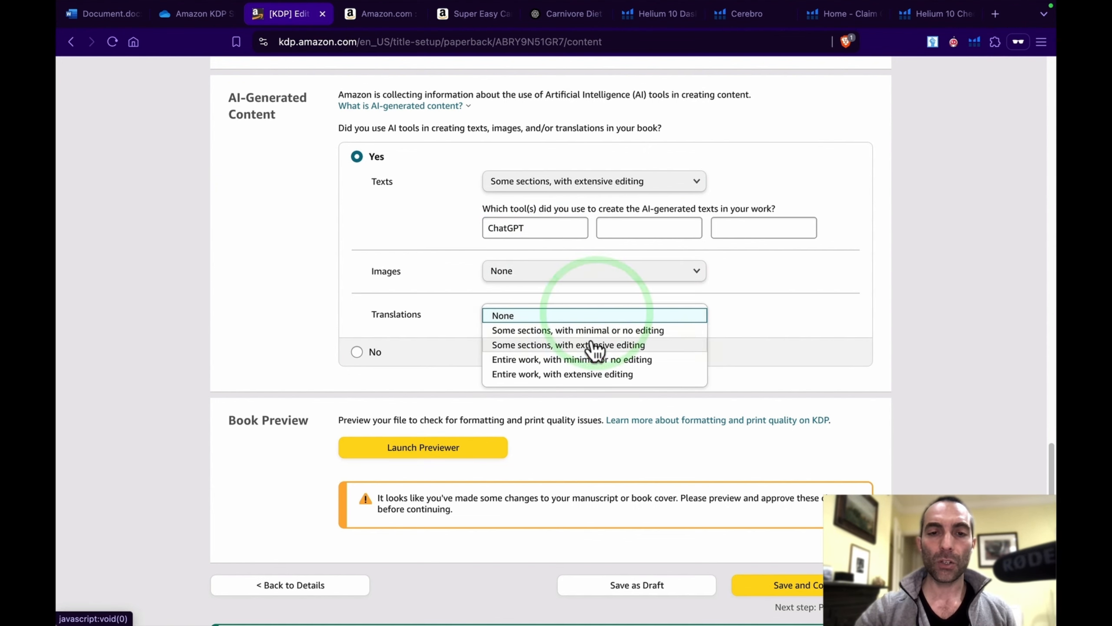
left_click(506, 315)
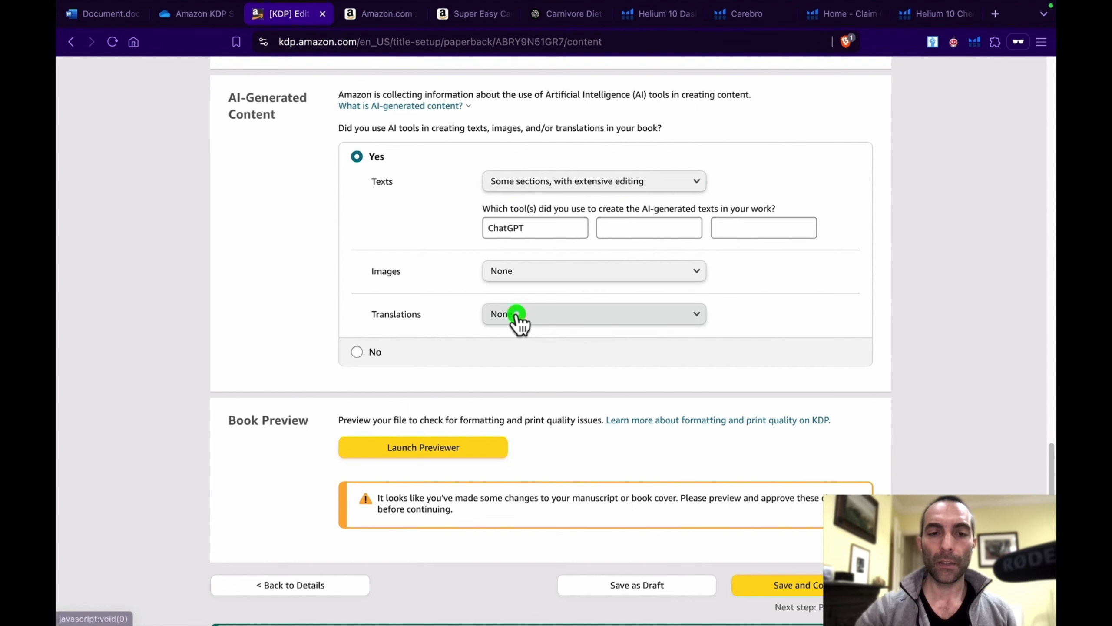
Step: Launch the Print Previewer for the paperback, check the proof and approve it
scroll(471, 360, "down", 3)
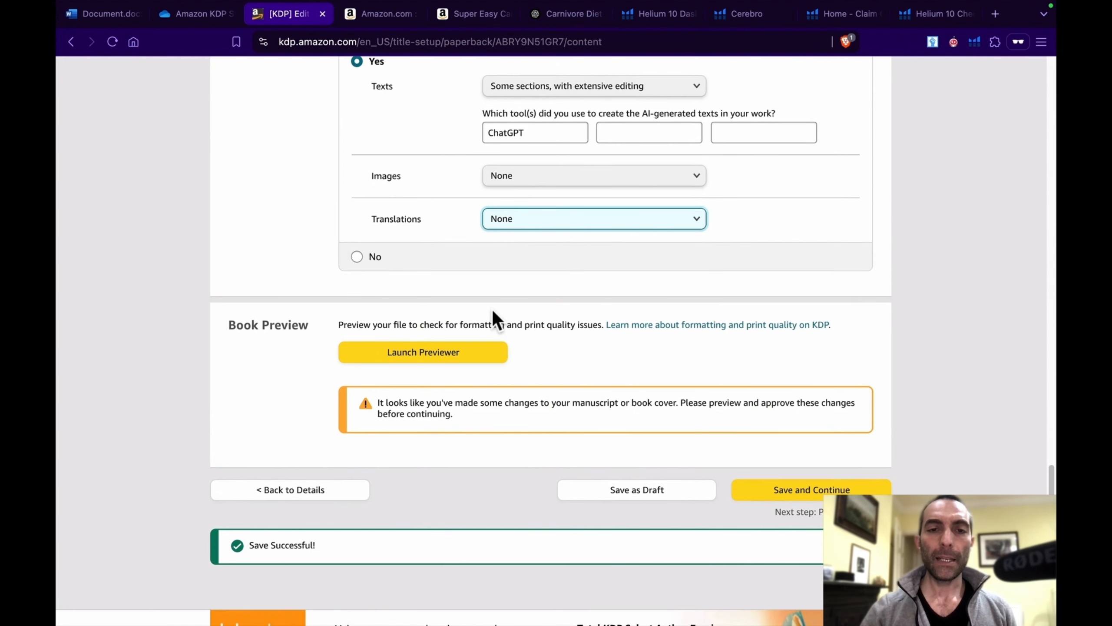
left_click(431, 343)
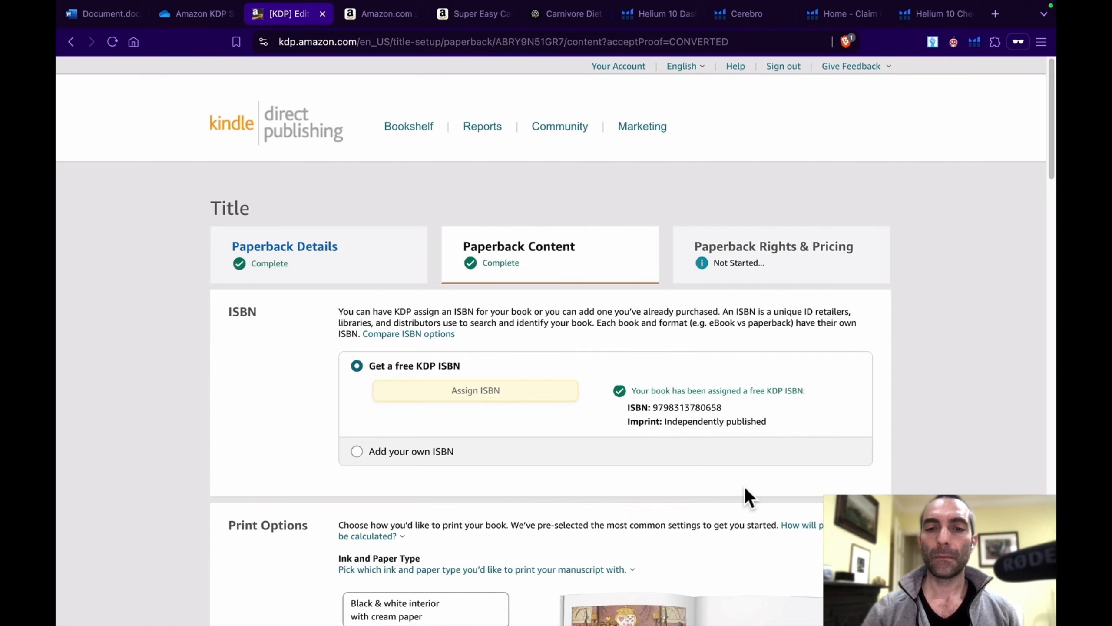
scroll(745, 488, "down", 1)
scroll(744, 488, "down", 10)
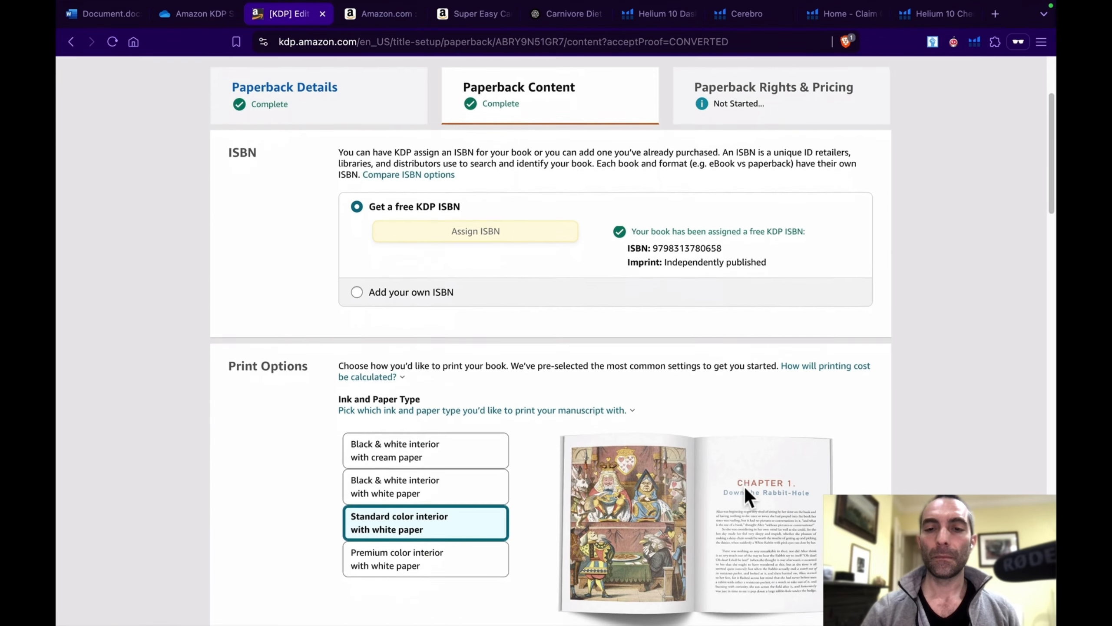
Step: Review the paperback's print options and printing cost summary, and save the content to continue to Pricing
scroll(744, 487, "down", 20)
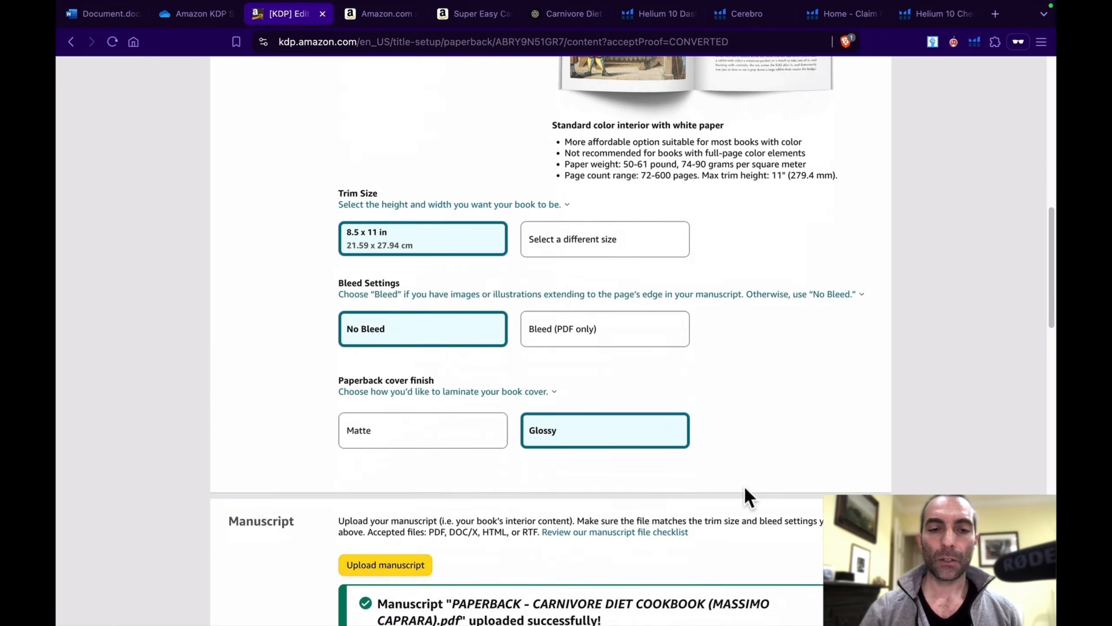
scroll(744, 488, "down", 12)
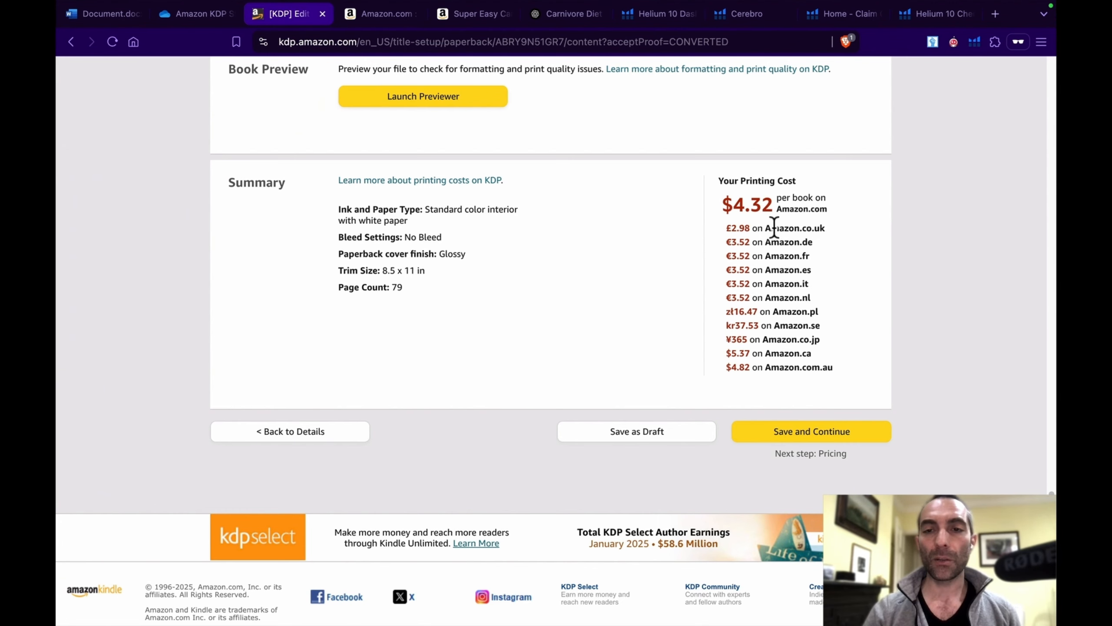
left_click(817, 430)
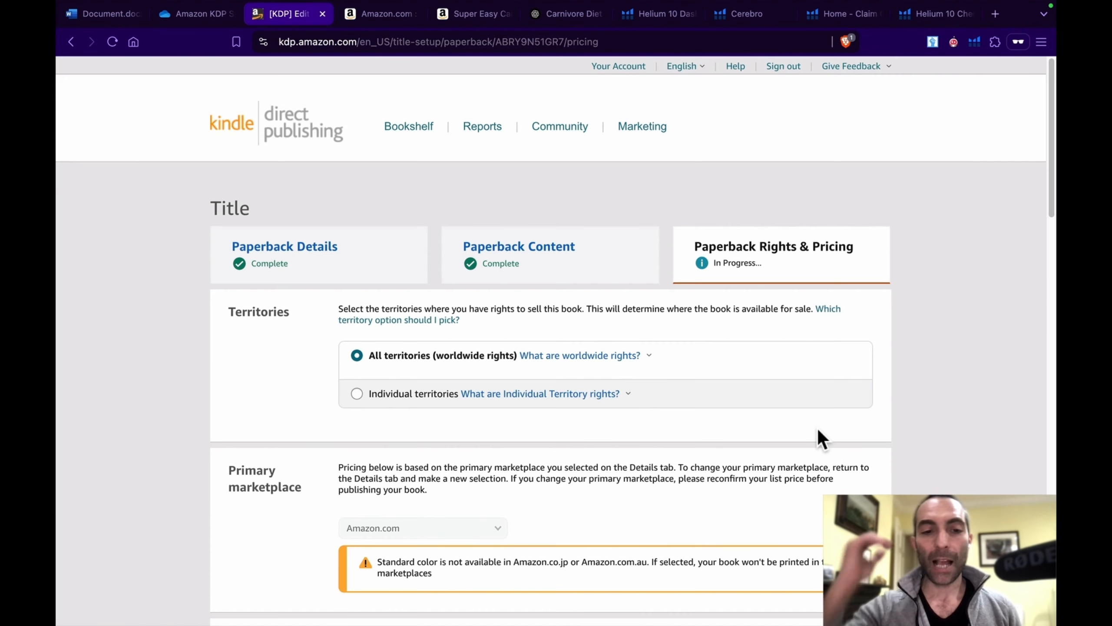
Step: Set the paperback's Amazon.com list price to 16.99 USD
scroll(817, 427, "down", 7)
scroll(817, 427, "down", 4)
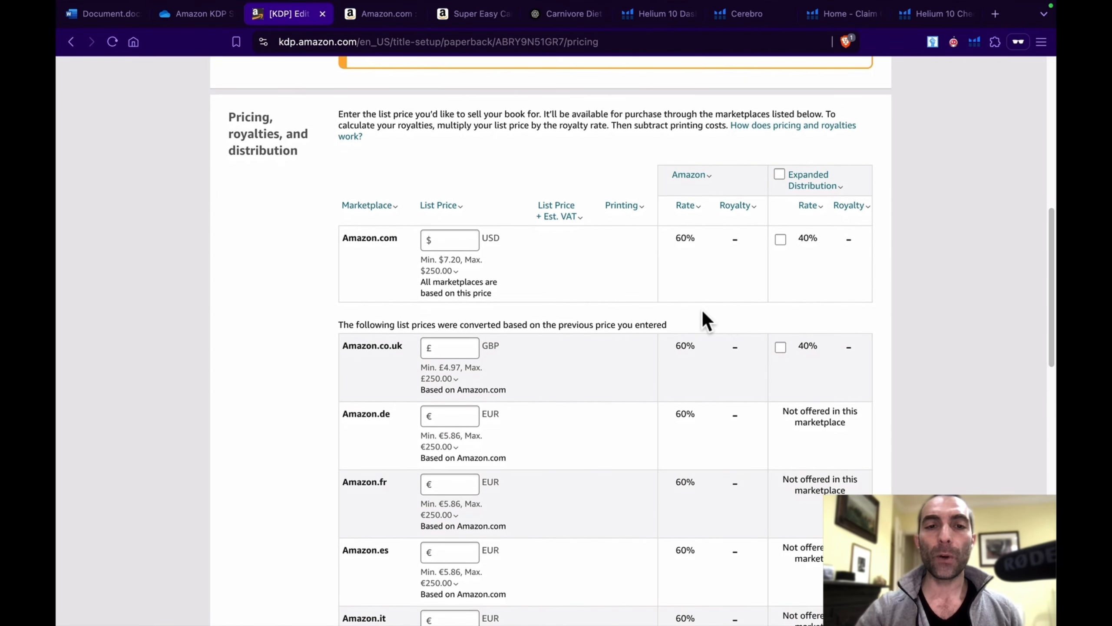
left_click(462, 241)
type("1")
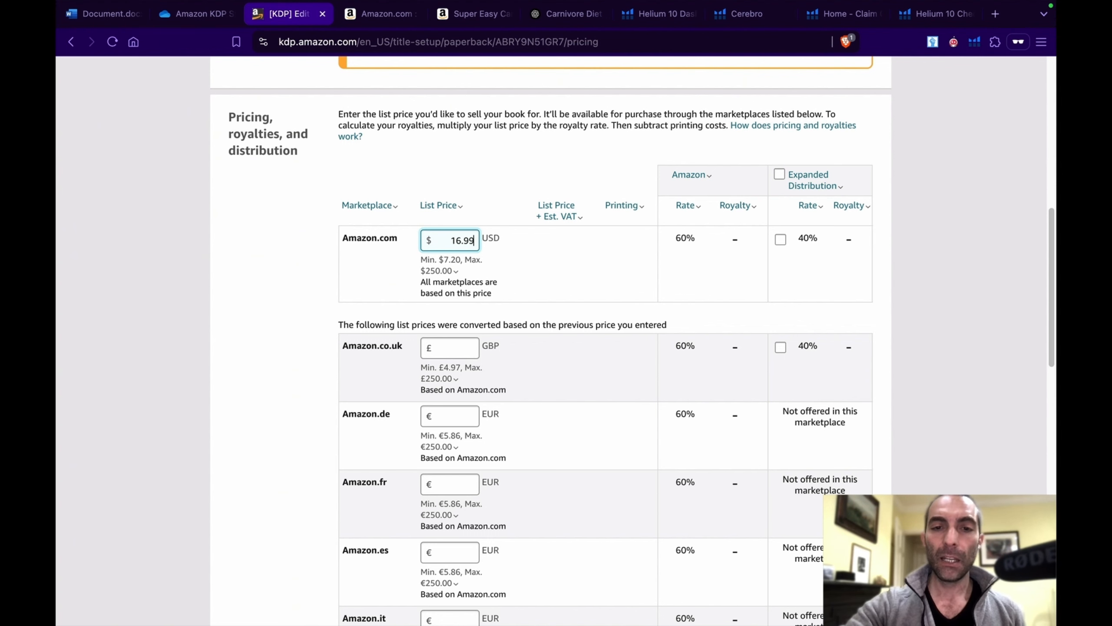
type("6.99")
Step: Apply 16.99 USD as the Amazon.com list price and review the converted prices for the other marketplaces
left_click(633, 309)
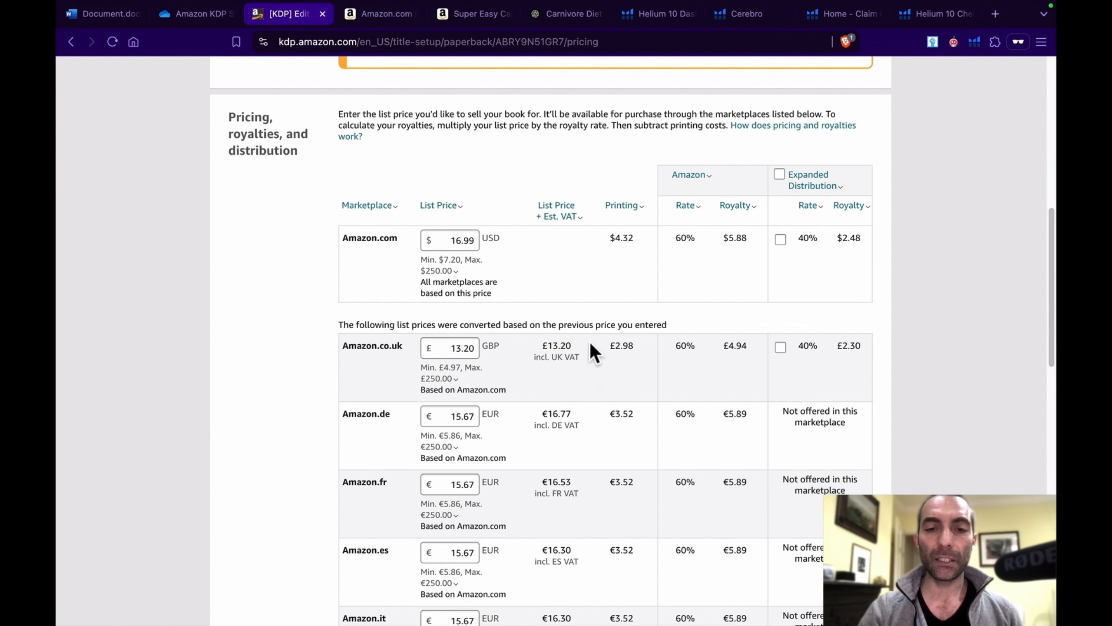
scroll(524, 451, "down", 1)
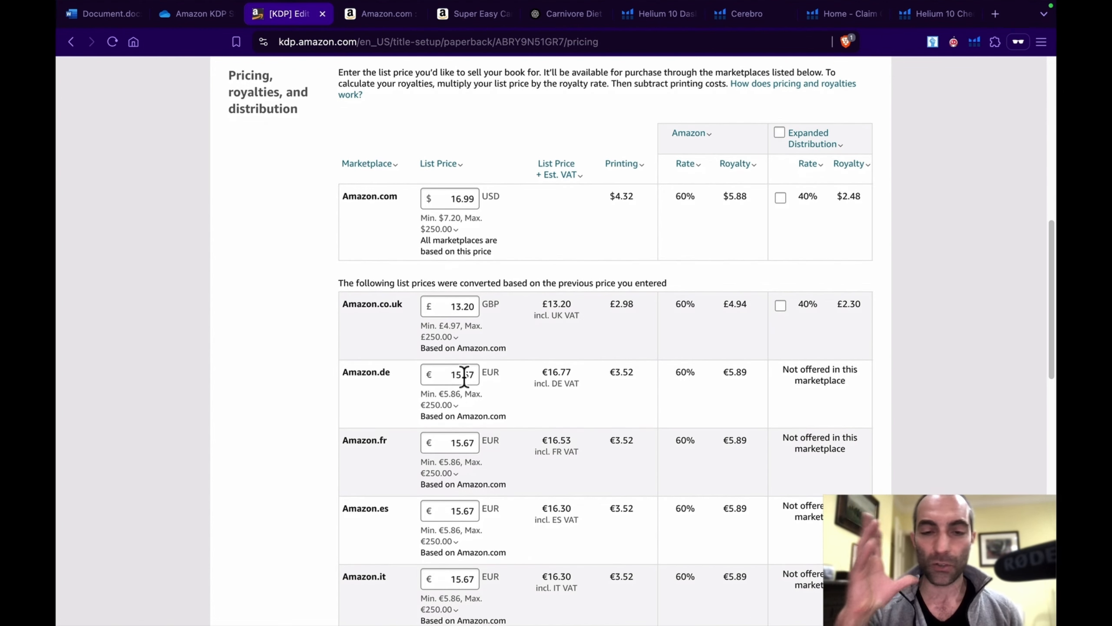
scroll(464, 375, "up", 1)
scroll(464, 375, "up", 1)
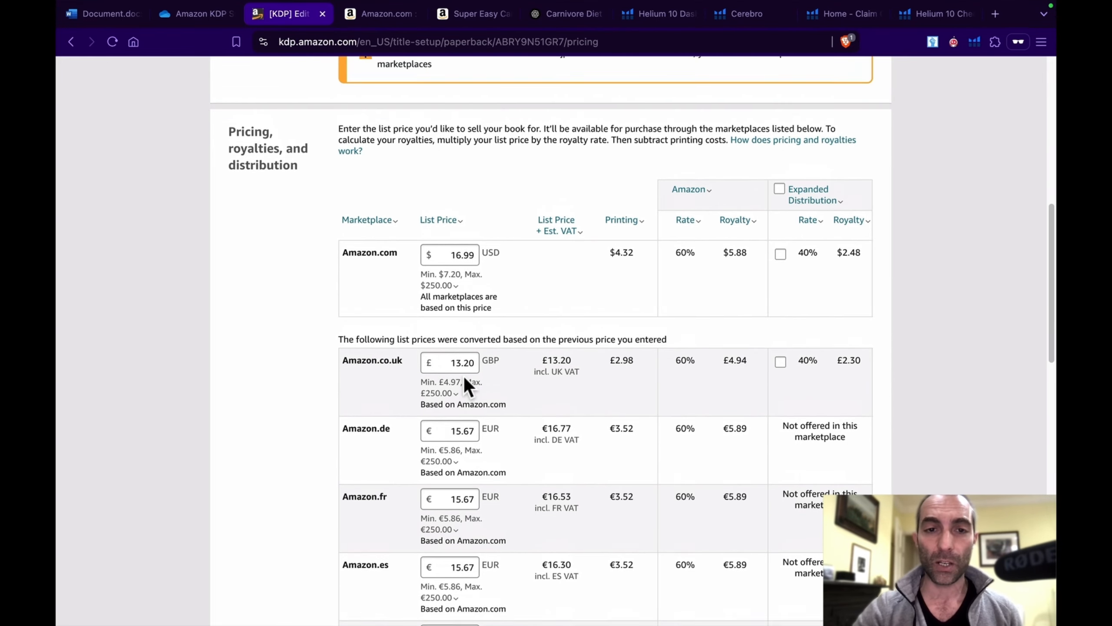
scroll(464, 375, "down", 2)
Step: Set the paperback's Amazon.de list price to 14.55 EUR
left_click(464, 370)
left_click(464, 353)
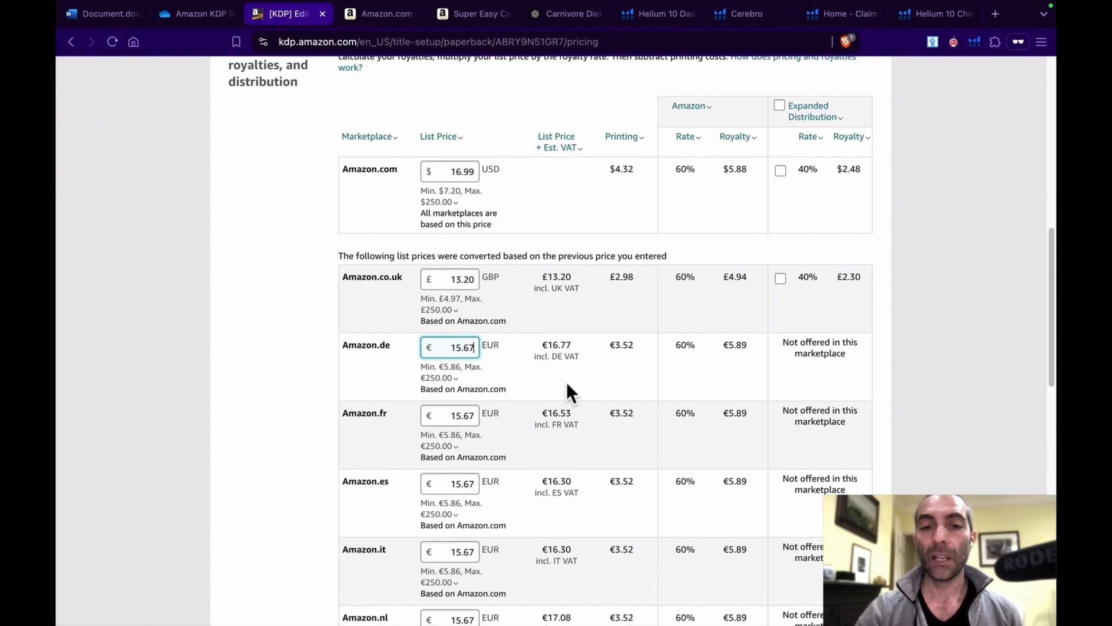
scroll(568, 384, "up", 1)
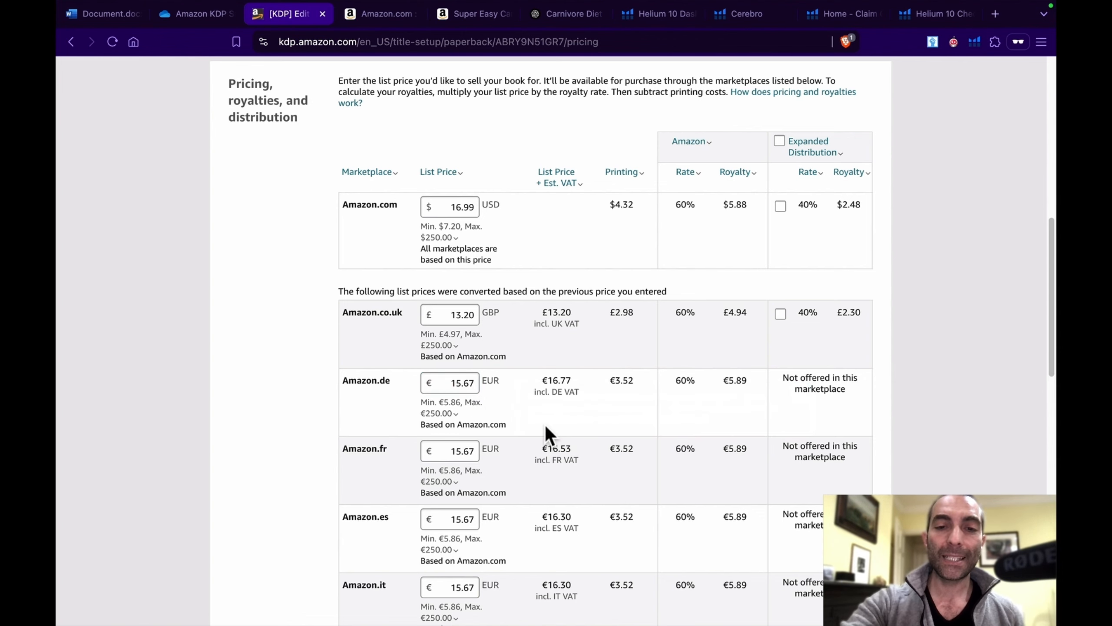
left_click(469, 382)
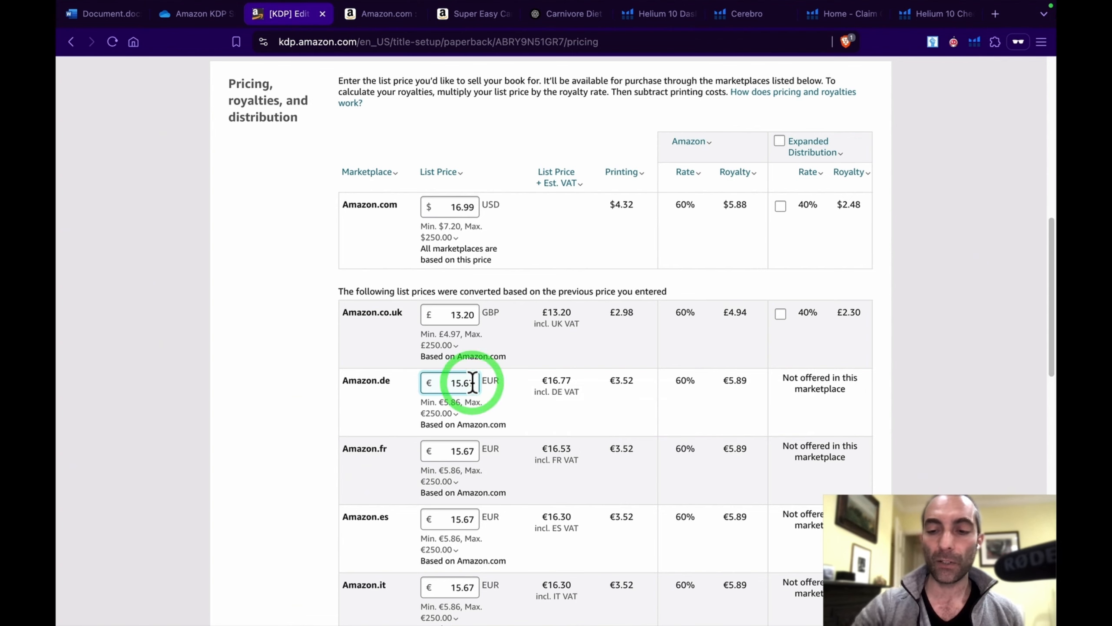
key("BackSpace")
key("BackSpace")
key("BackSpace")
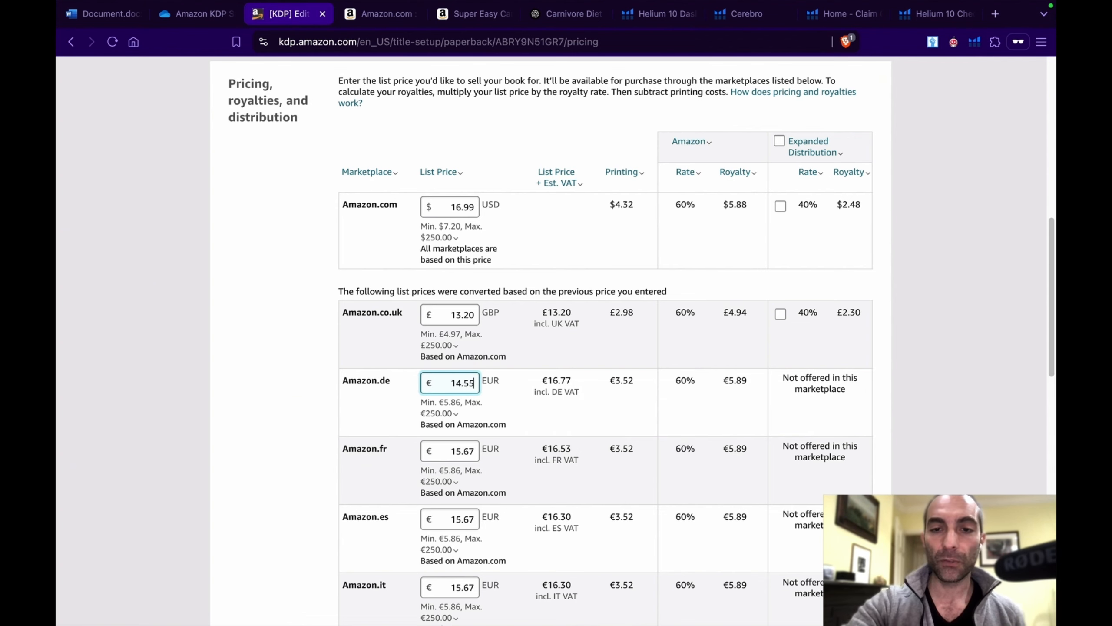
left_click(577, 367)
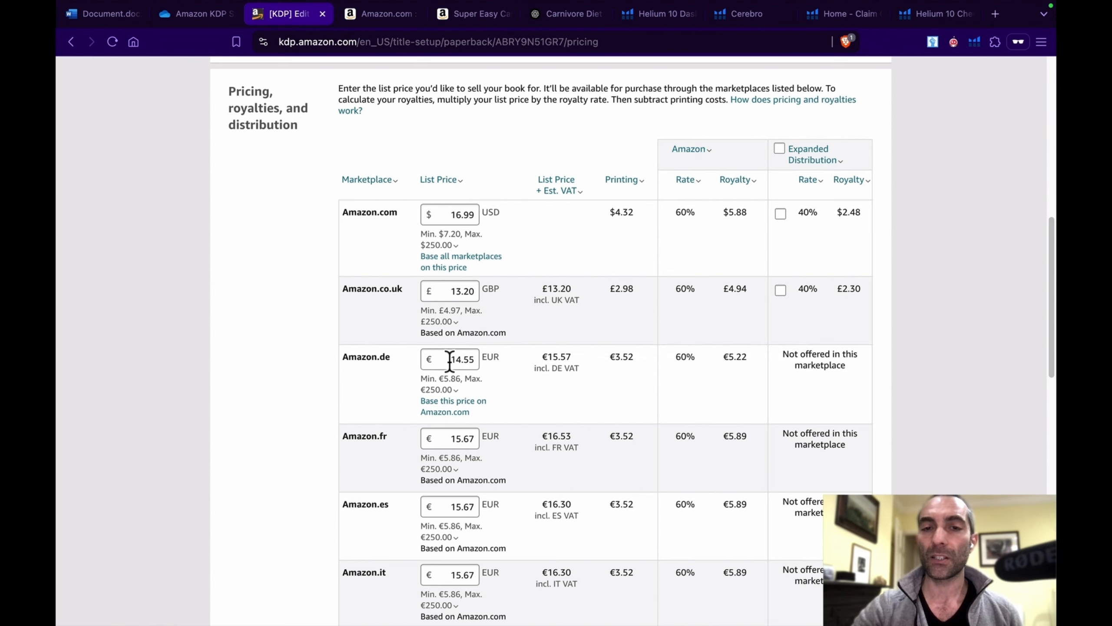
Step: Examine each marketplace's list price, VAT-inclusive price, printing cost and royalty, plus the proof and publishing options
scroll(453, 364, "up", 4)
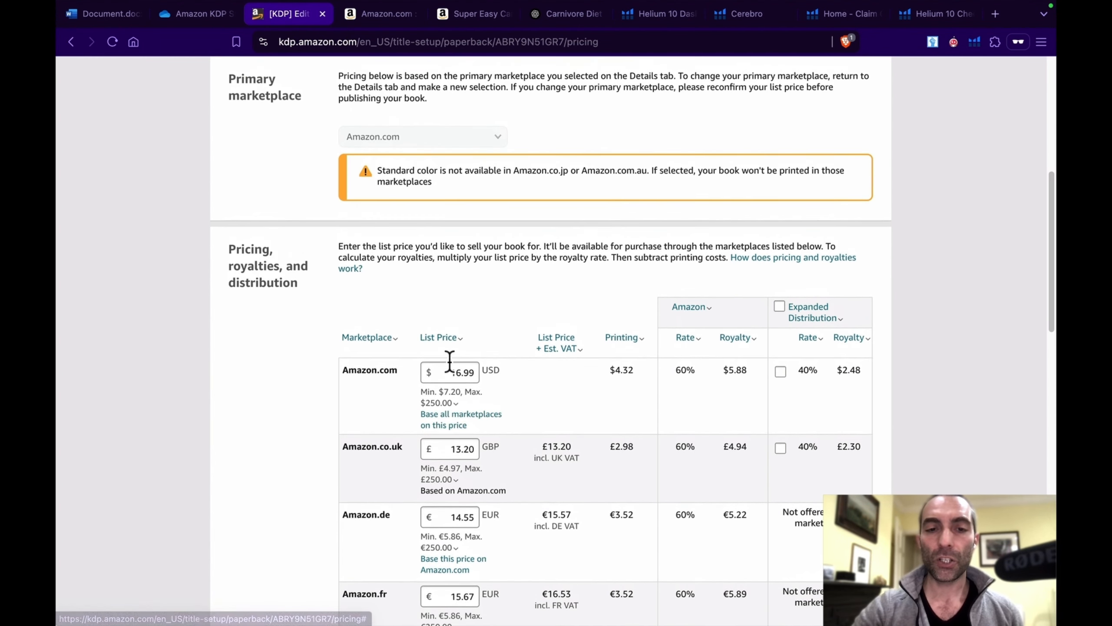
scroll(446, 370, "down", 1)
left_click(446, 363)
left_click(548, 292)
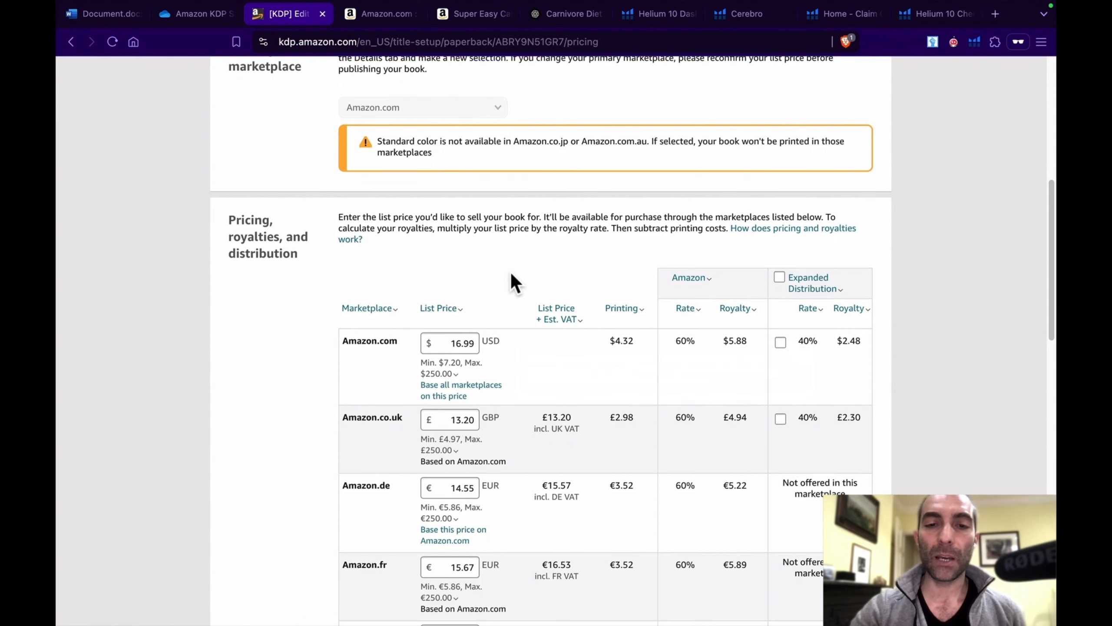
left_click(562, 319)
left_click(565, 329)
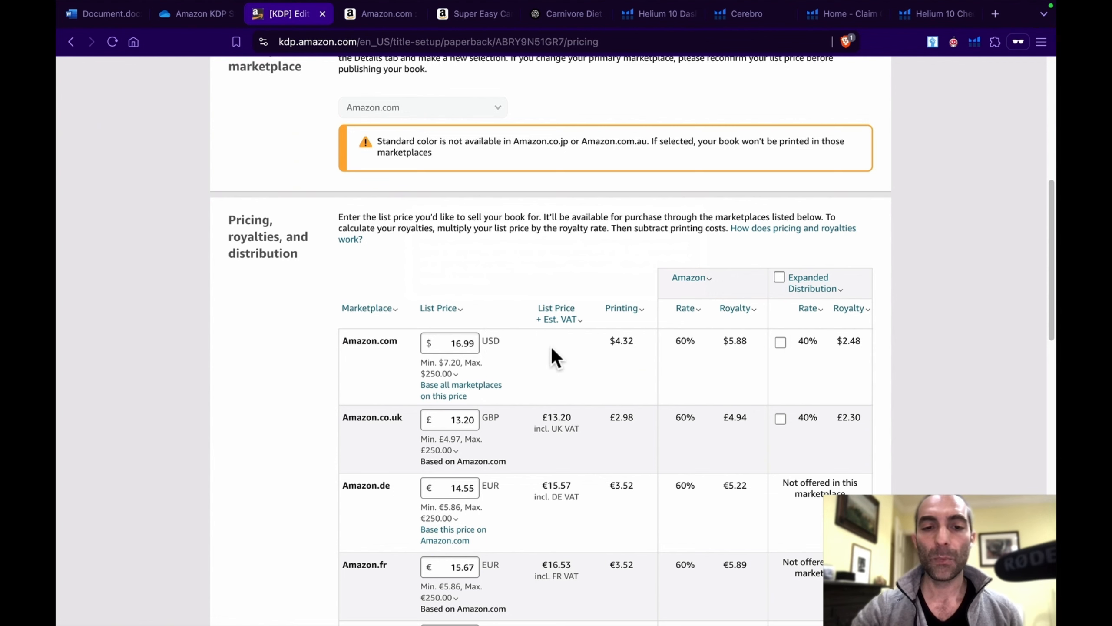
scroll(551, 351, "down", 2)
scroll(530, 355, "down", 1)
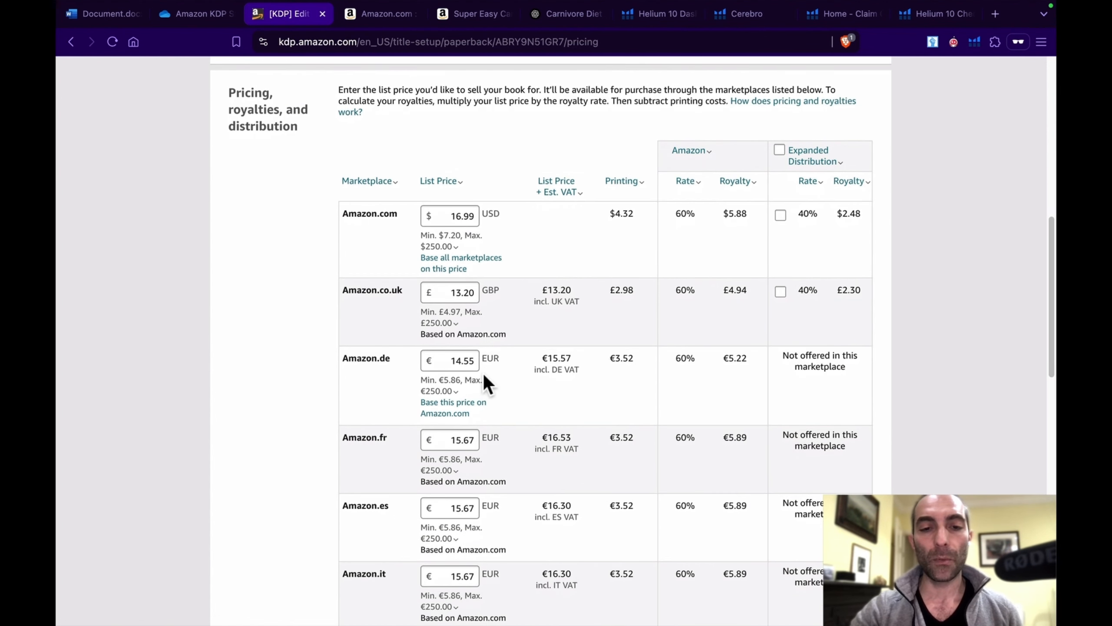
scroll(549, 360, "up", 2)
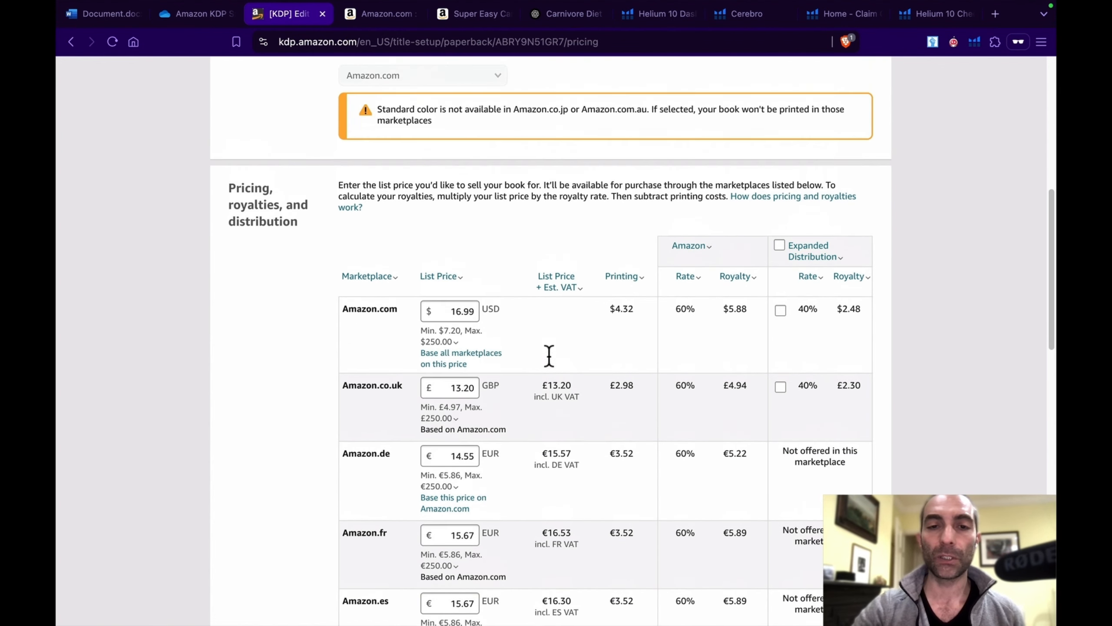
scroll(550, 357, "up", 1)
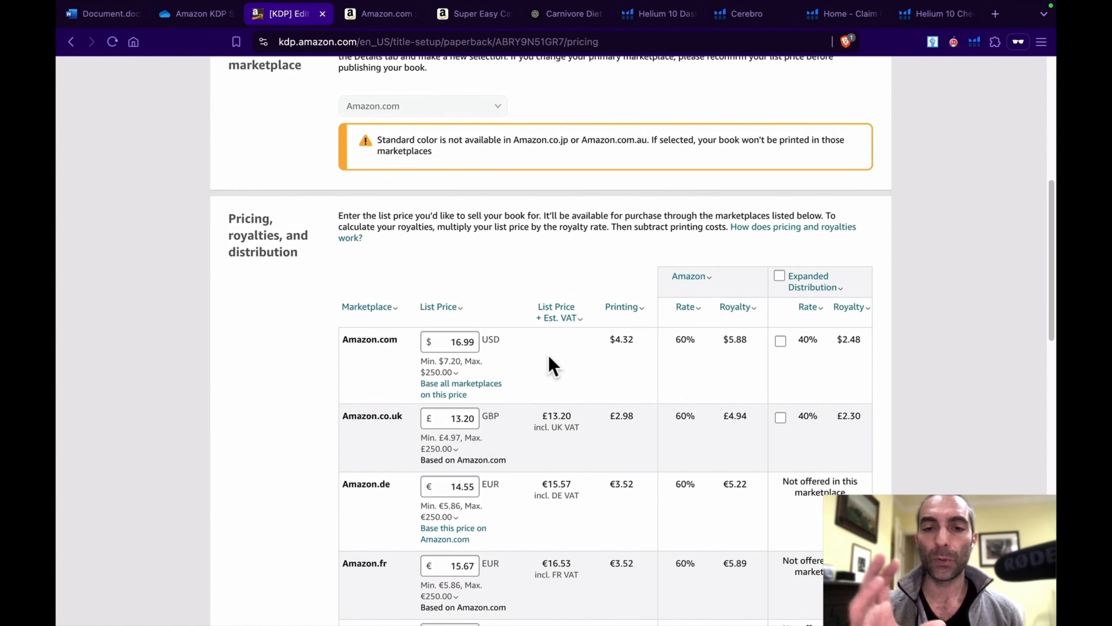
scroll(548, 360, "down", 3)
scroll(569, 394, "up", 1)
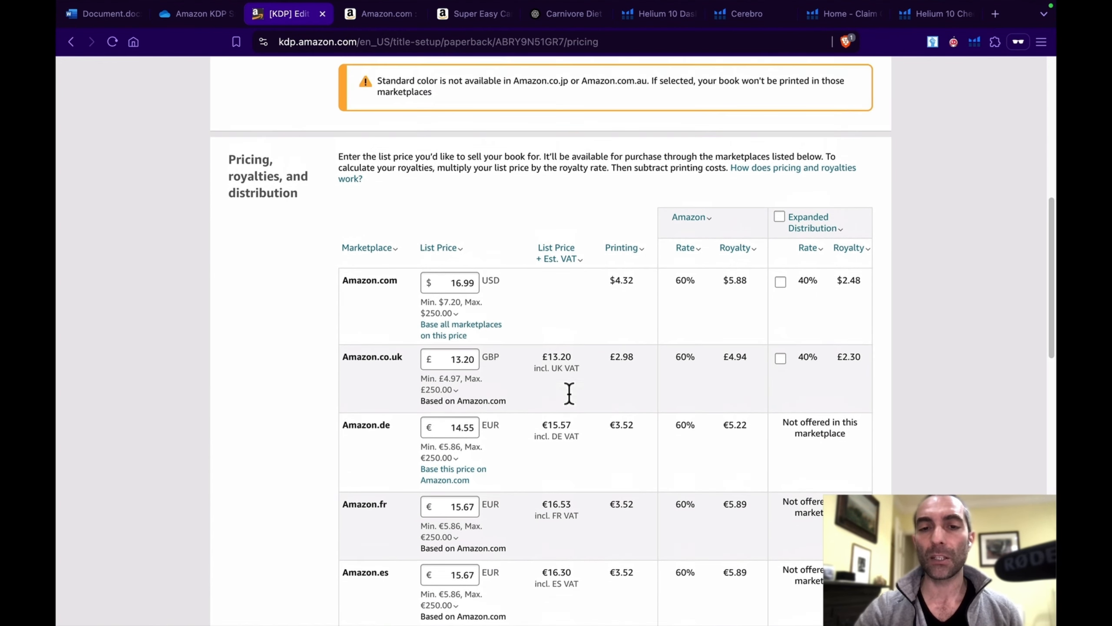
scroll(569, 393, "up", 5)
scroll(643, 332, "down", 4)
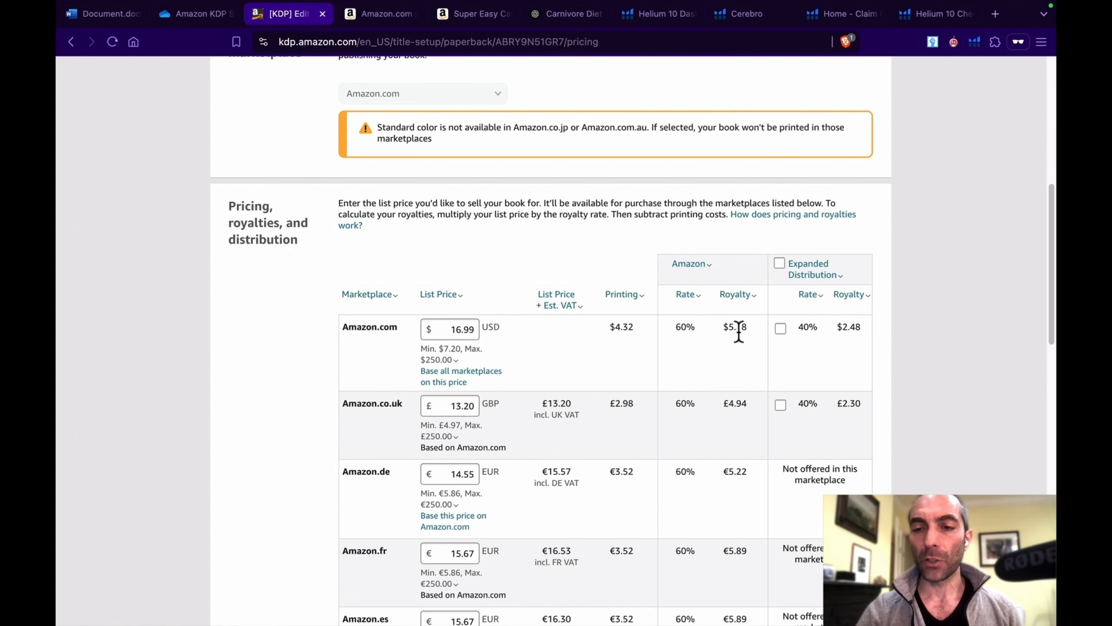
scroll(662, 347, "down", 9)
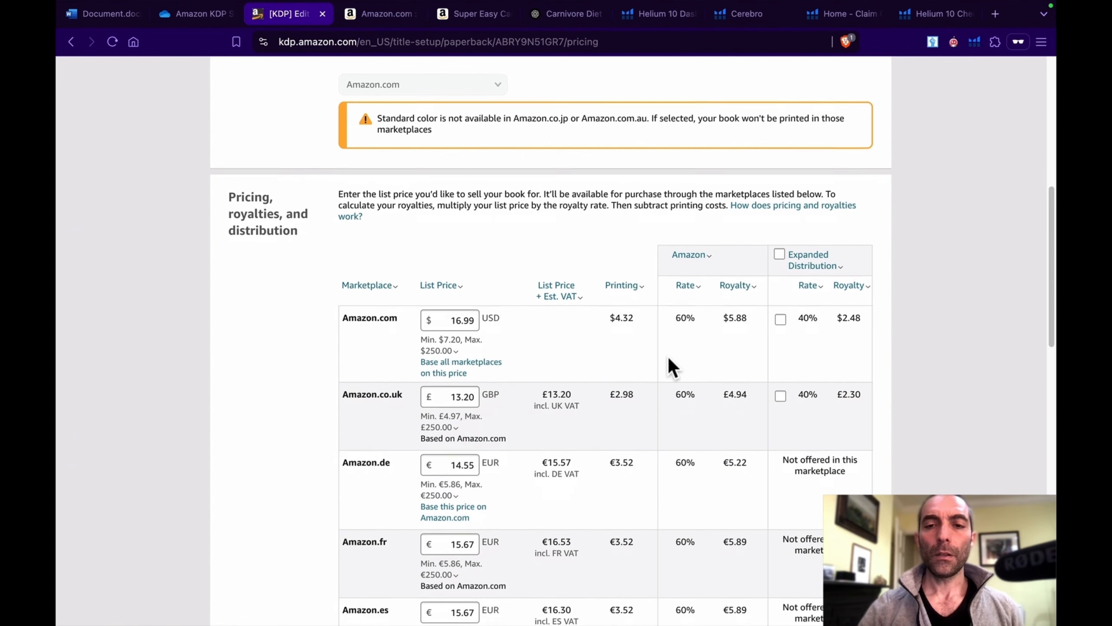
scroll(668, 356, "down", 14)
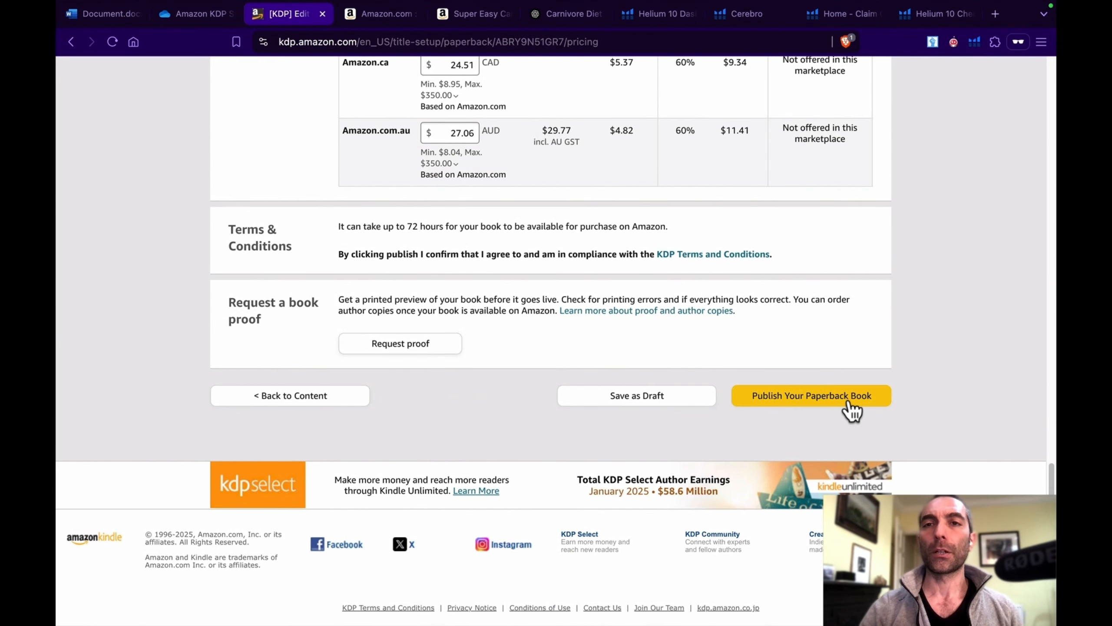
scroll(562, 392, "up", 1)
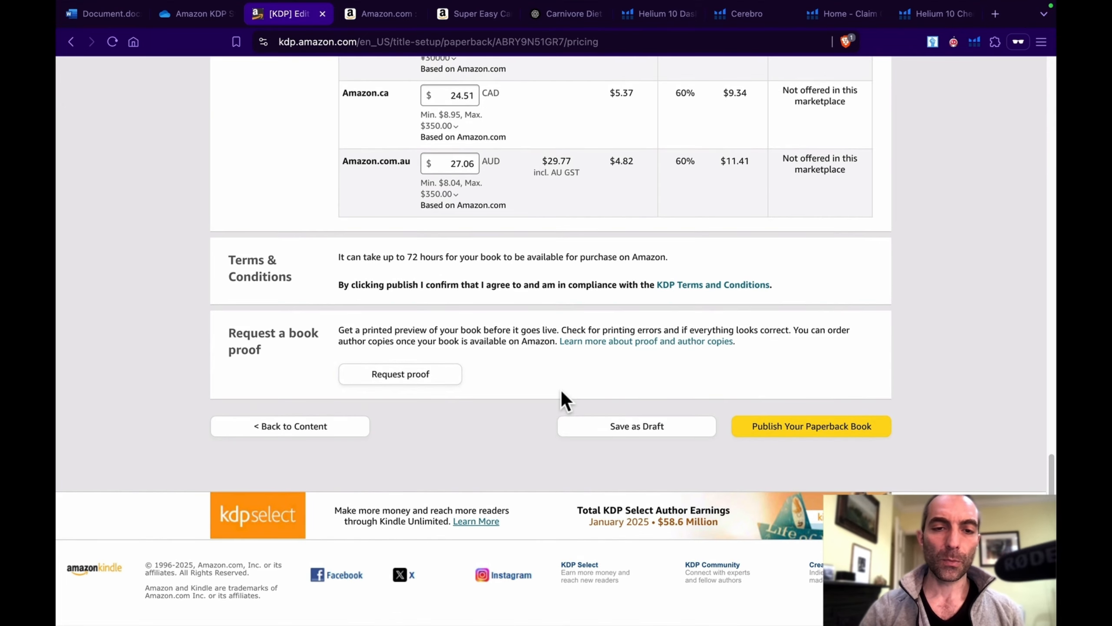
Step: Return to the Bookshelf without saving the paperback's pricing changes
scroll(562, 392, "up", 20)
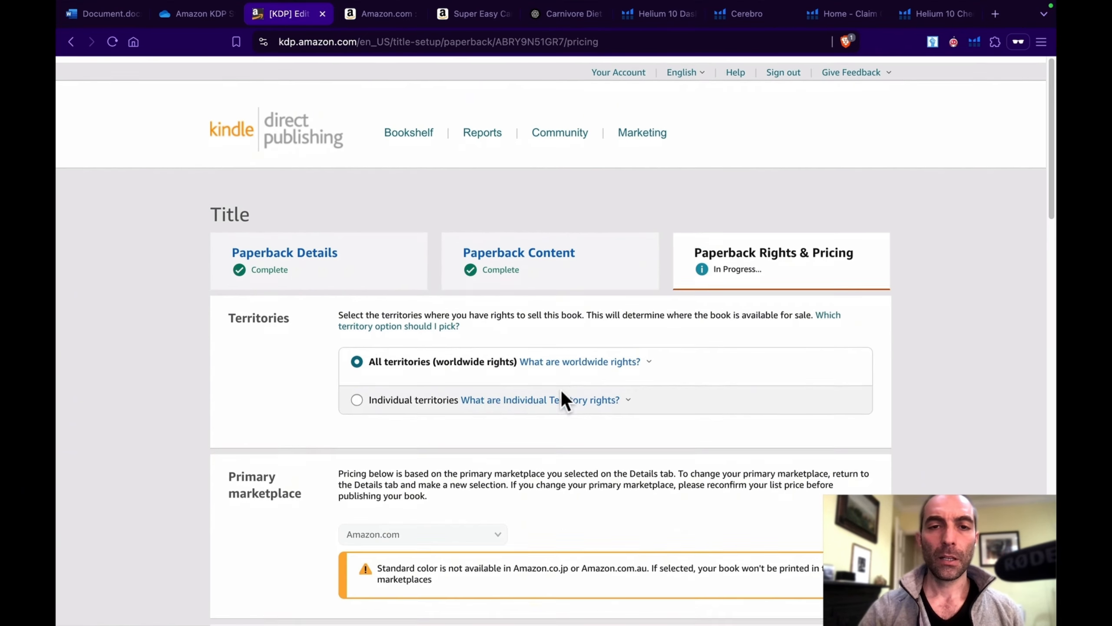
left_click(405, 129)
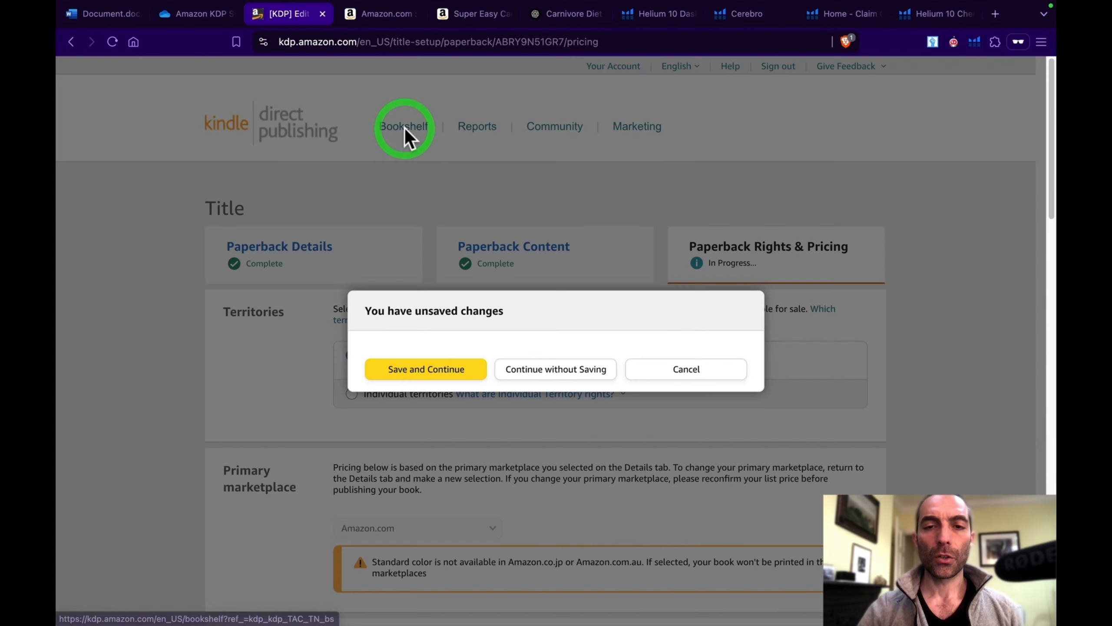
left_click(564, 371)
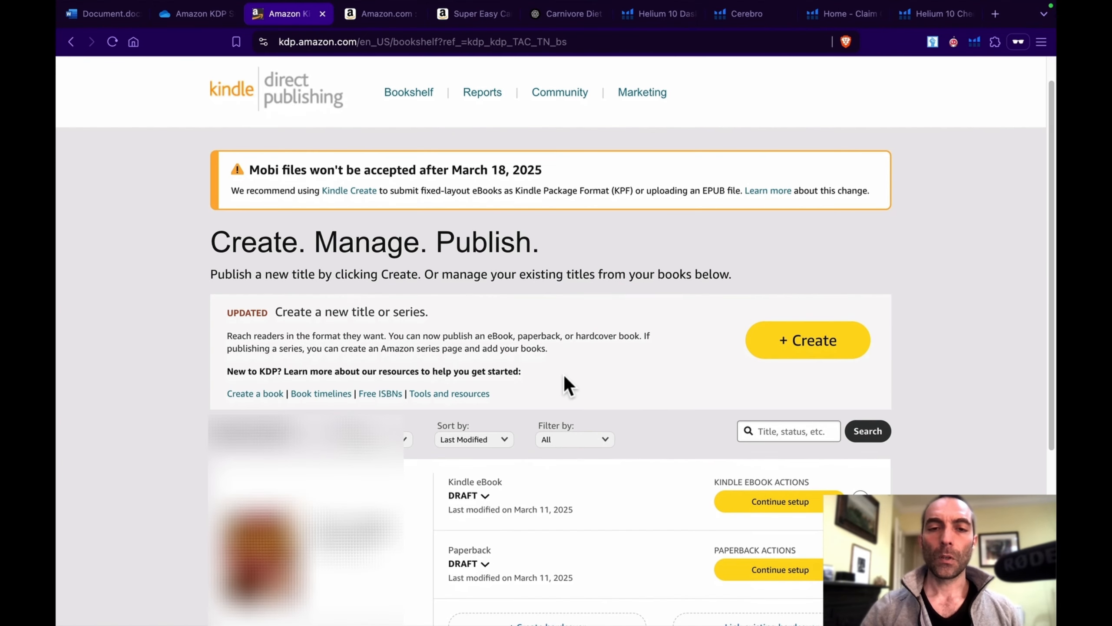
Step: Examine the book's Kindle eBook and paperback draft entries and the option to create a hardcover on the Bookshelf
scroll(563, 373, "down", 2)
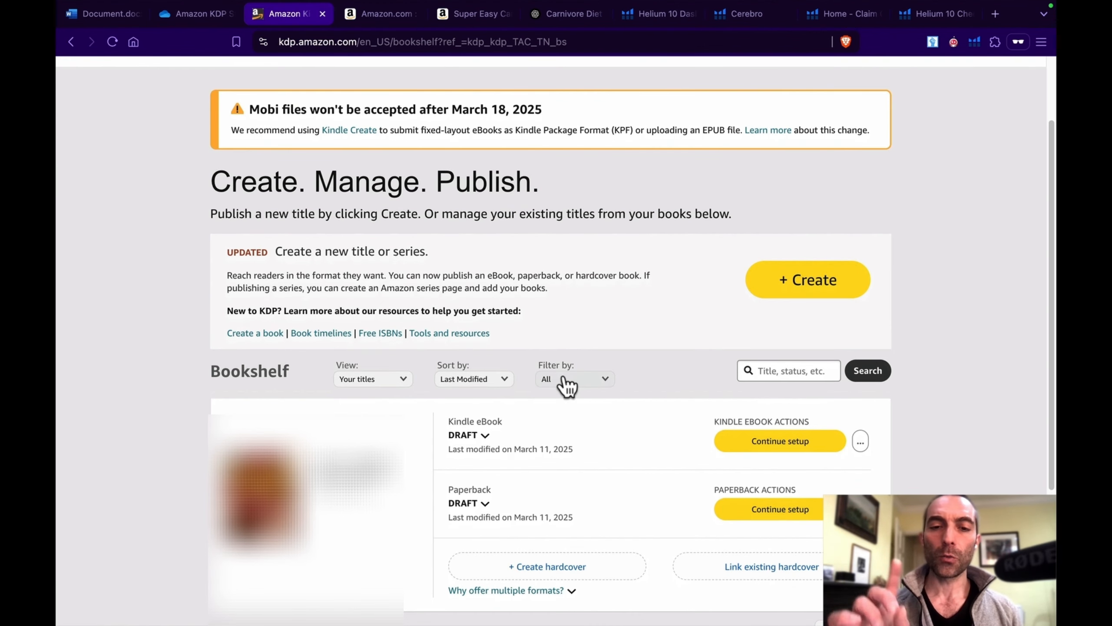
scroll(597, 566, "down", 1)
right_click(597, 562)
left_click(597, 561)
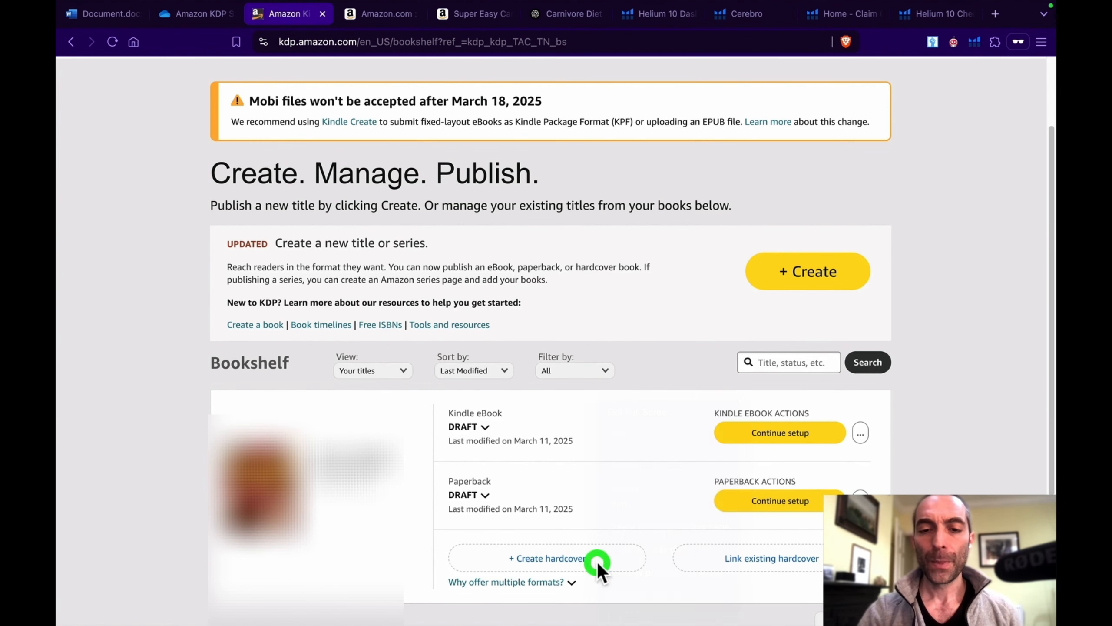
left_click(629, 314)
scroll(629, 315, "up", 2)
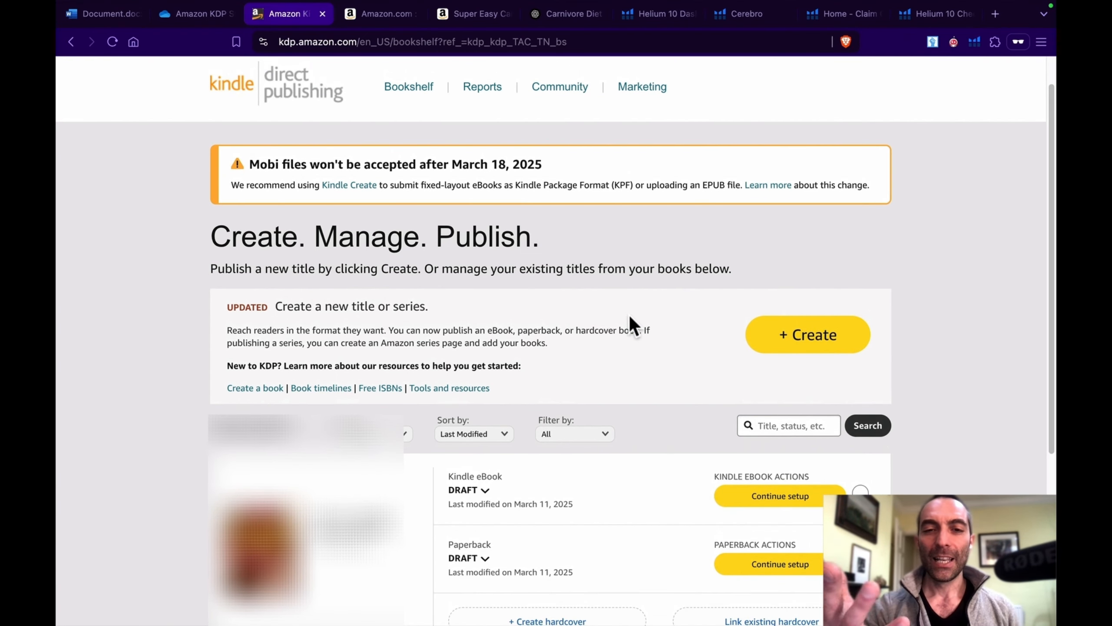
scroll(629, 314, "down", 1)
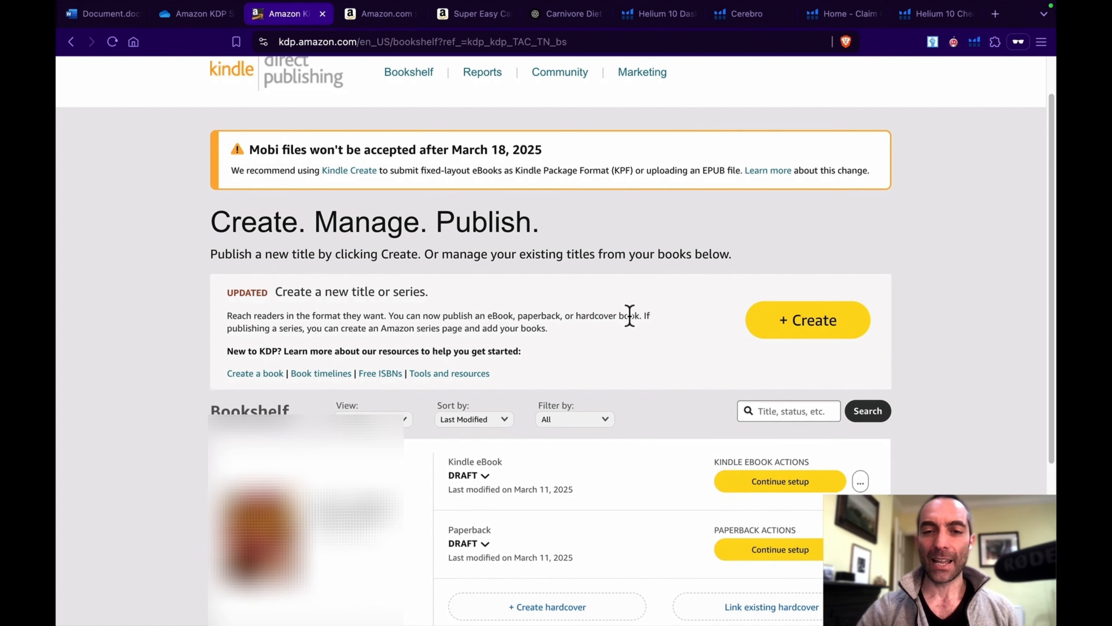
scroll(630, 316, "down", 1)
right_click(629, 315)
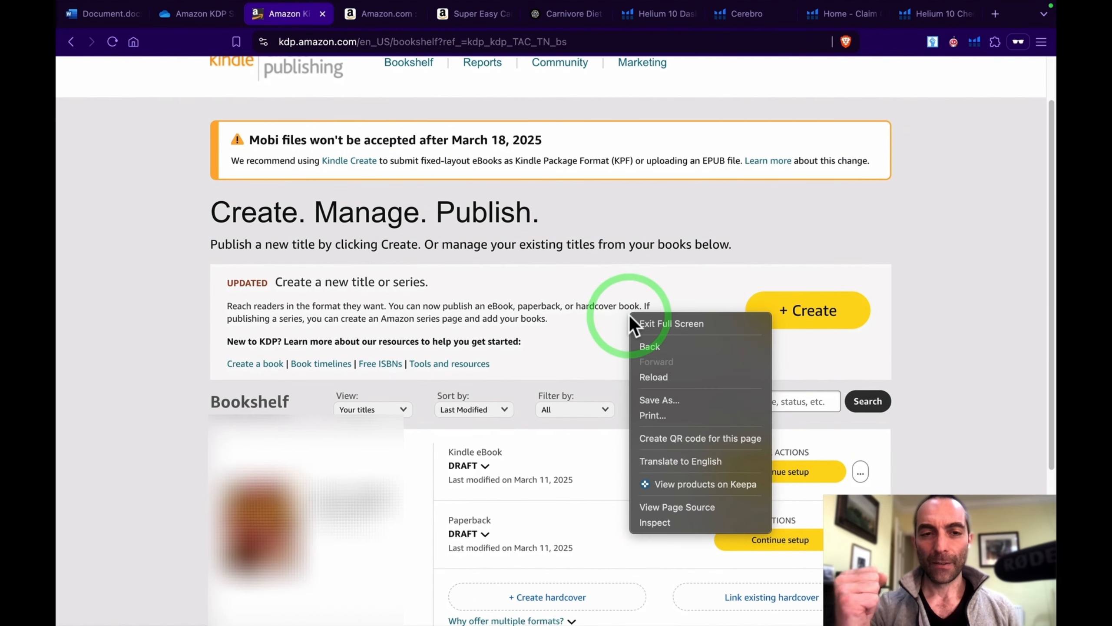
left_click(575, 361)
scroll(587, 342, "up", 3)
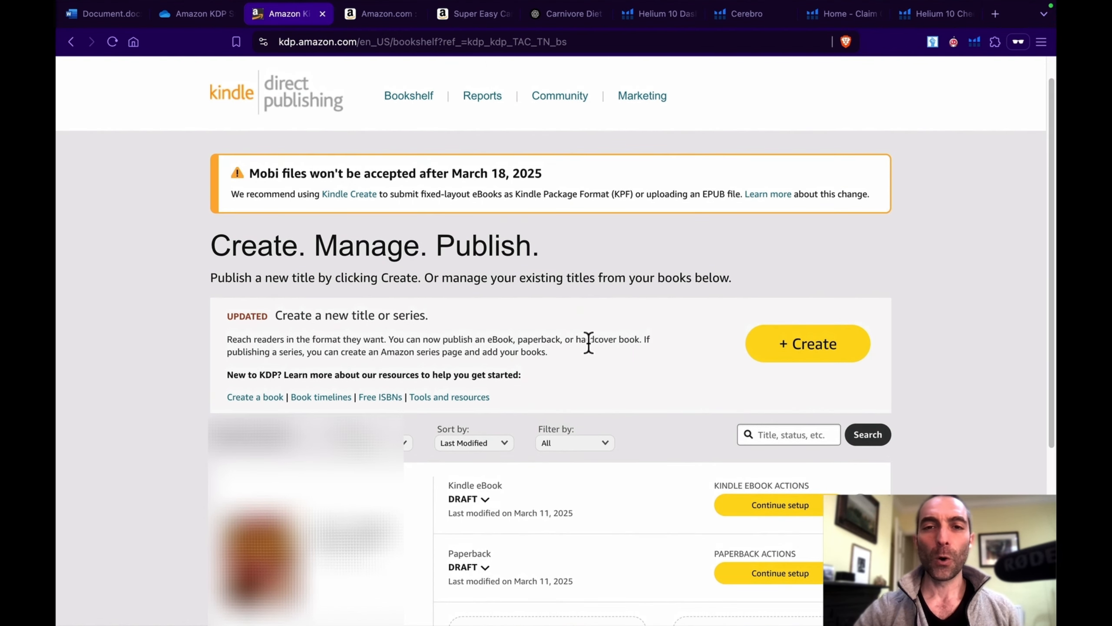
left_click(670, 324)
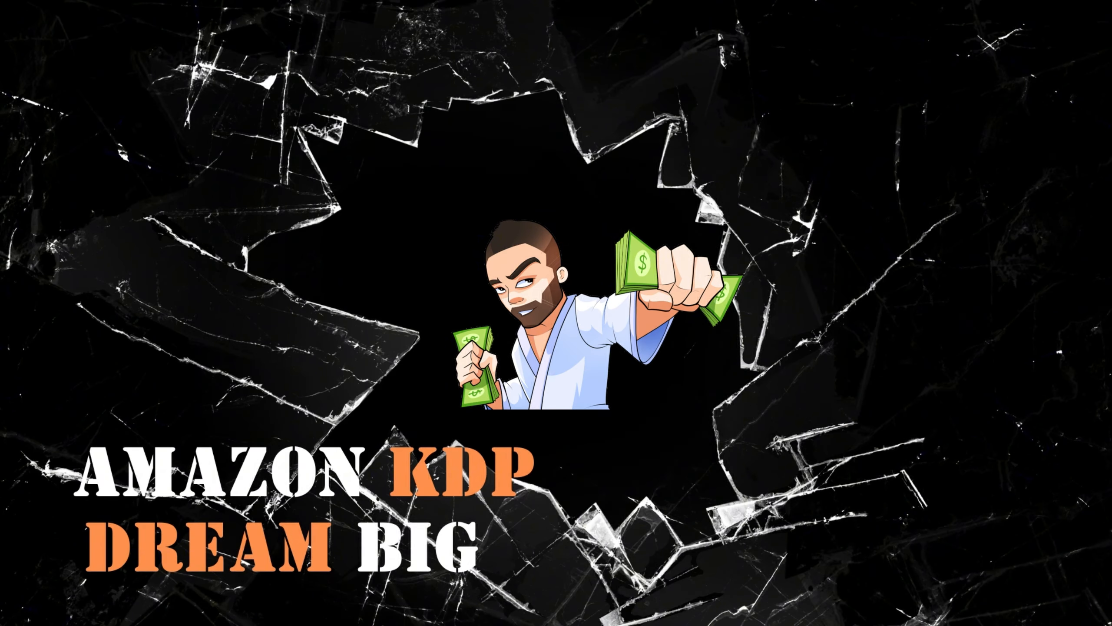